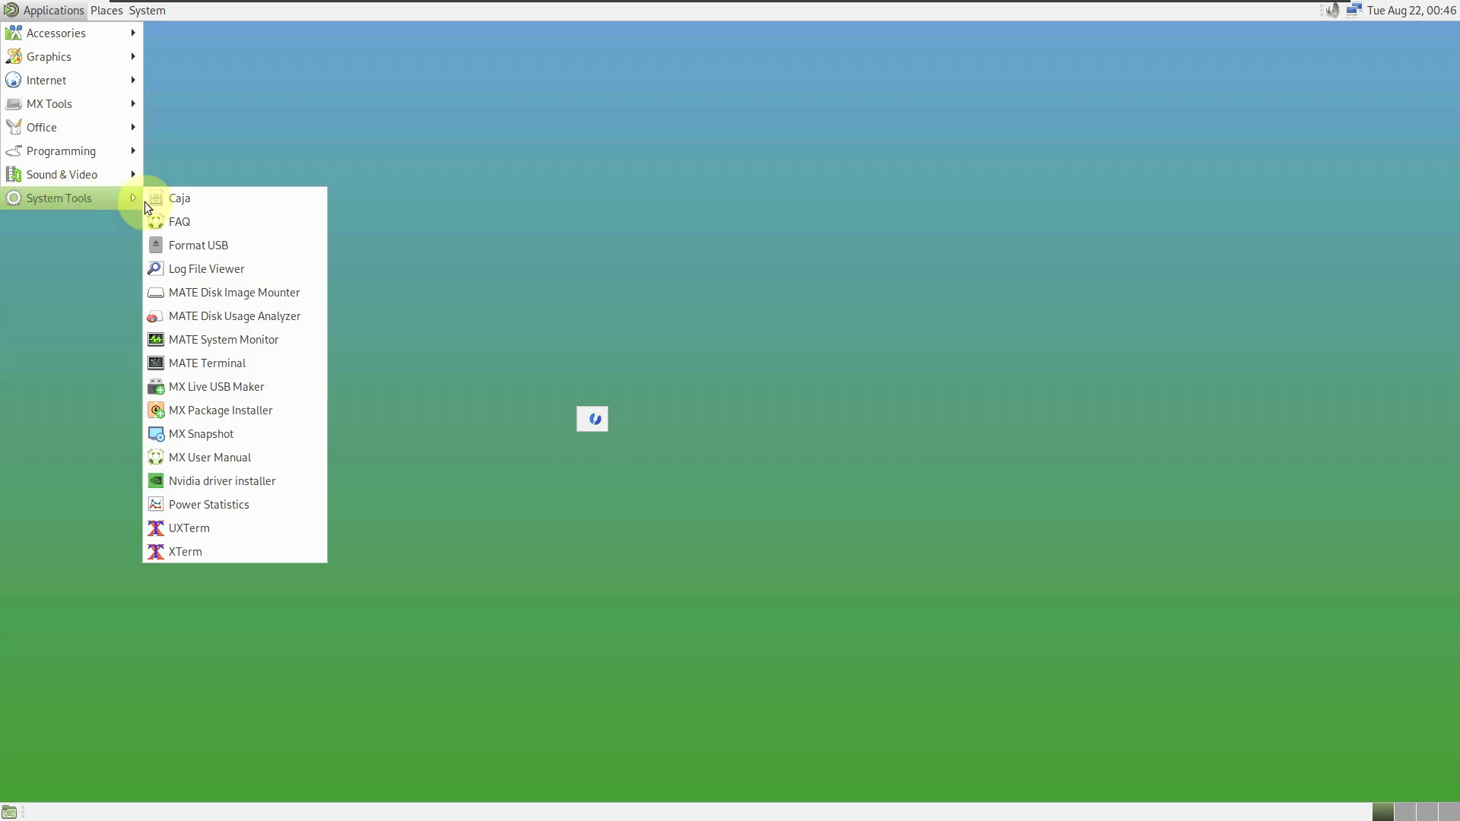
- Launch MATE System Monitor, view the System overview, and move the window to the right
click(249, 341)
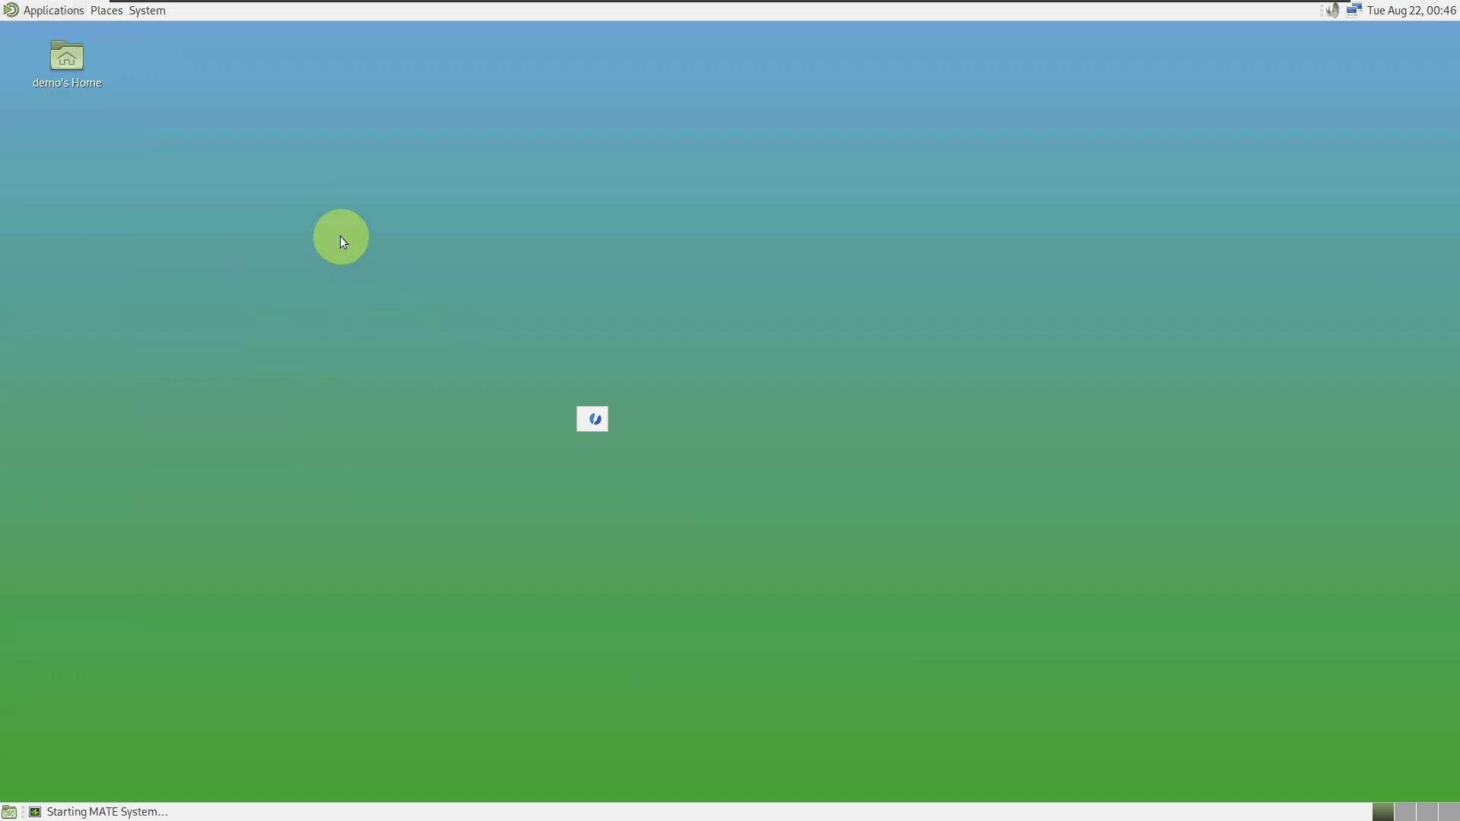
click(77, 99)
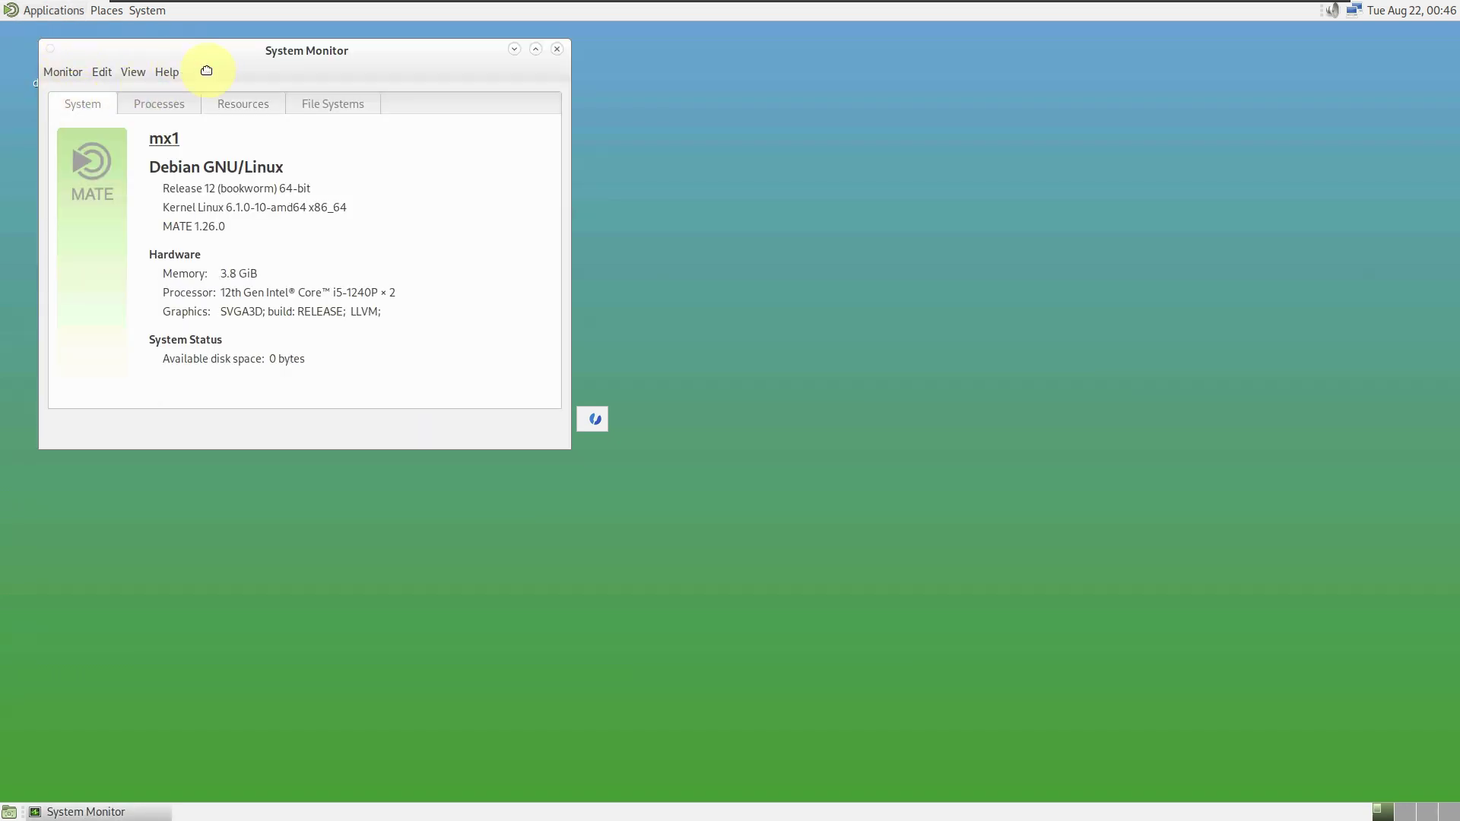
drag(193, 61, 531, 137)
click(594, 421)
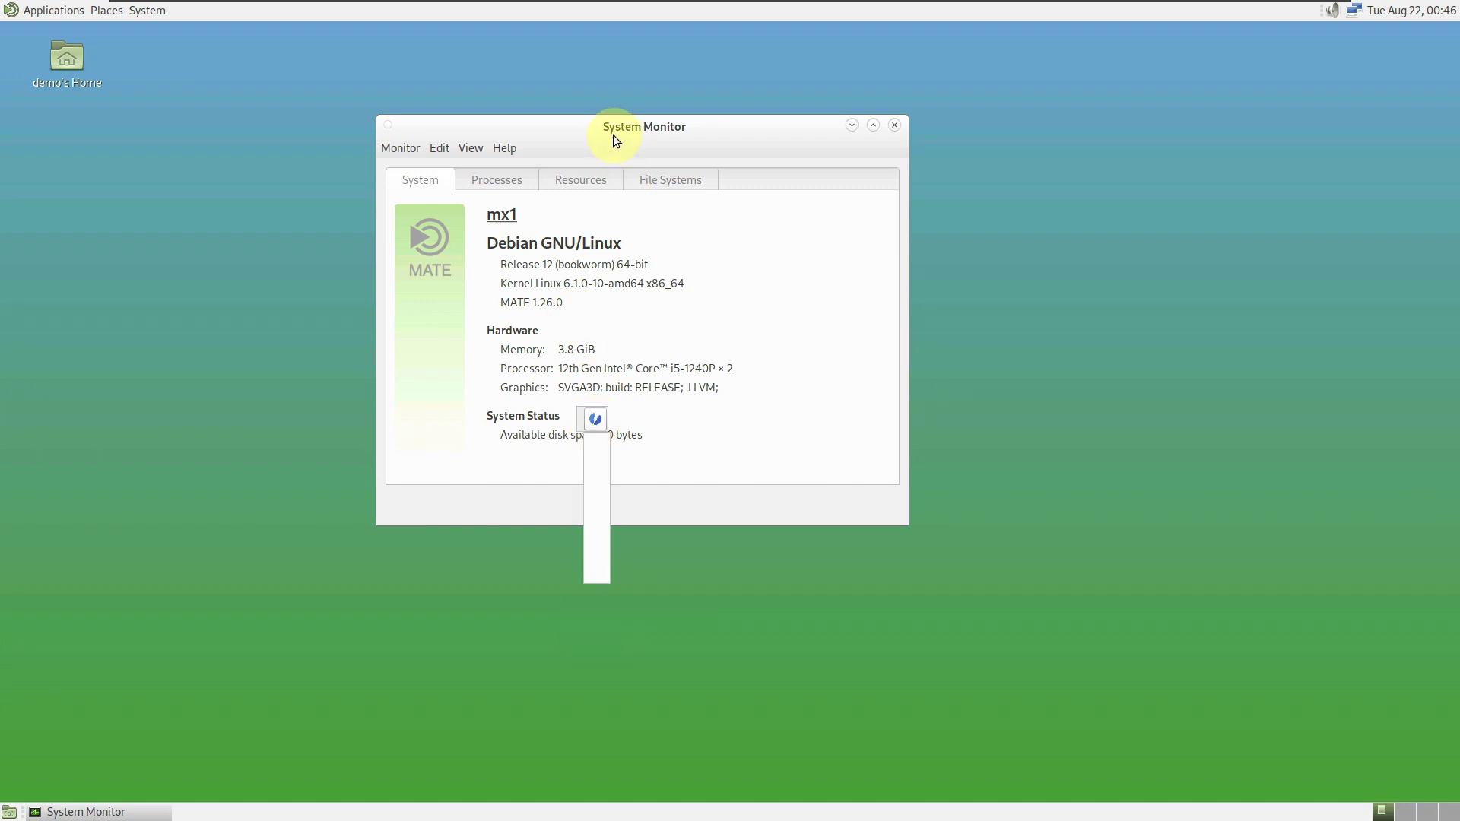
drag(687, 123, 872, 153)
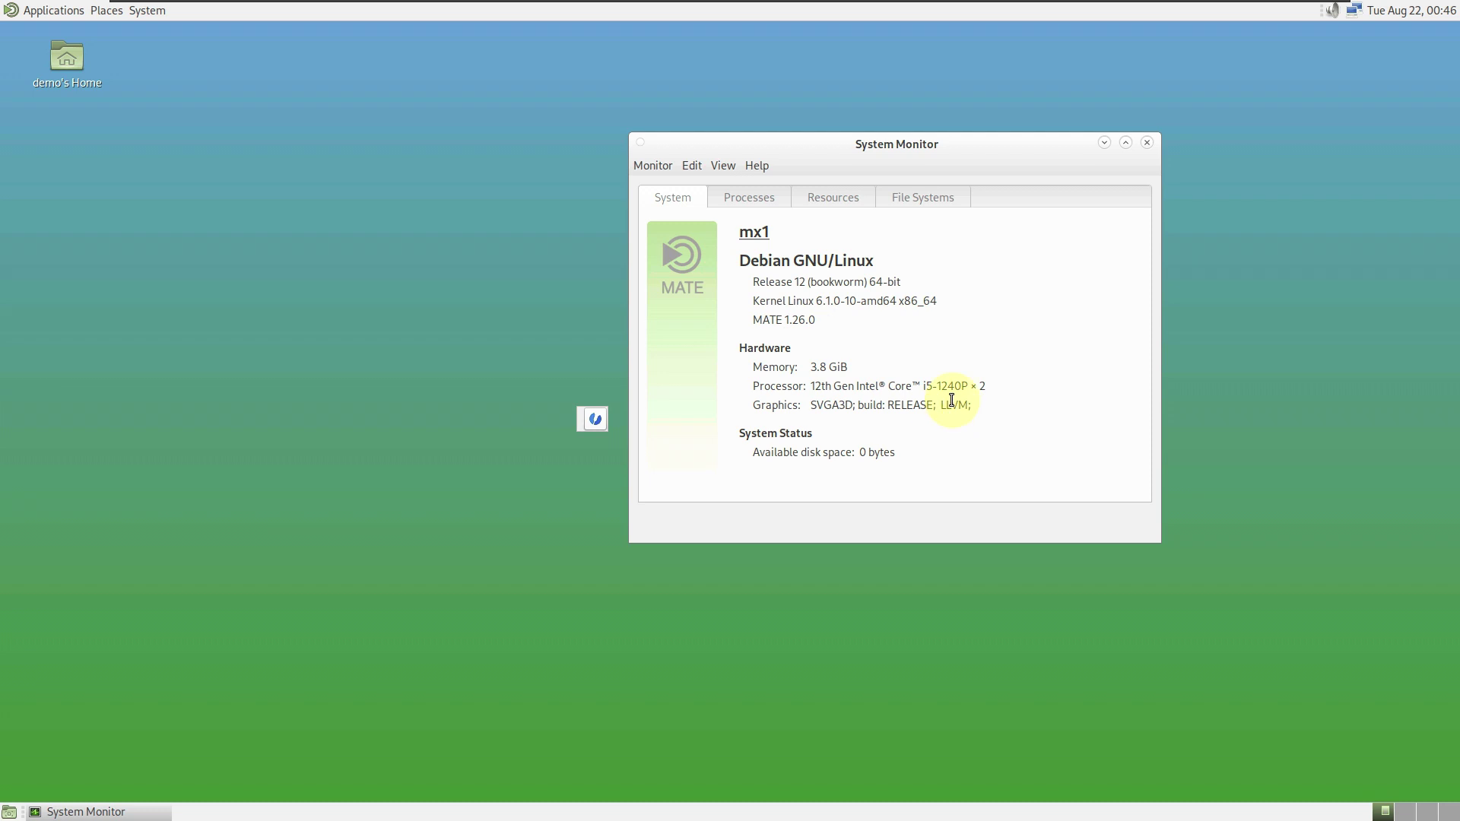
- Check the Processes list in a maximized window, then switch to the Resources history graphs
click(756, 202)
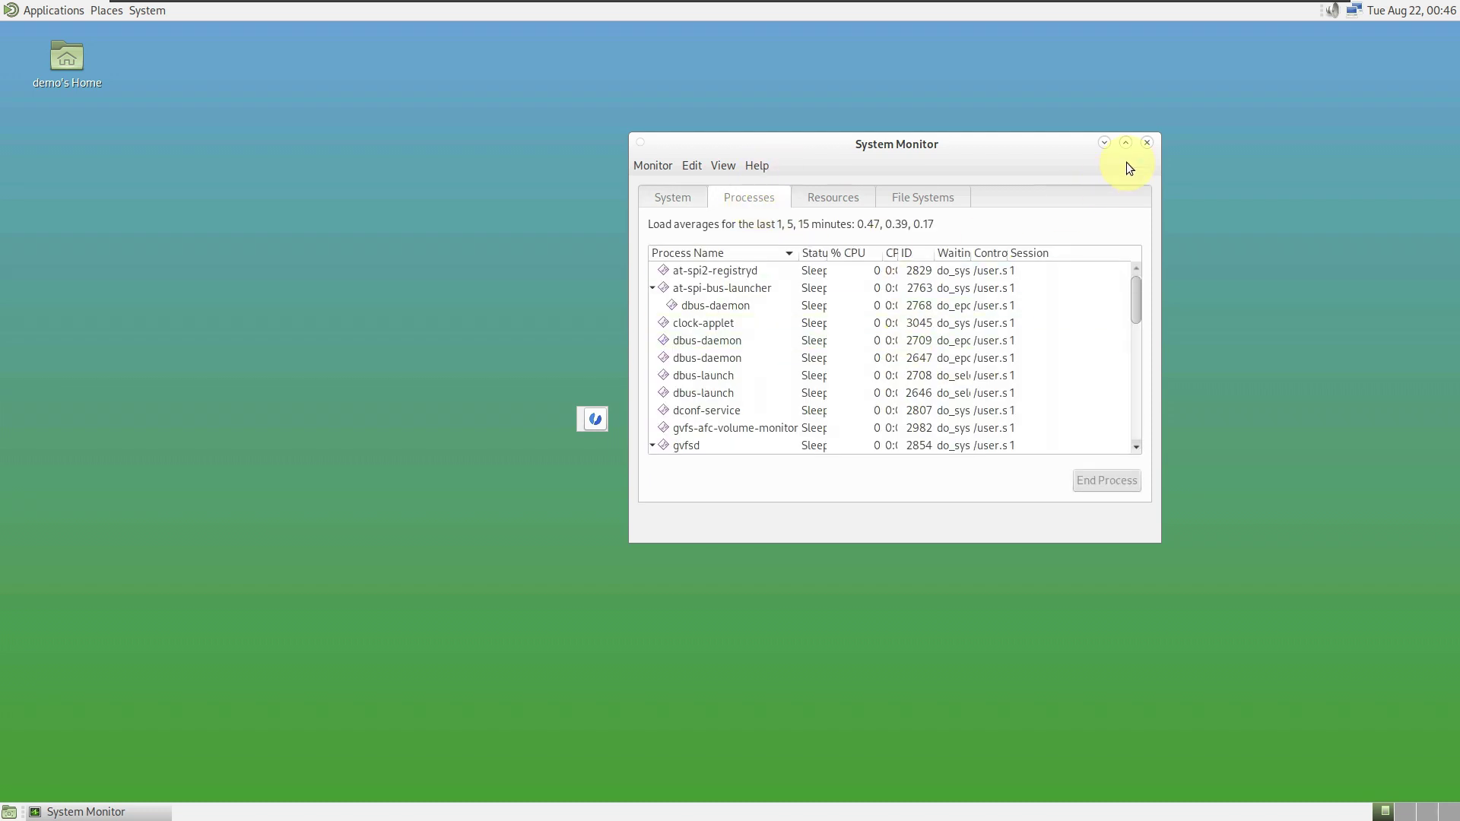
click(1125, 143)
scroll(788, 396, down, 2)
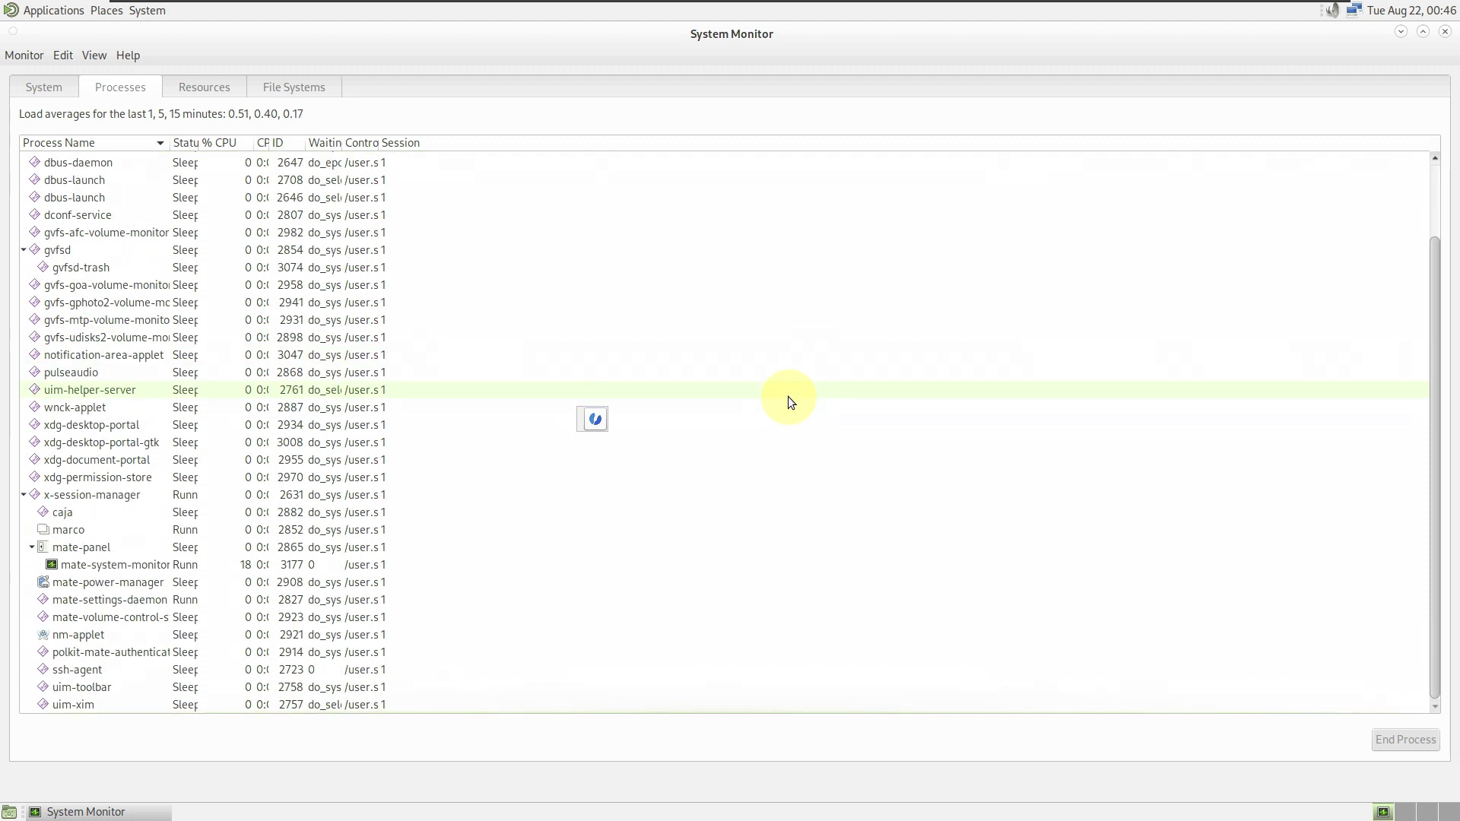
scroll(788, 395, up, 2)
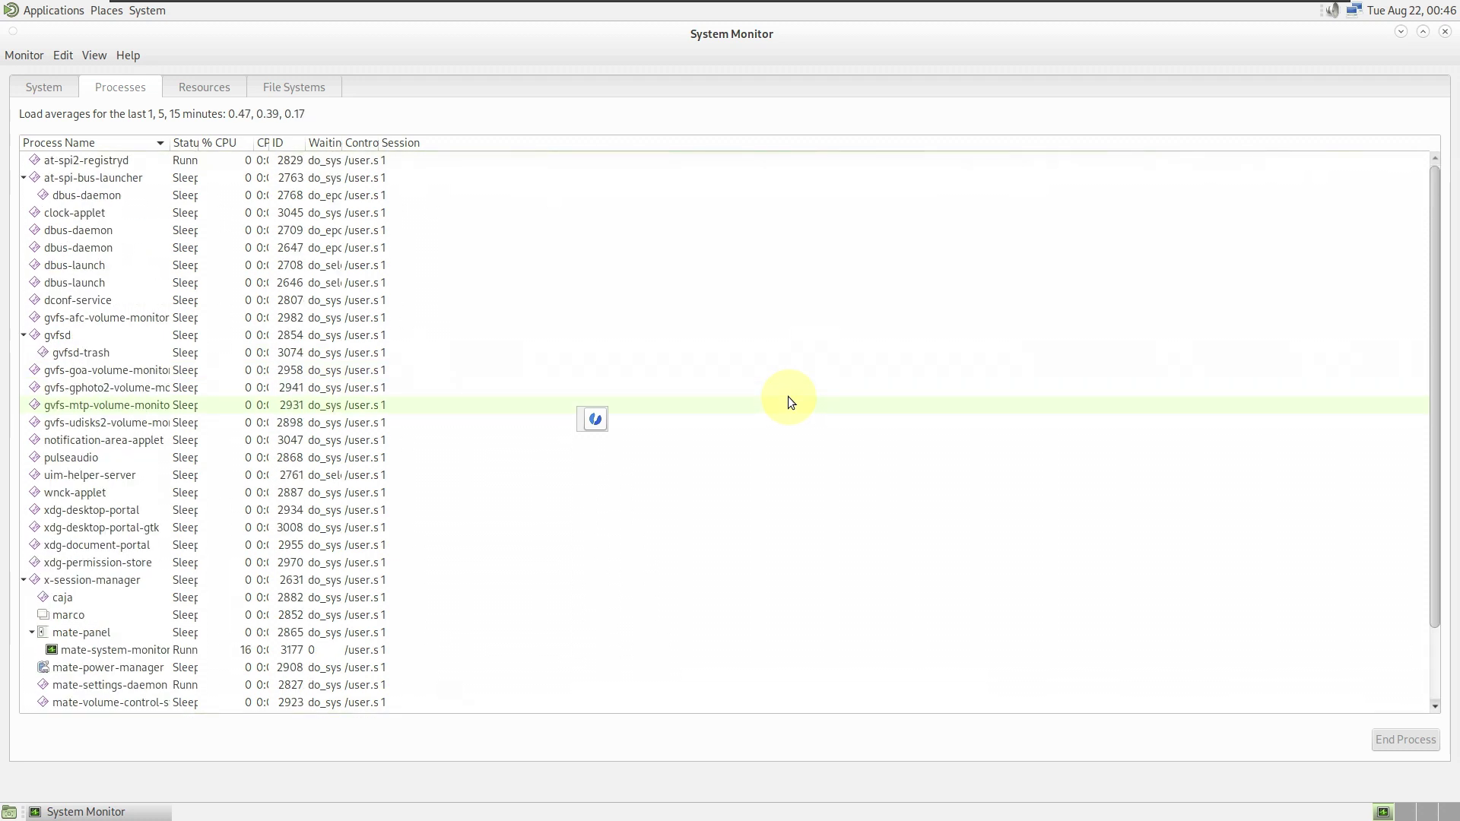
click(225, 89)
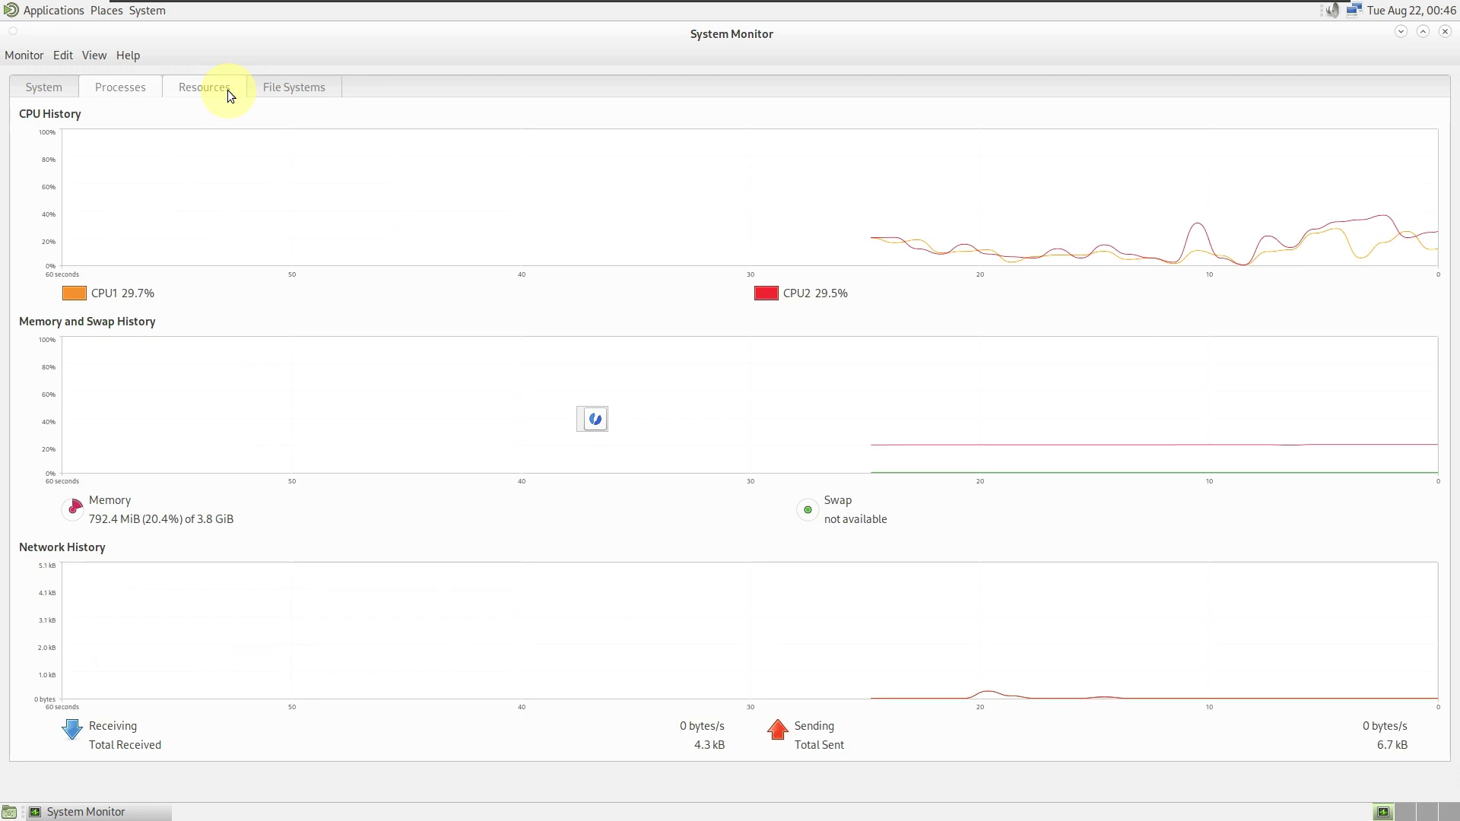
- Recolour the Memory and CPU1 history lines green
click(73, 505)
click(878, 547)
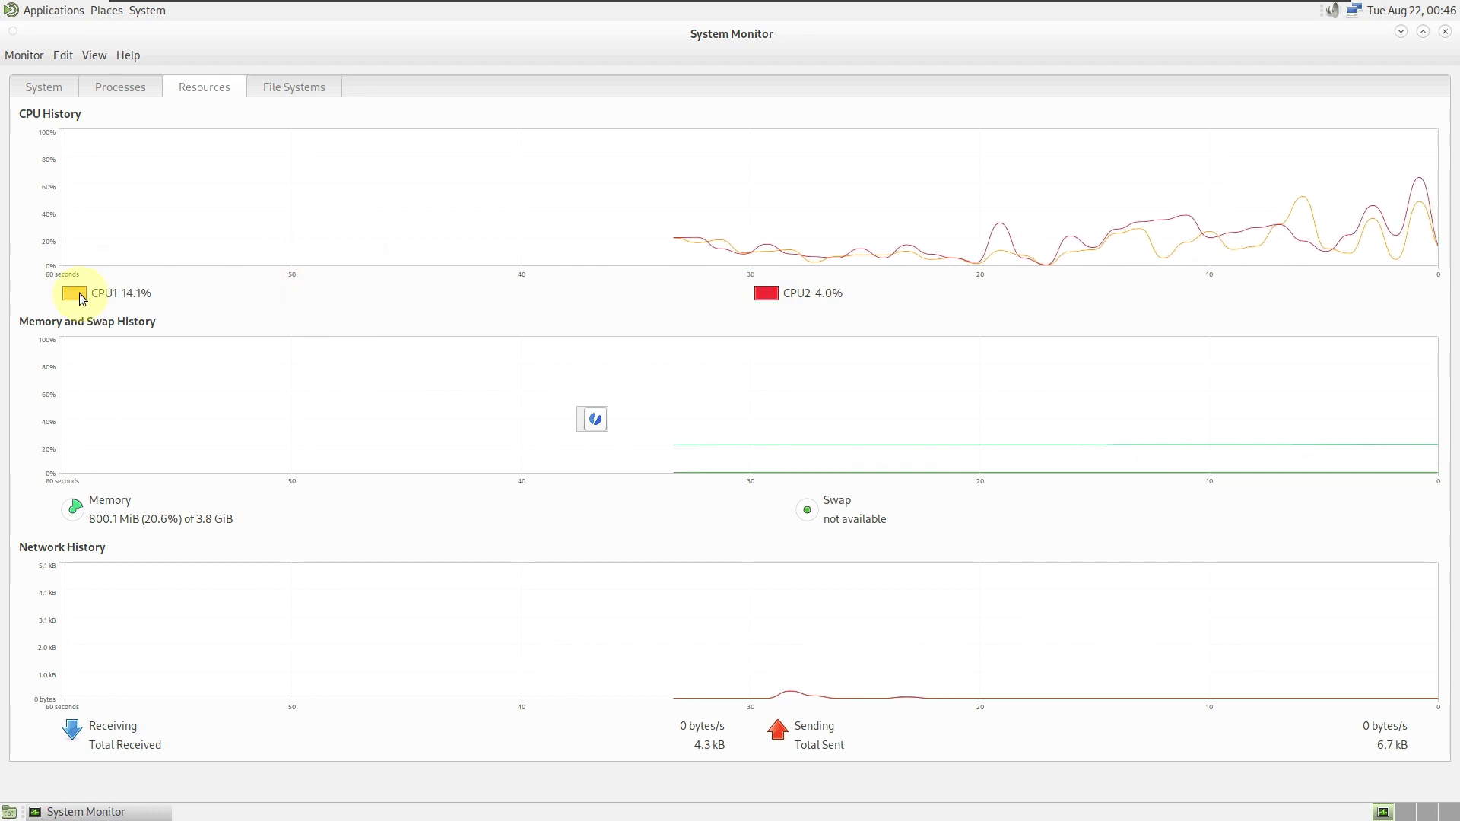
click(73, 293)
click(607, 396)
click(851, 547)
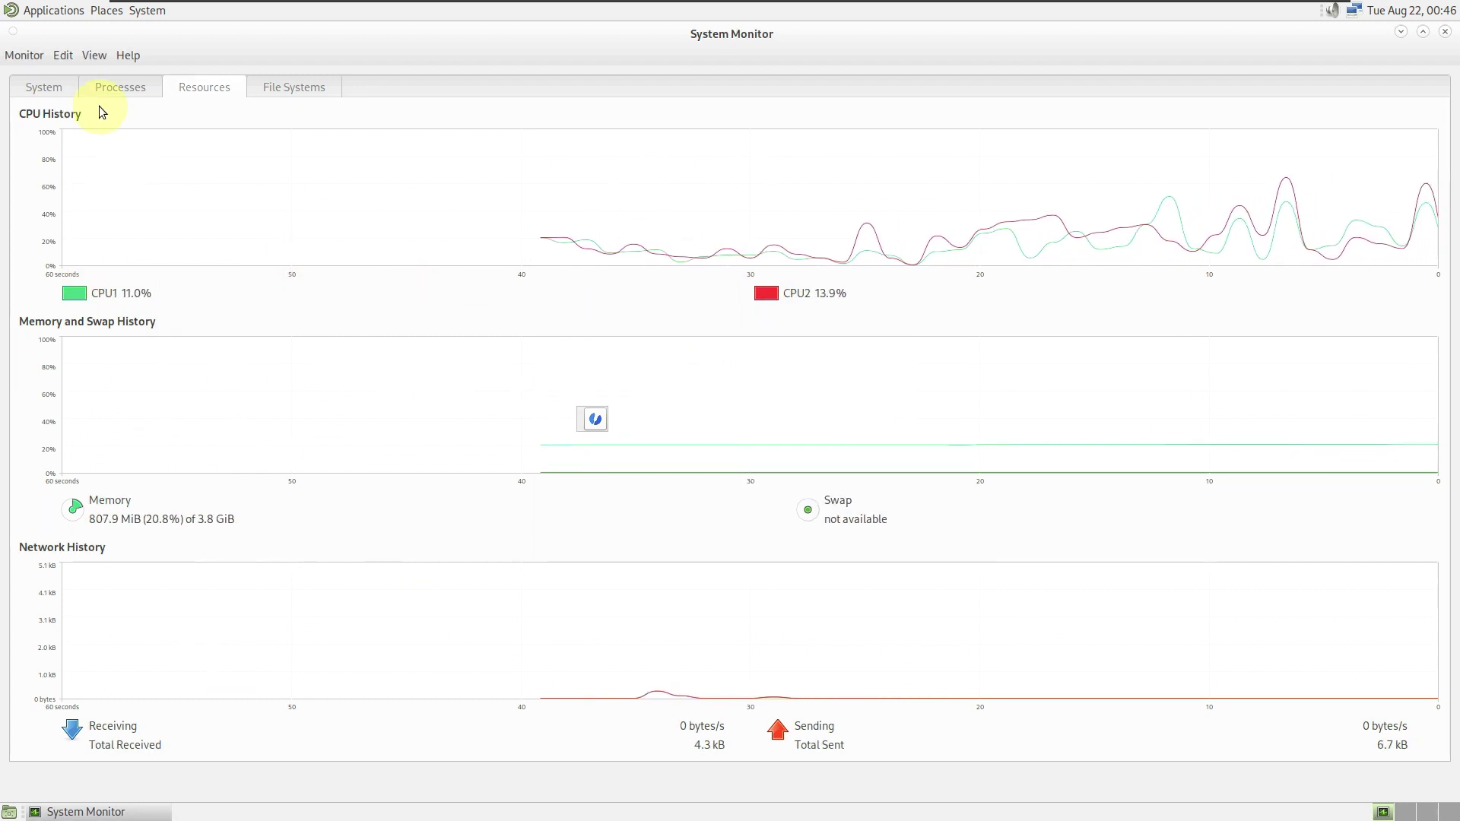
- Glance at the System and Processes views, then return to the Resources graphs
click(66, 81)
click(174, 92)
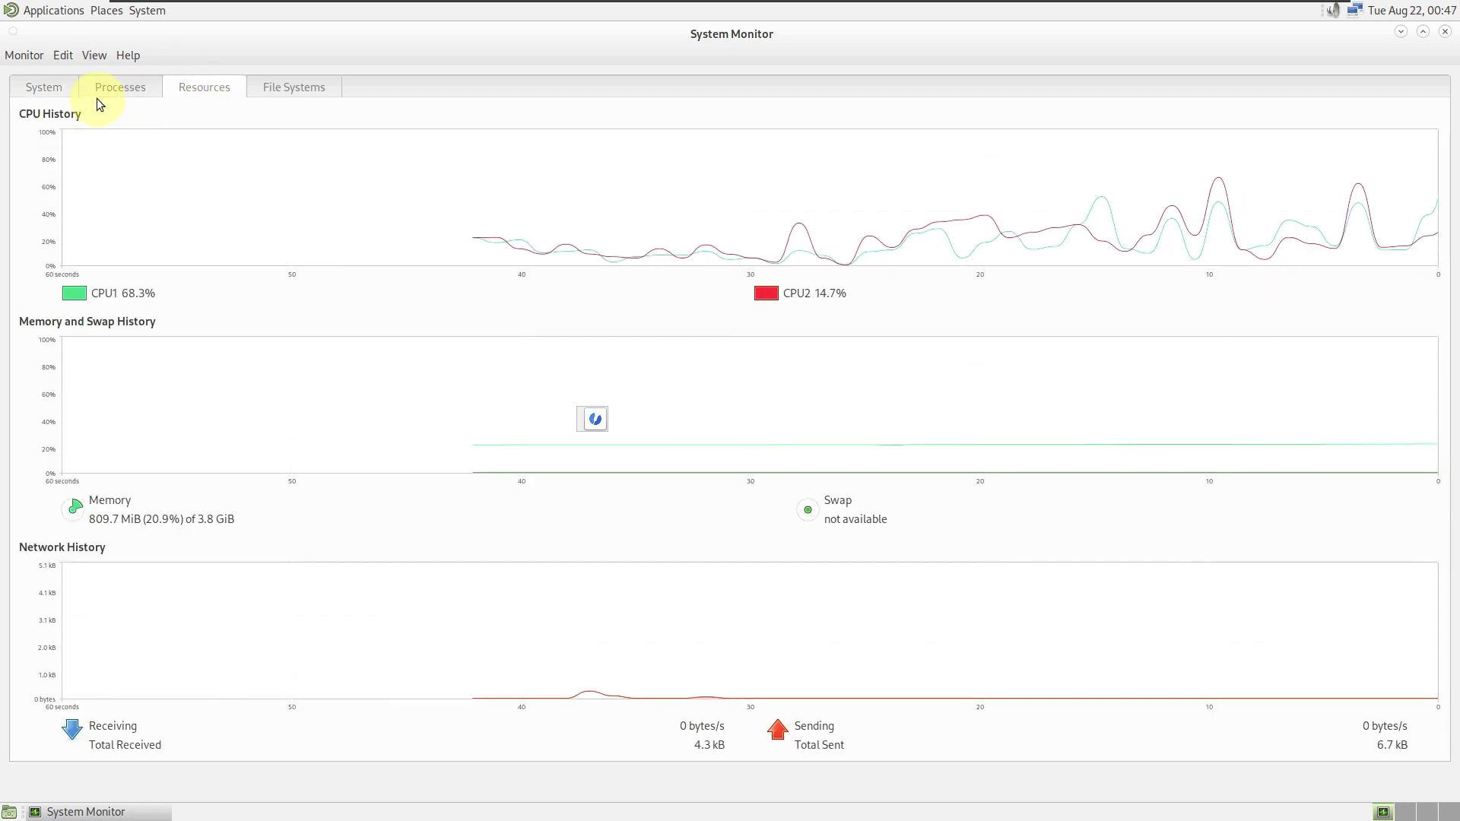
click(107, 92)
drag(1426, 537, 1430, 692)
click(203, 85)
- Check the File Systems table, then restore the Resources window to a smaller size at the top right
click(281, 88)
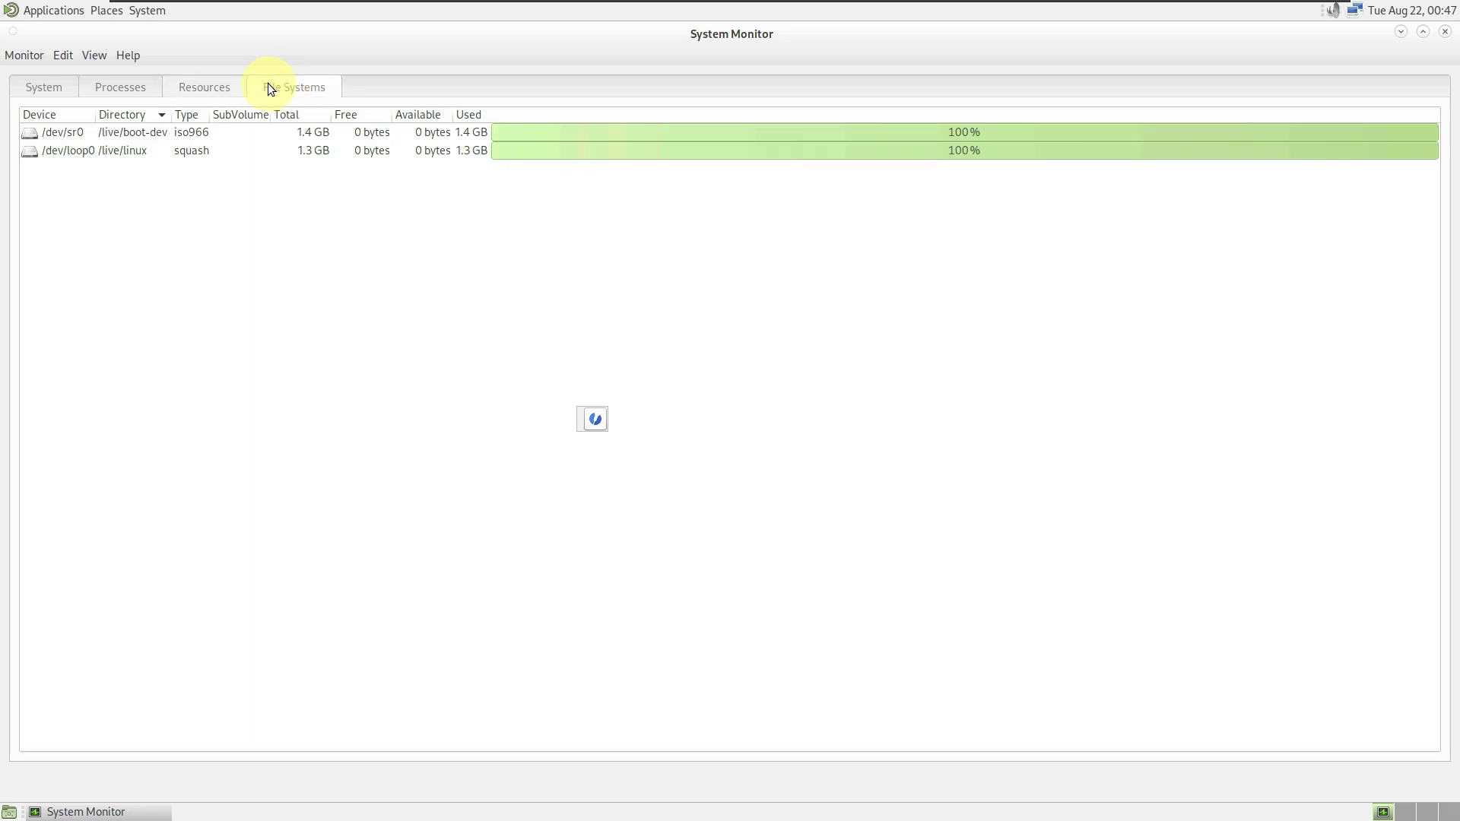
click(207, 87)
click(1423, 32)
drag(934, 159, 1220, 34)
click(642, 190)
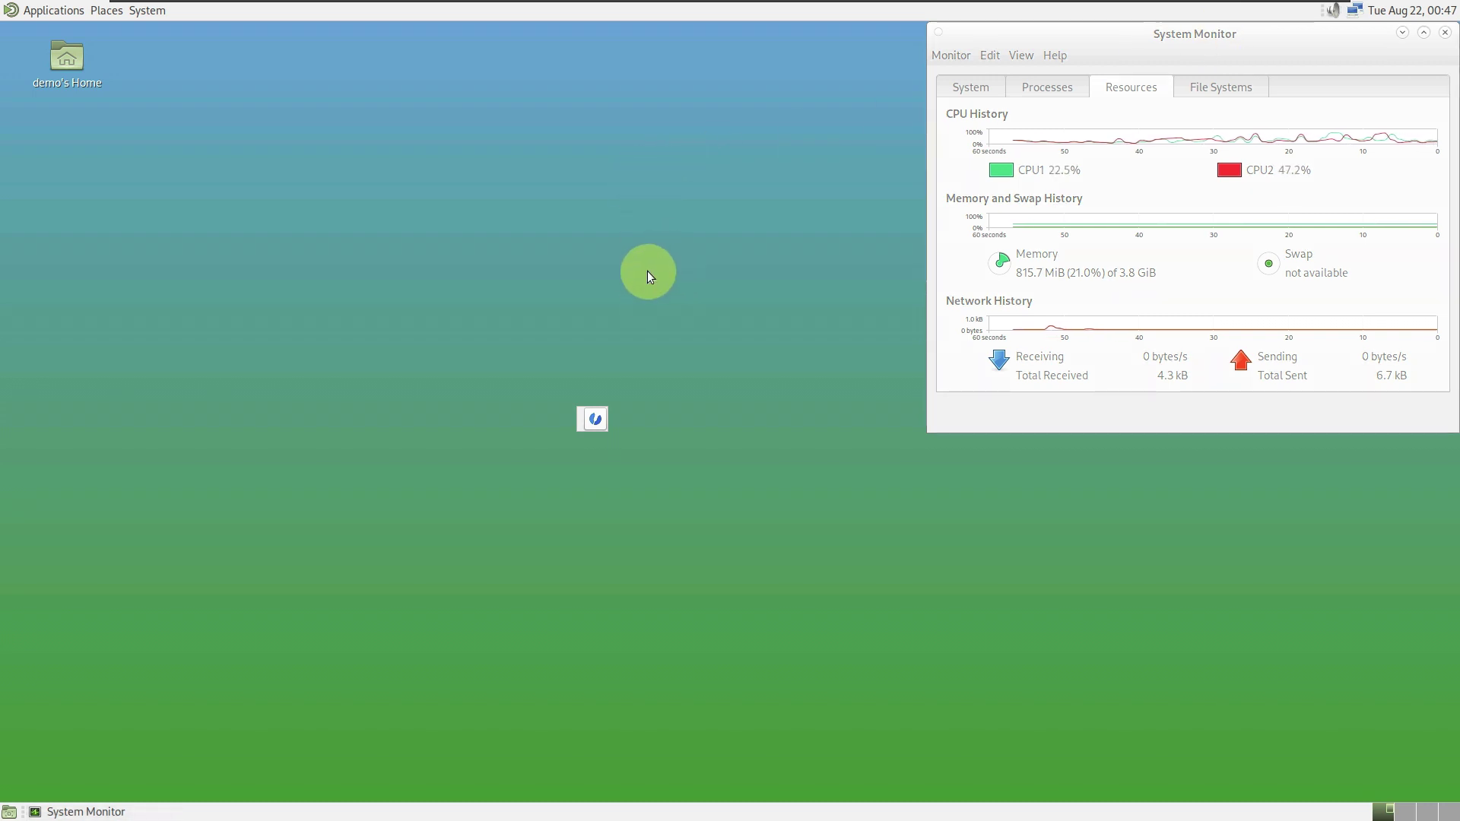
- Launch MATE Terminal from System Tools and view its About box
click(53, 10)
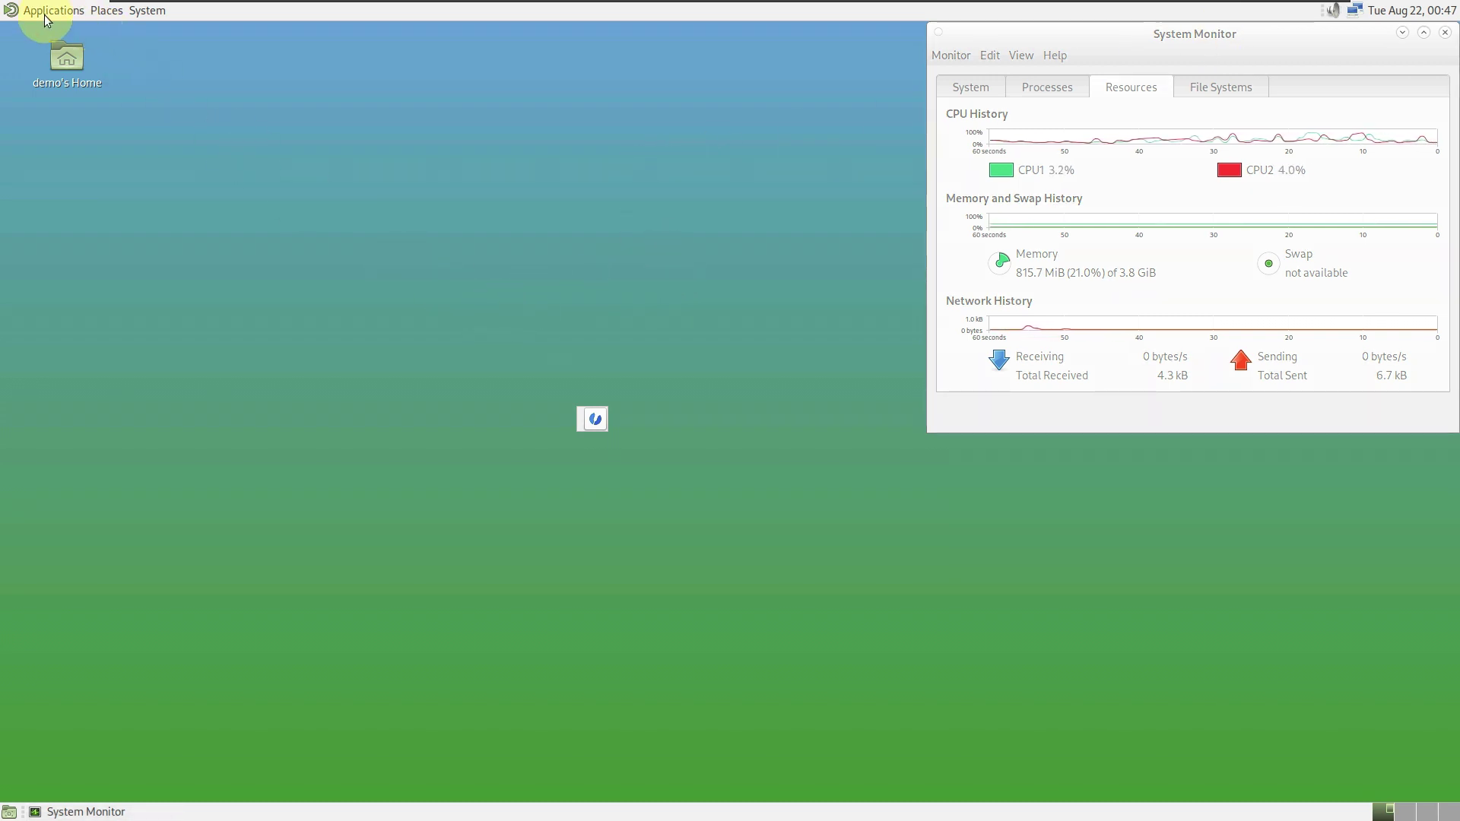
mouse_move(71, 190)
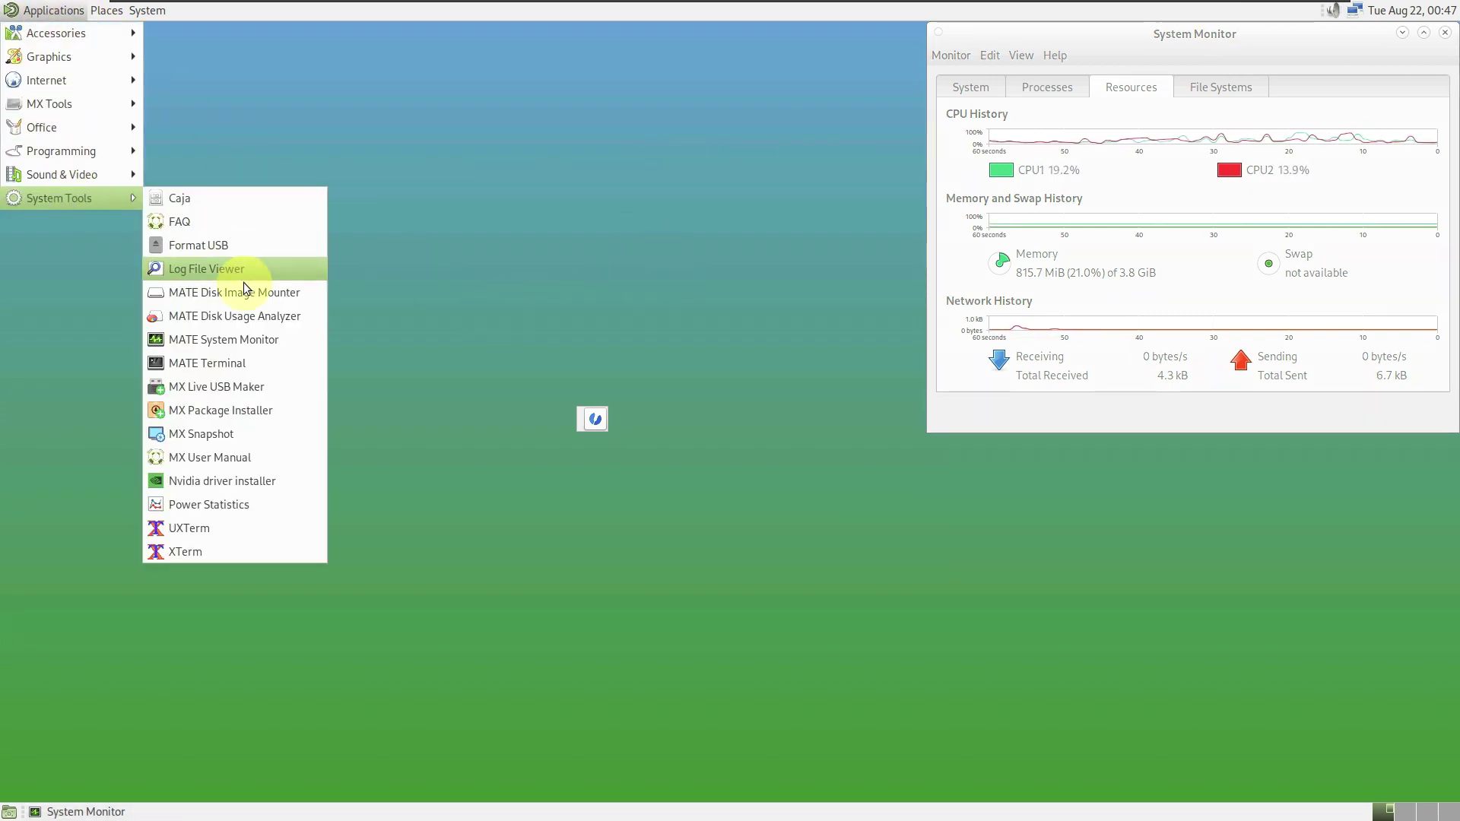
click(245, 362)
click(320, 173)
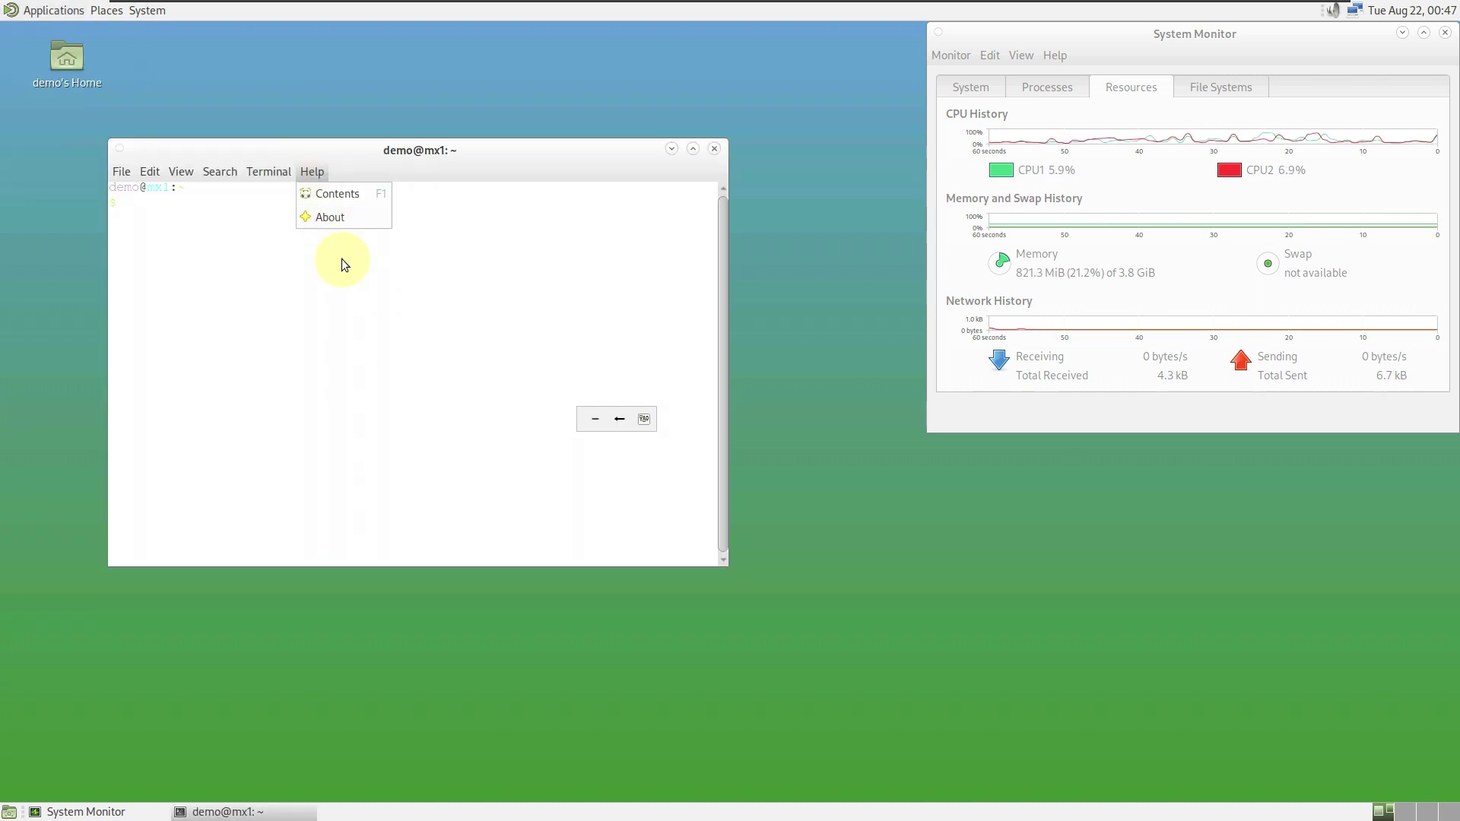
click(333, 226)
click(548, 519)
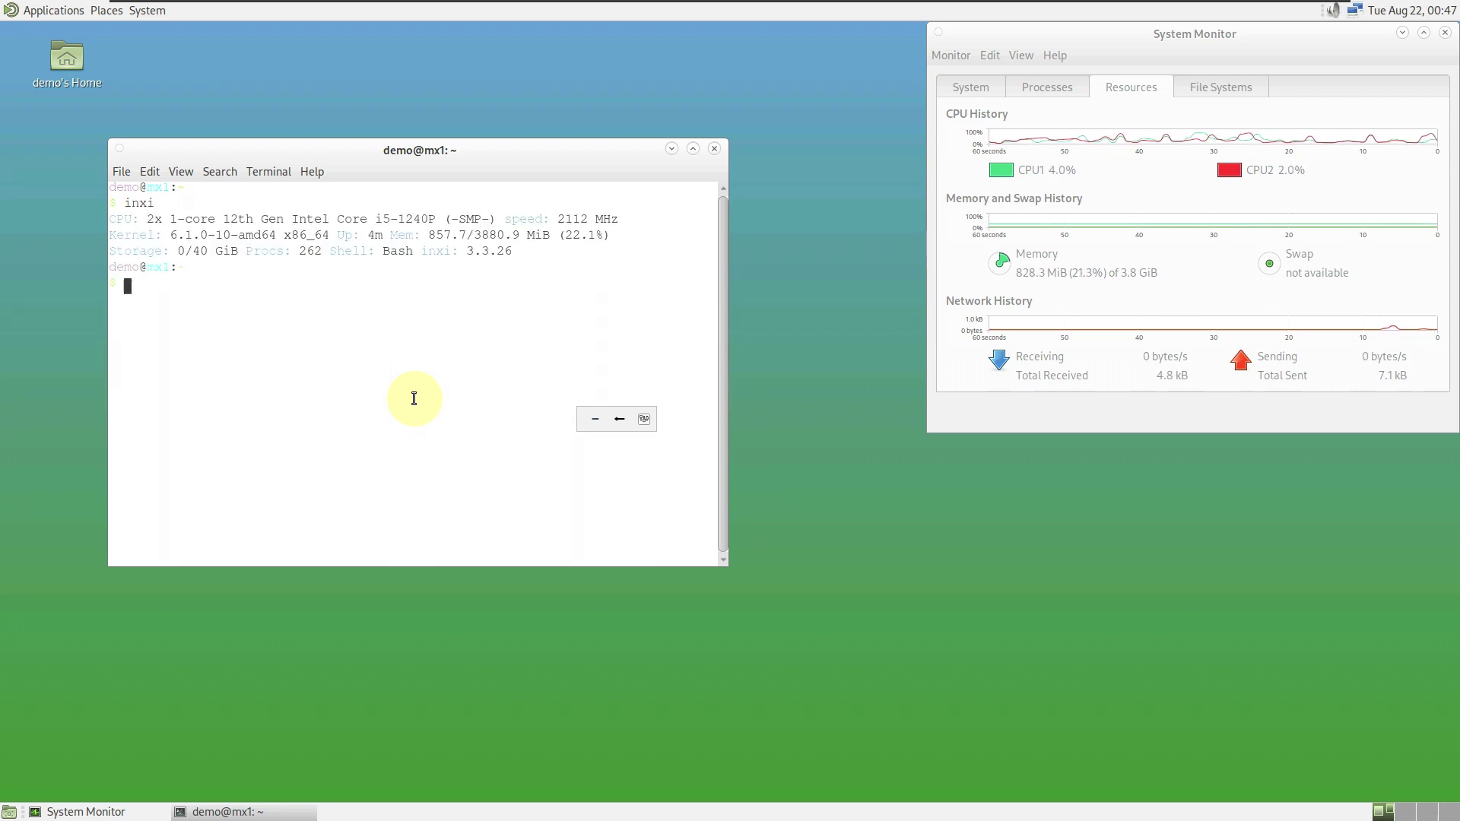
- Enter 'inxi b' at the prompt, remove the stray character, and open the Edit menu
text(inxi b)
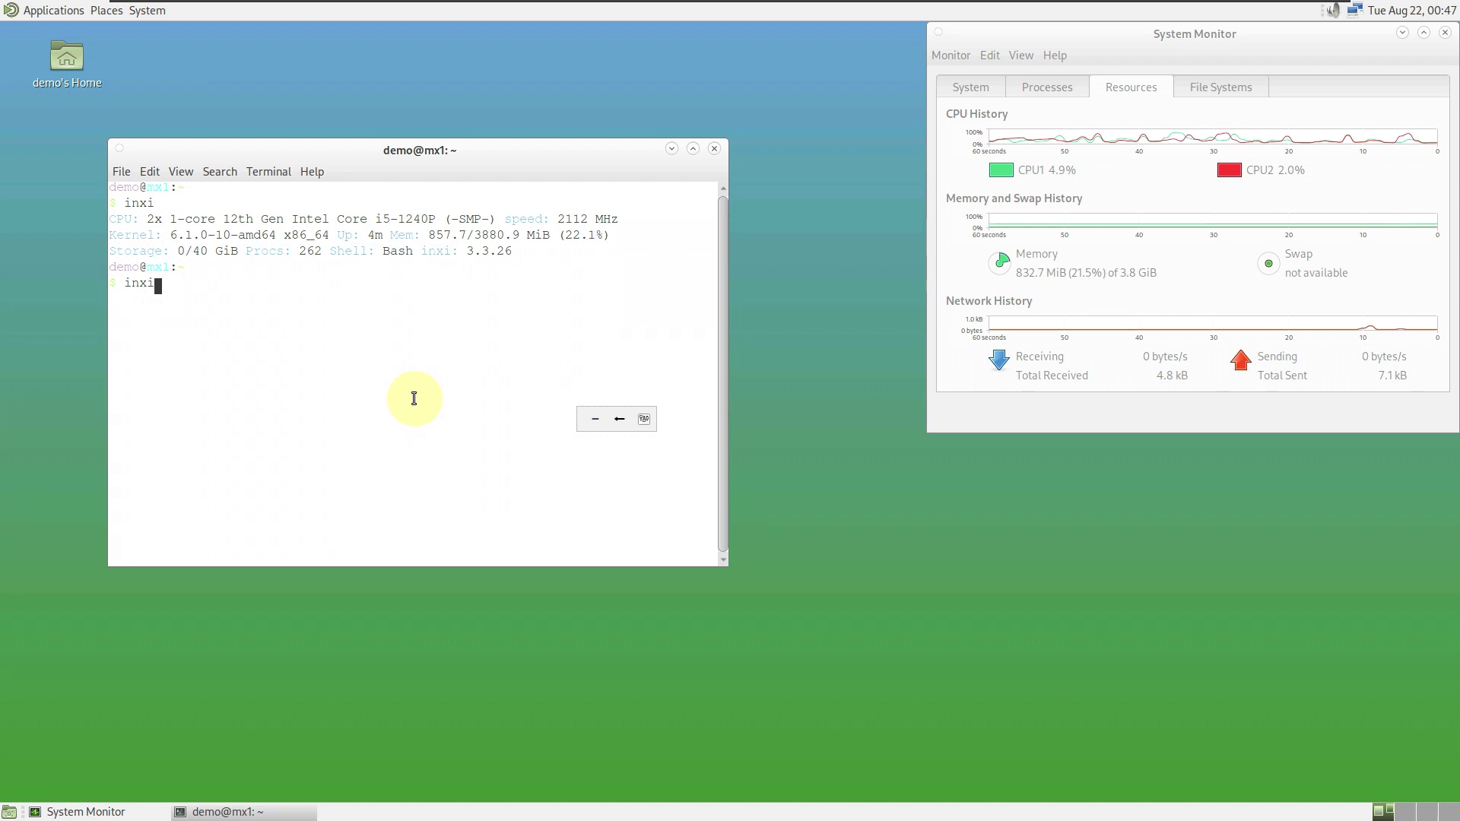
key(BackSpace)
key(BackSpace)
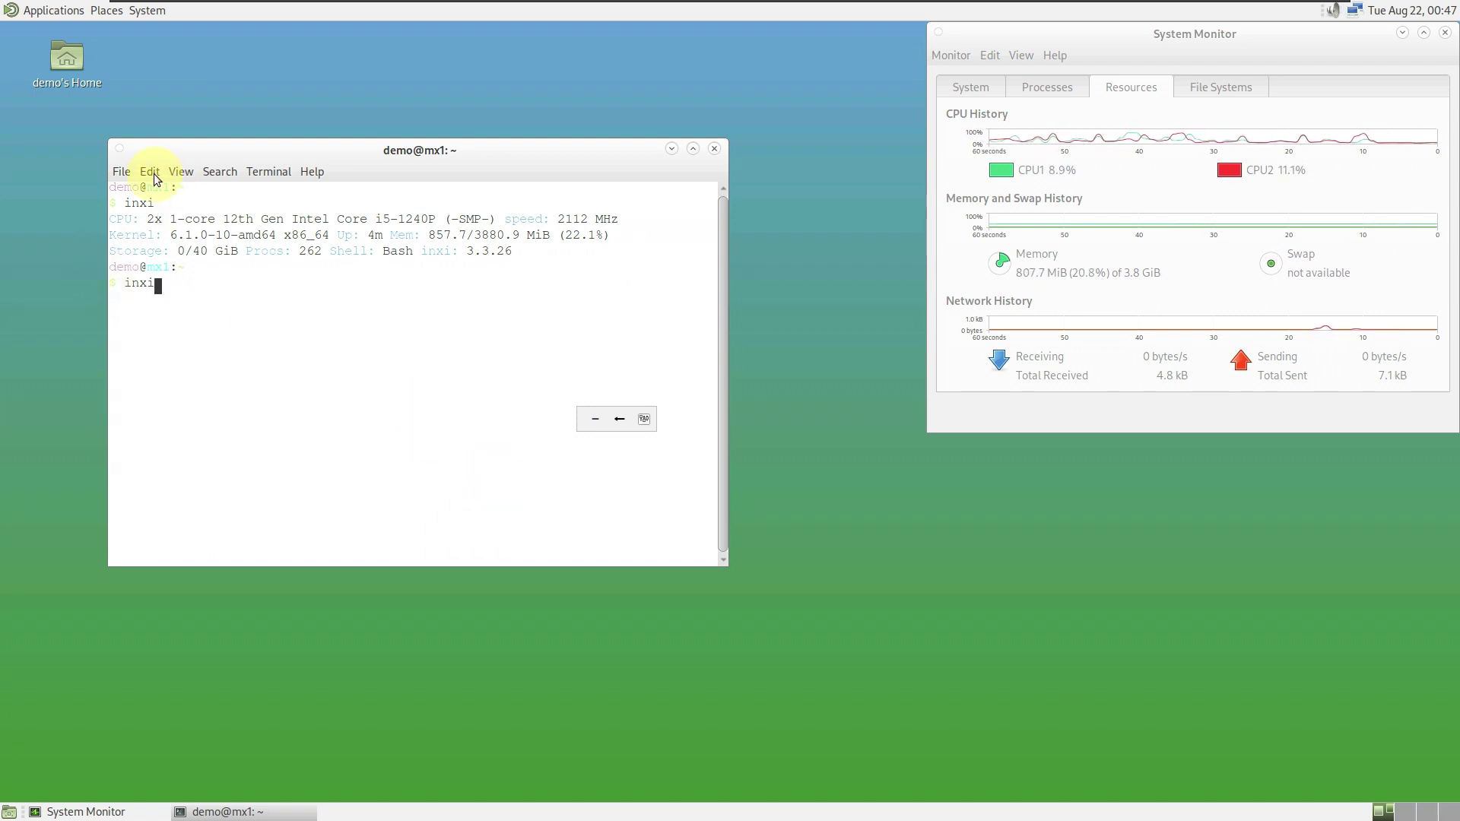
click(147, 171)
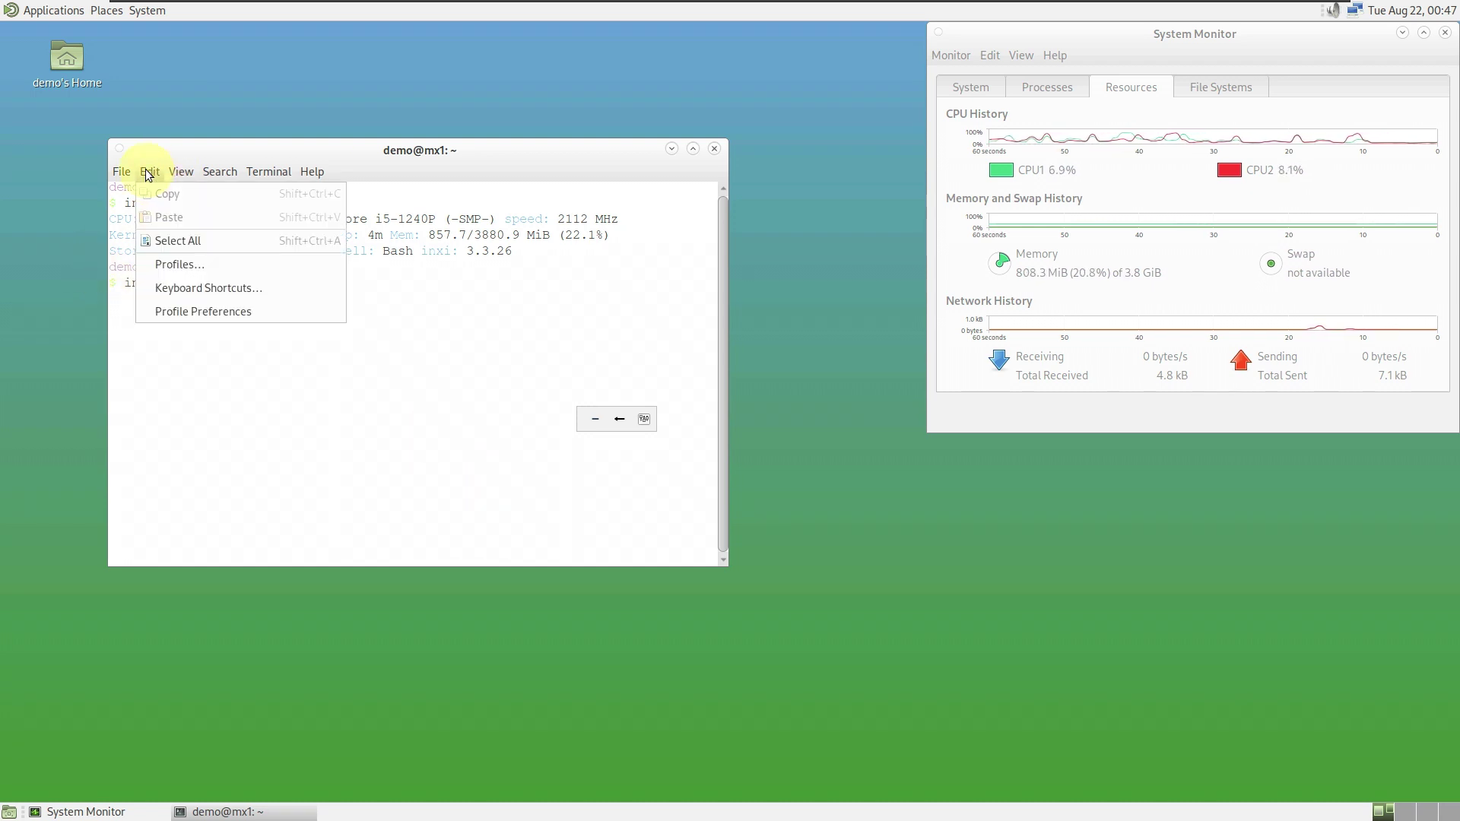
- In the Default profile's colour settings, set the palette scheme to Tango
click(213, 311)
click(283, 179)
scroll(399, 184, down, 2)
click(399, 184)
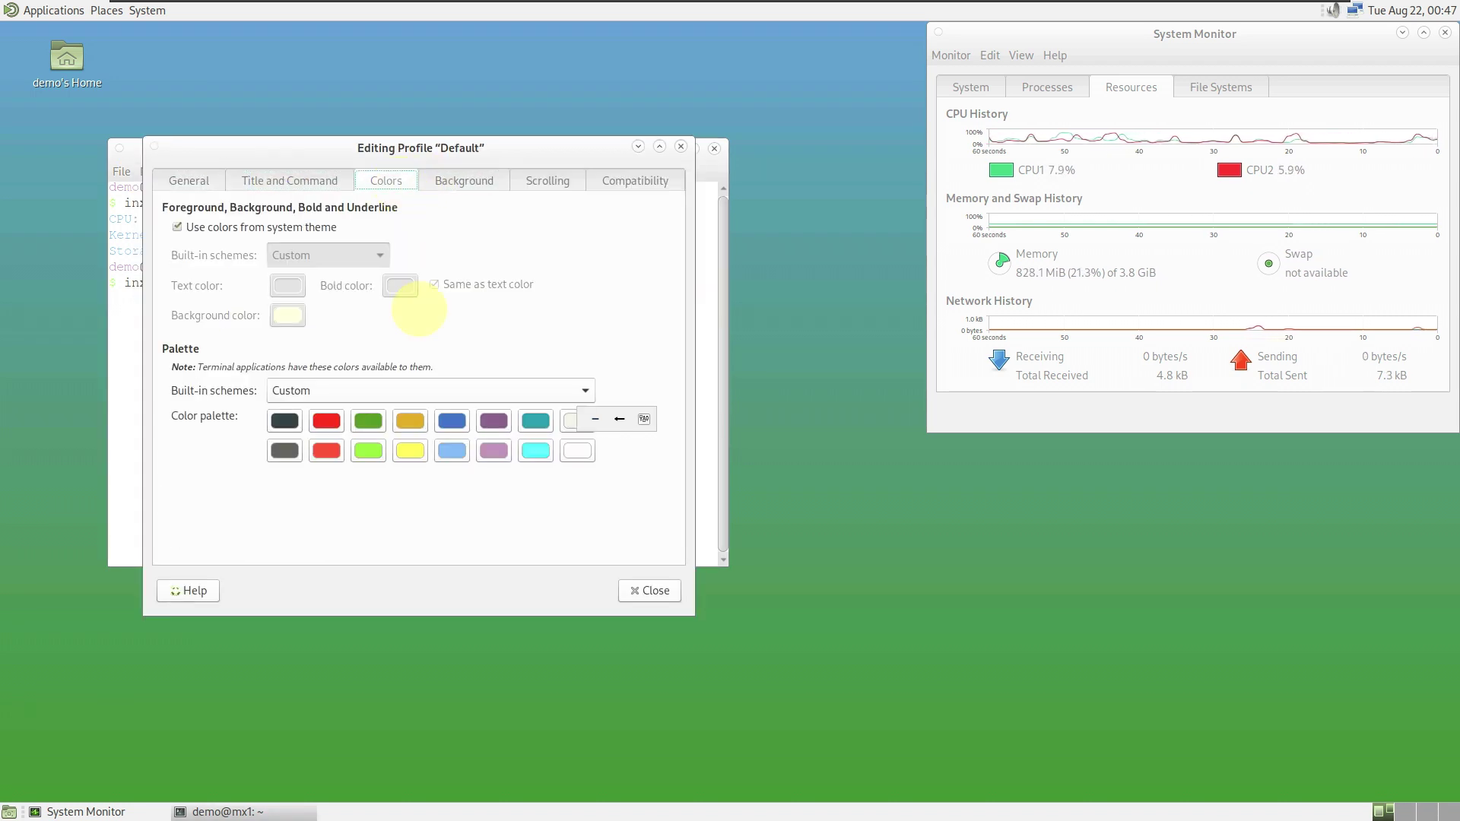
click(426, 391)
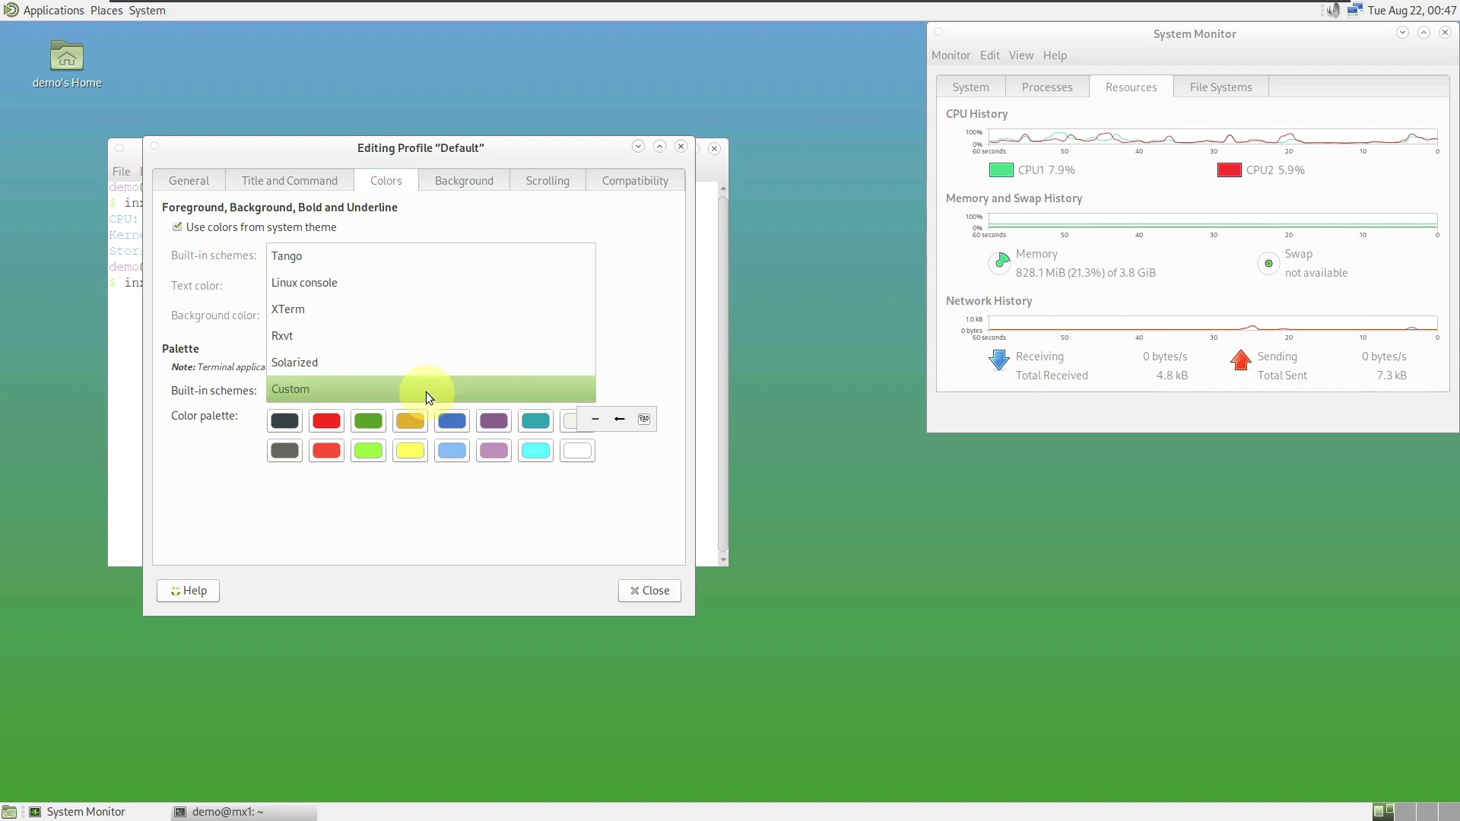
click(389, 258)
- Drop system theme colours, choose Black on white, set the palette to Custom, and close
click(326, 228)
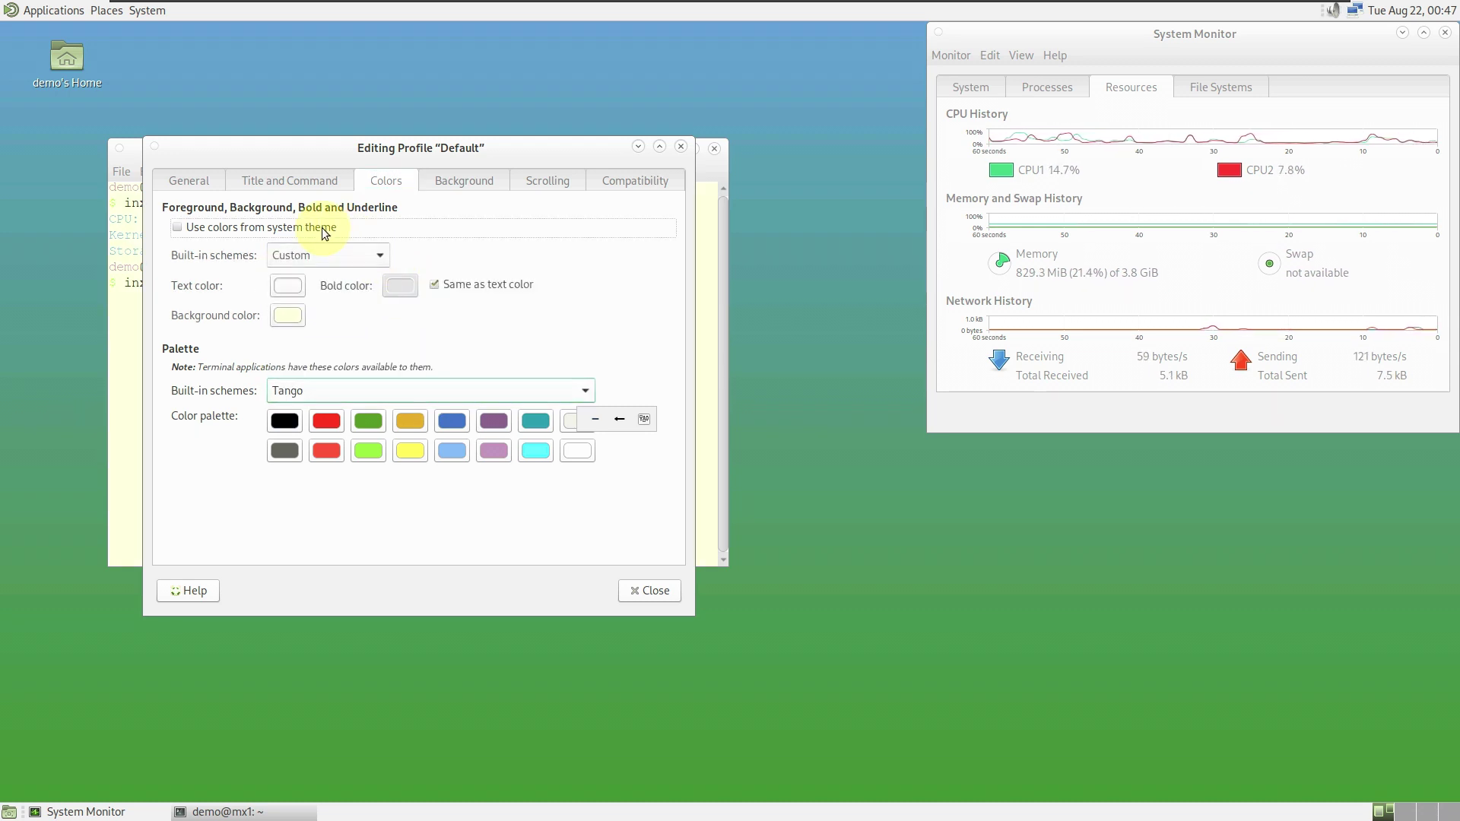
click(334, 256)
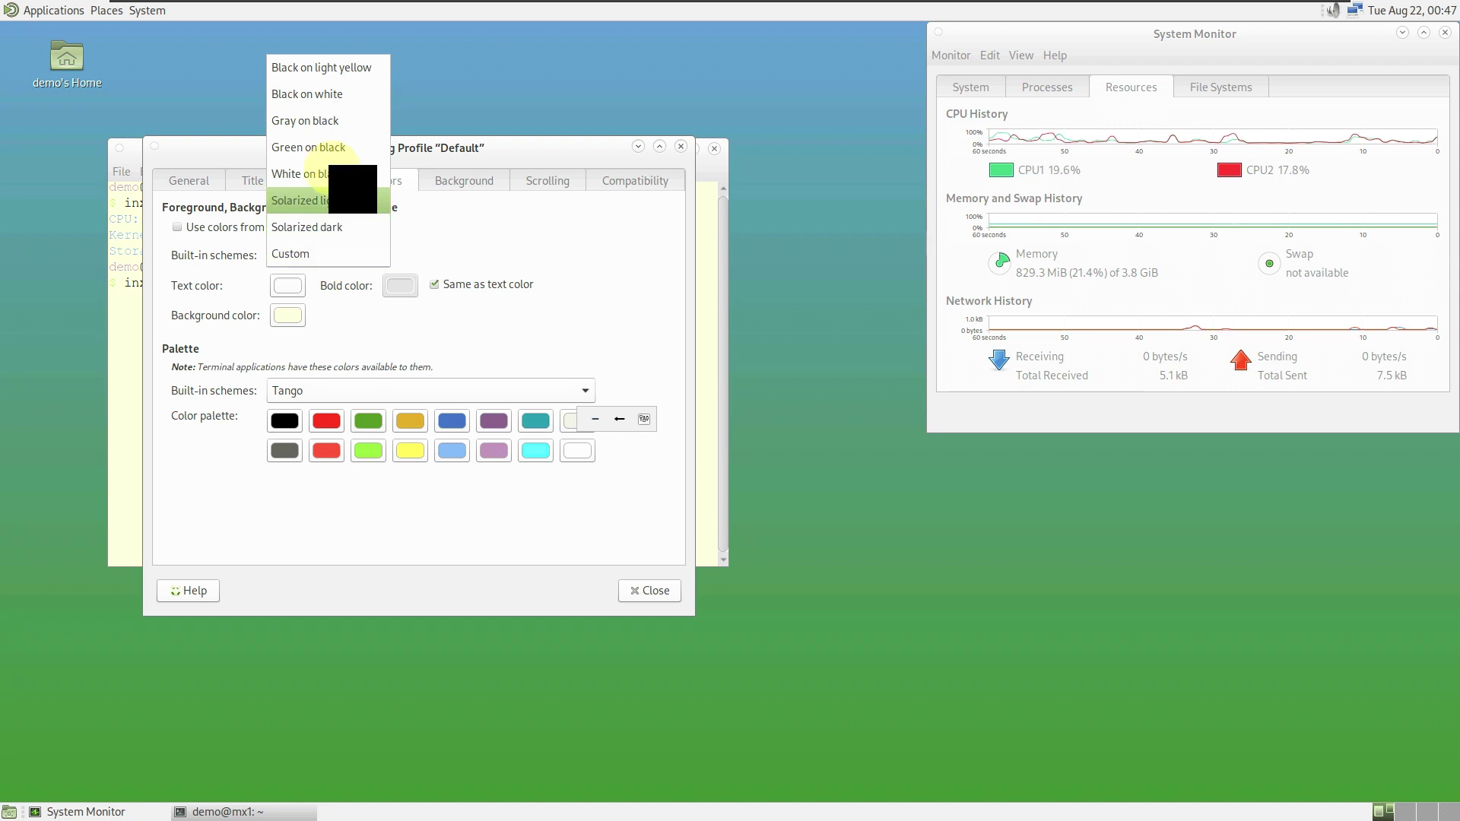
click(332, 103)
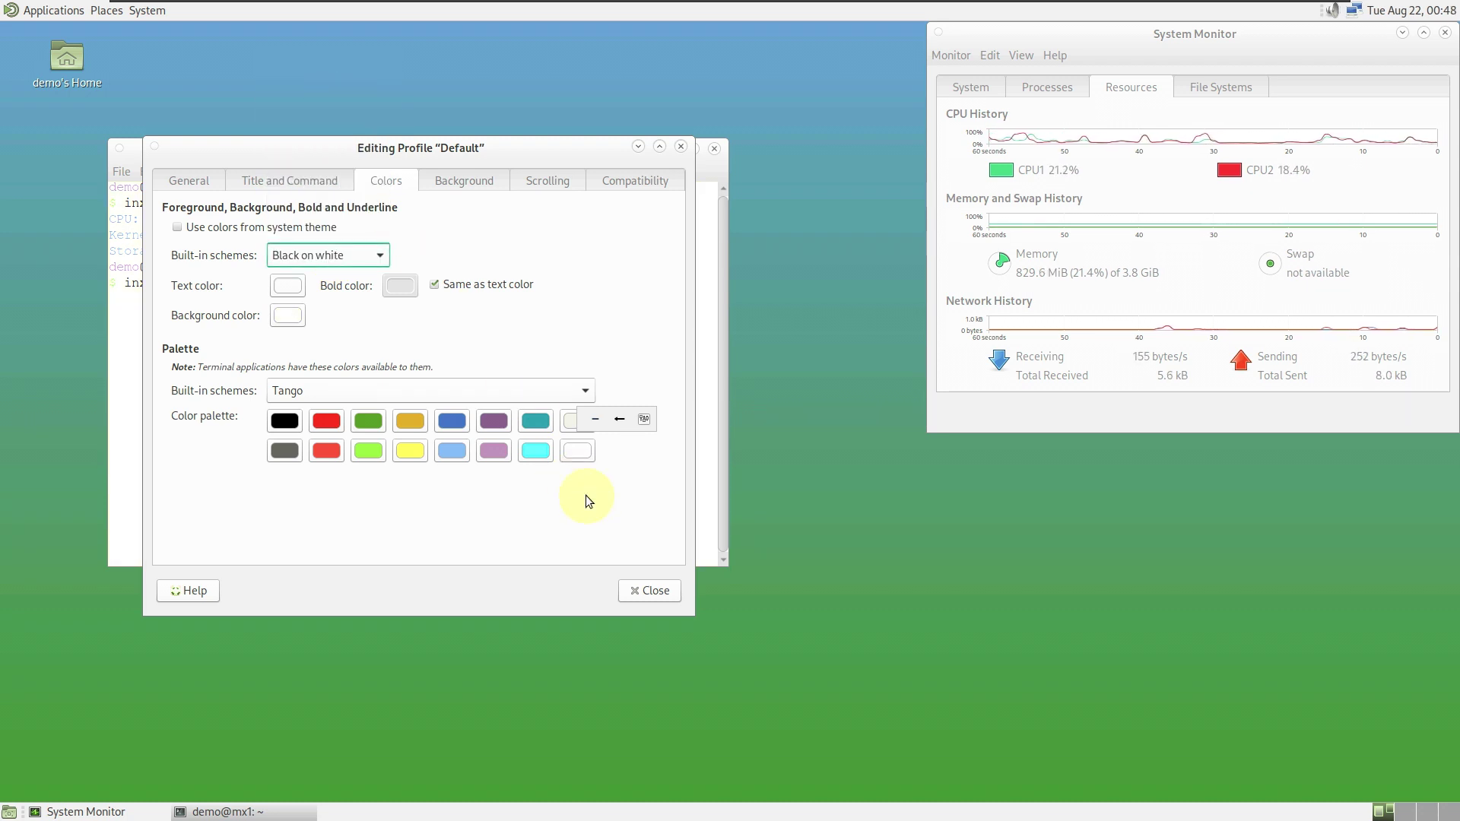
click(428, 385)
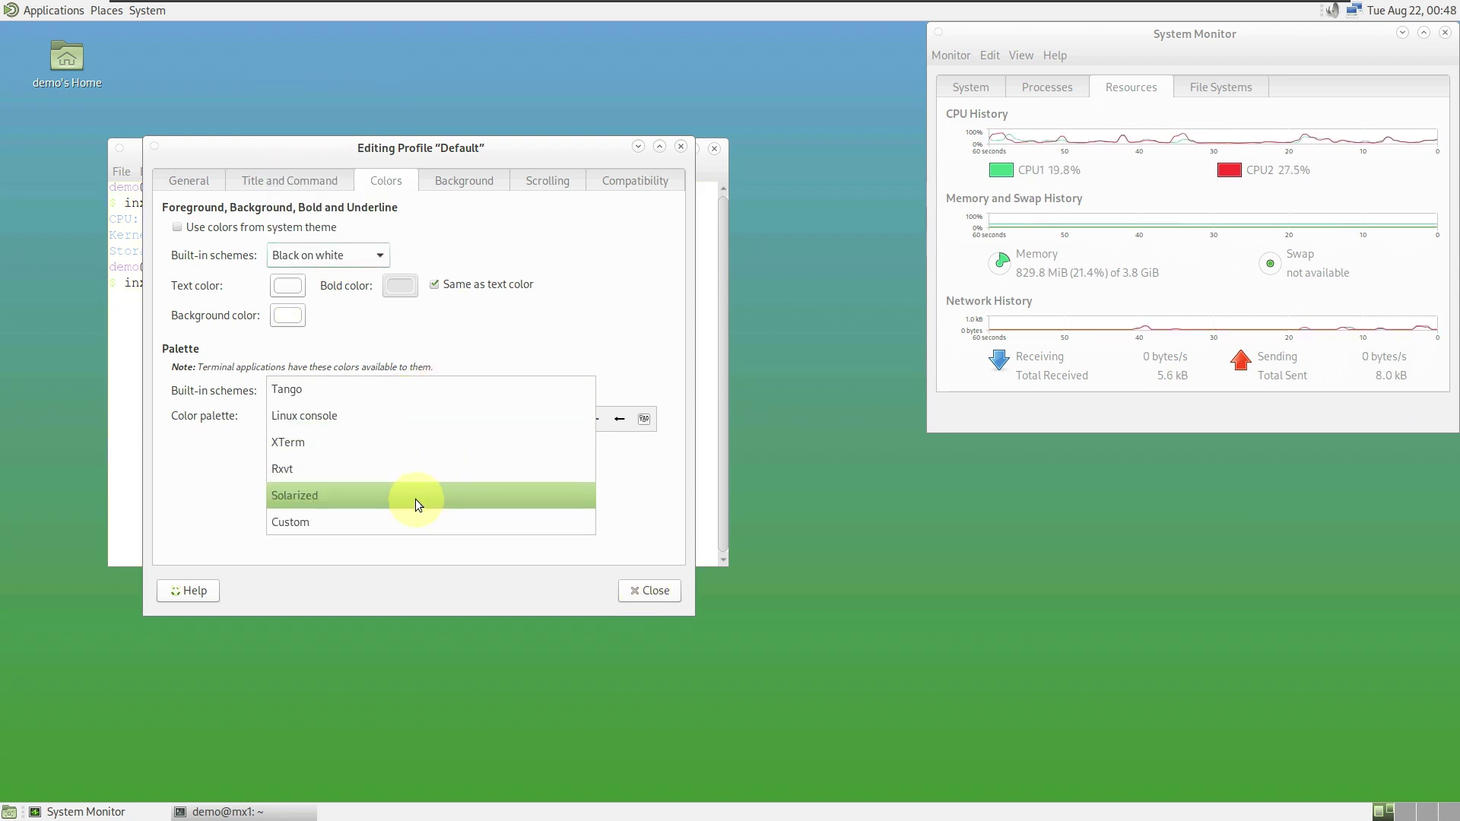
click(421, 524)
click(646, 592)
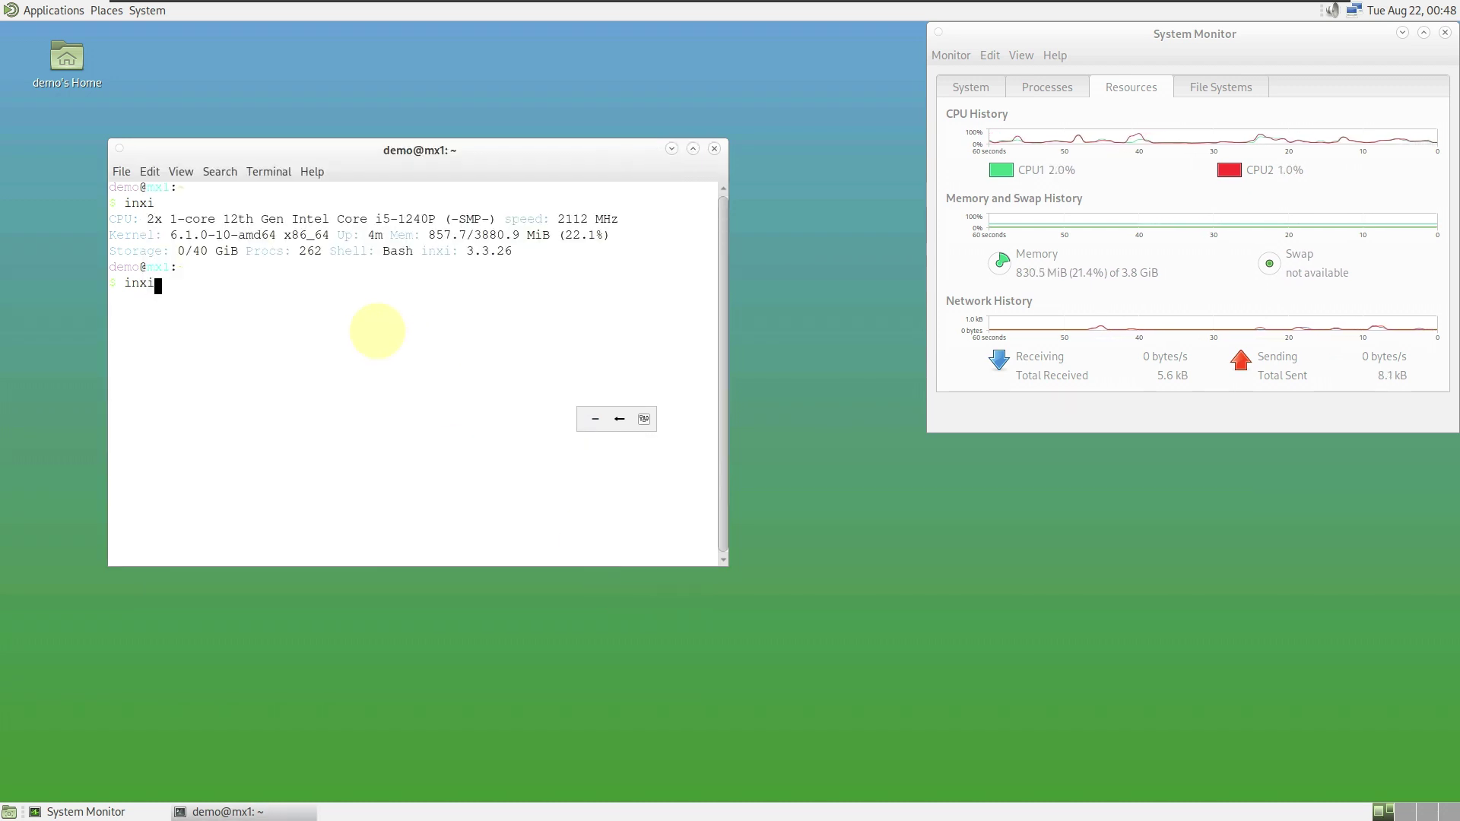
- Run the basic and graphics inxi reports (inxi -G) and enlarge the terminal window
key(Return)
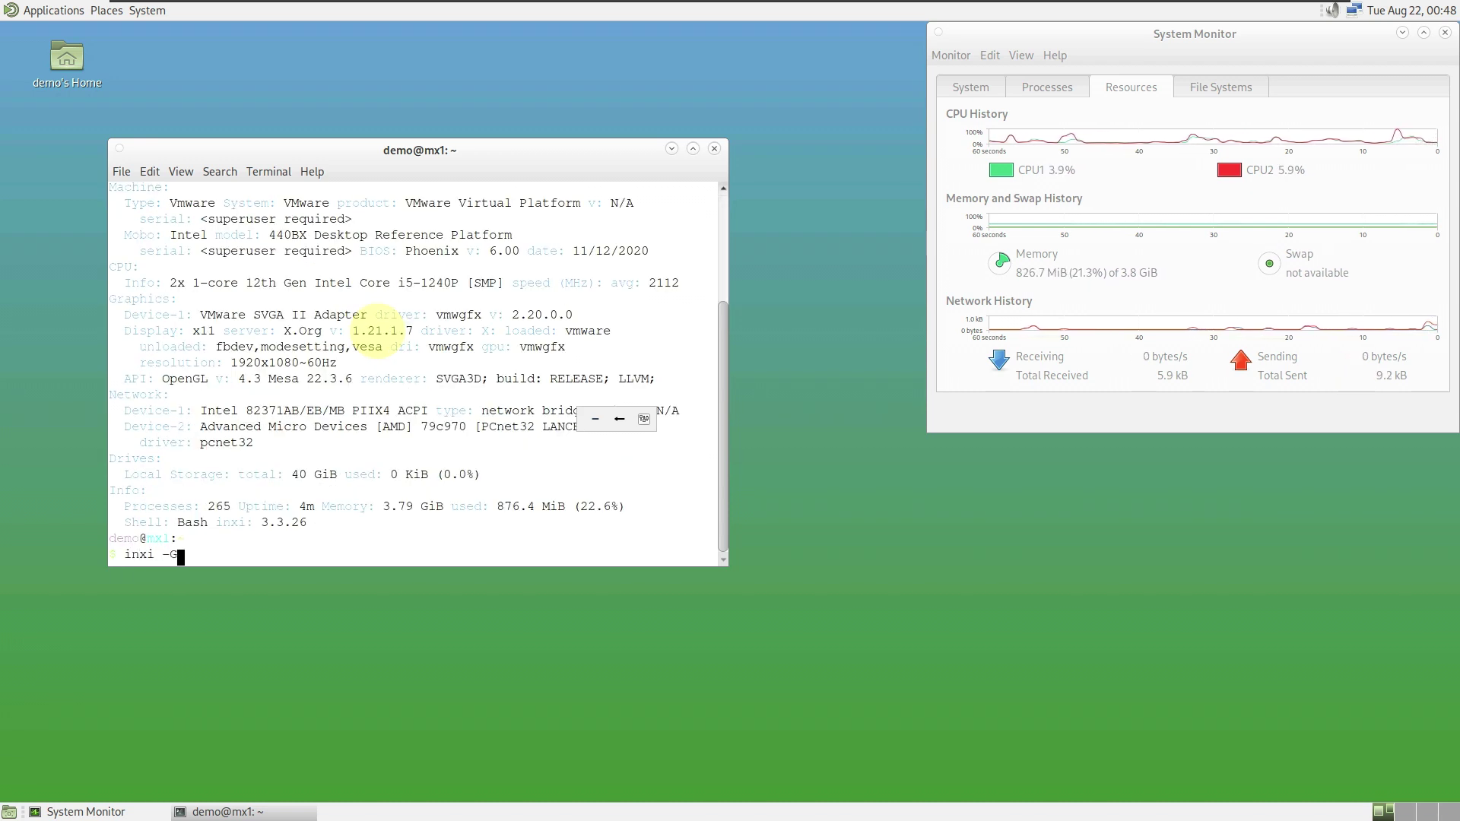
text(inxi -G)
key(Return)
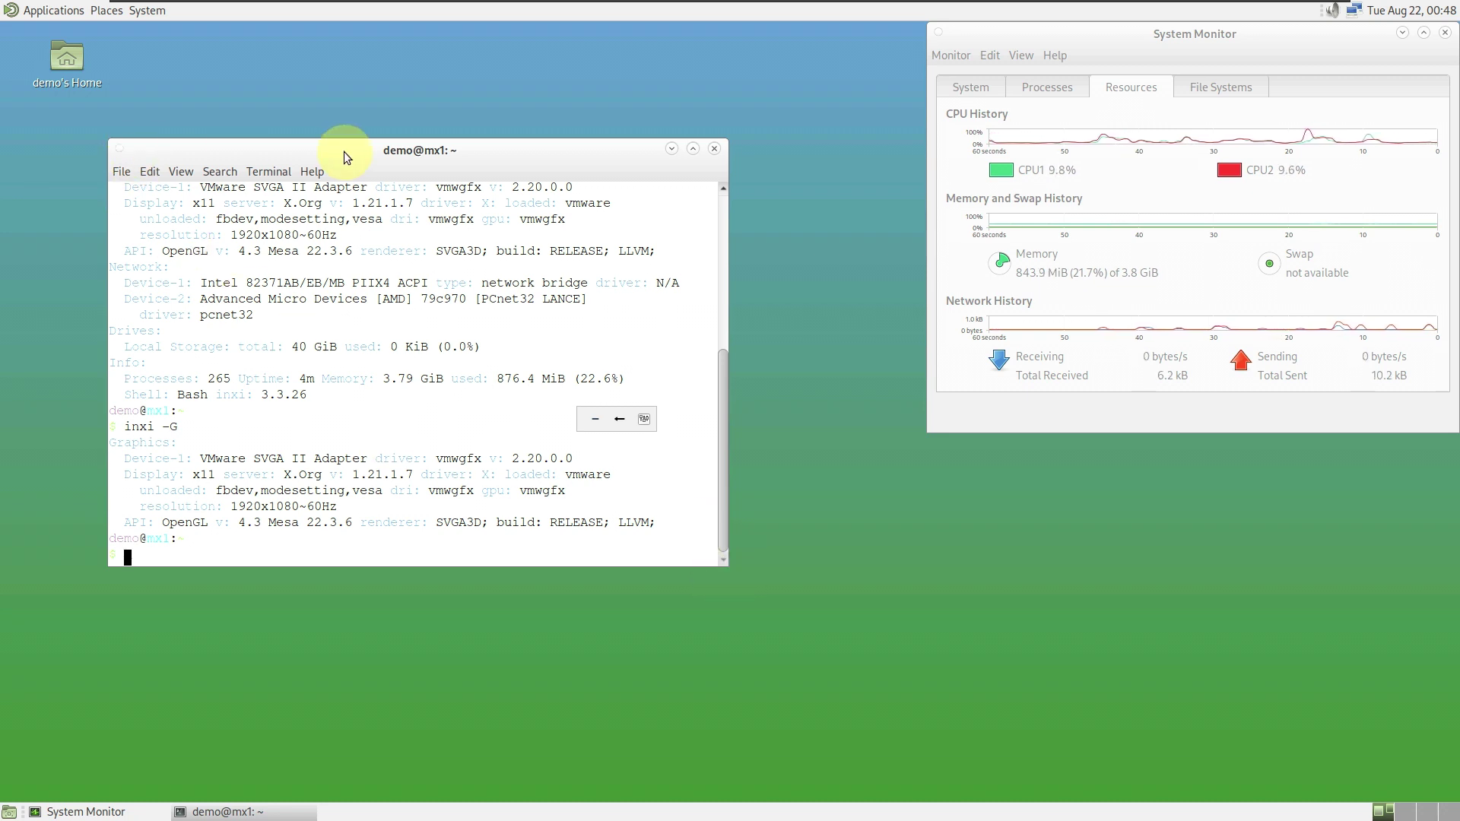
drag(129, 138, 129, 44)
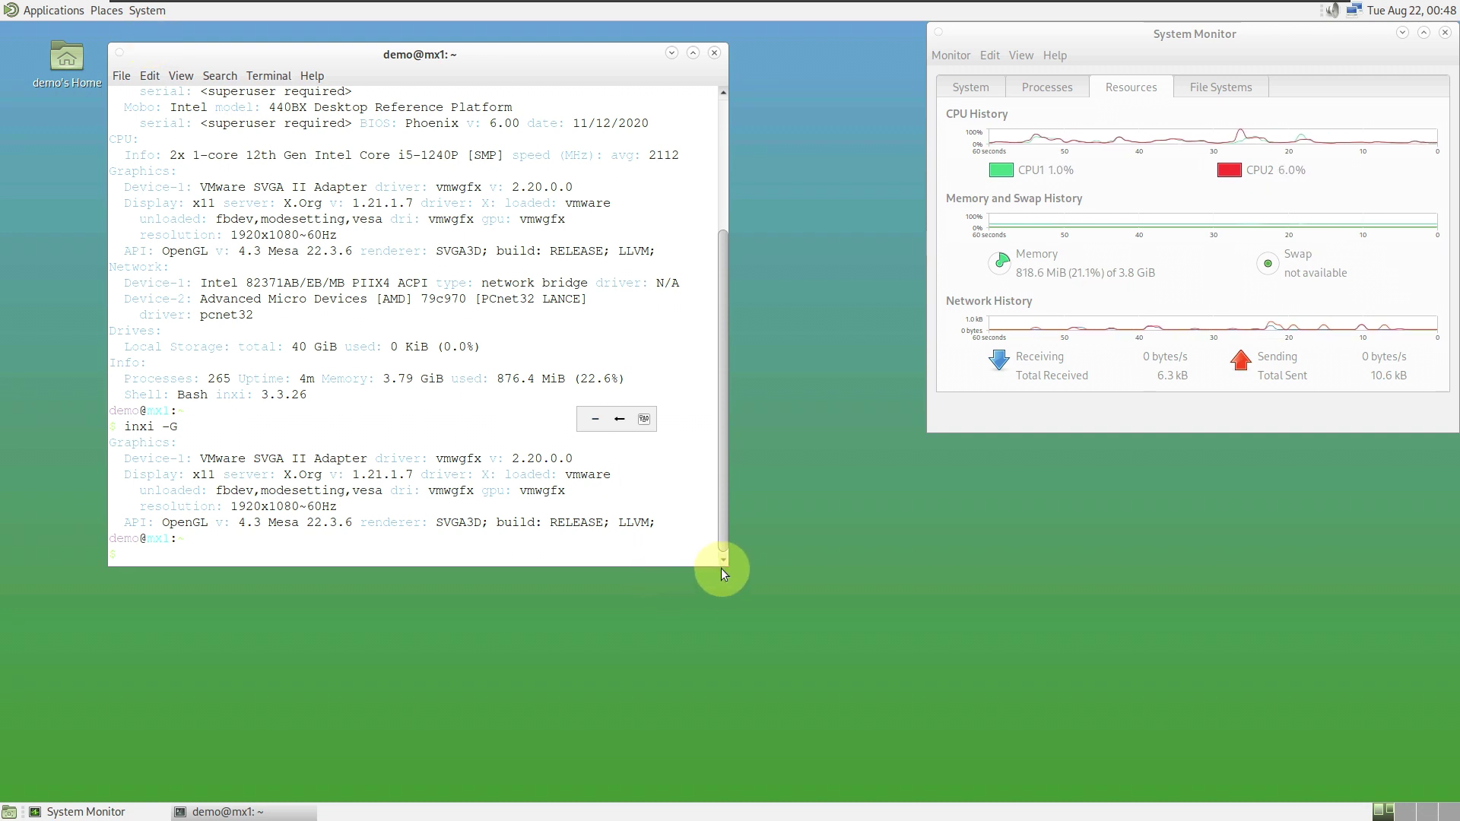
drag(724, 566, 896, 741)
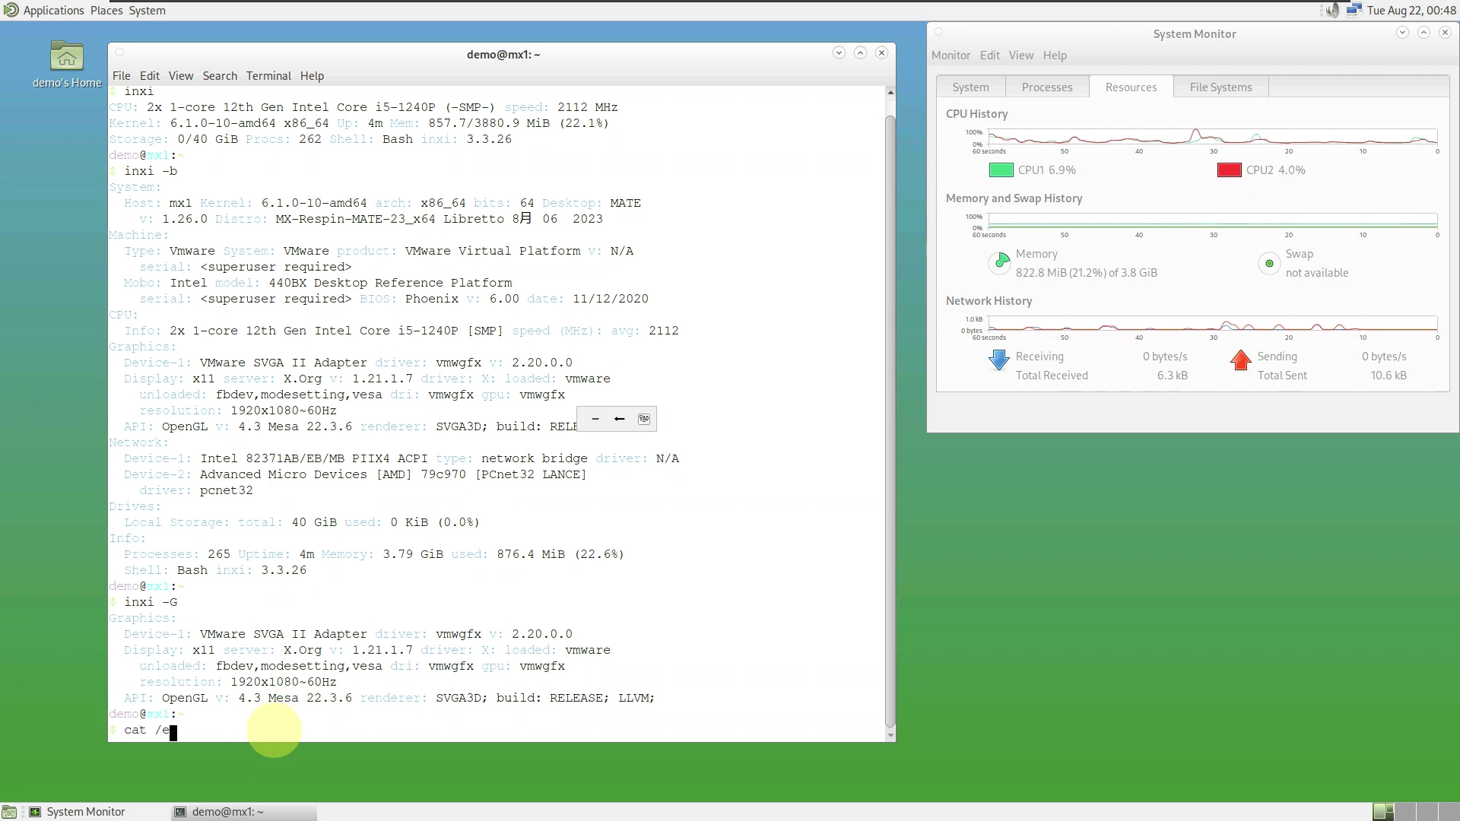
- Display the /etc/issue welcome text and run the full inxi -sv8 report
text(sue)
key(Return)
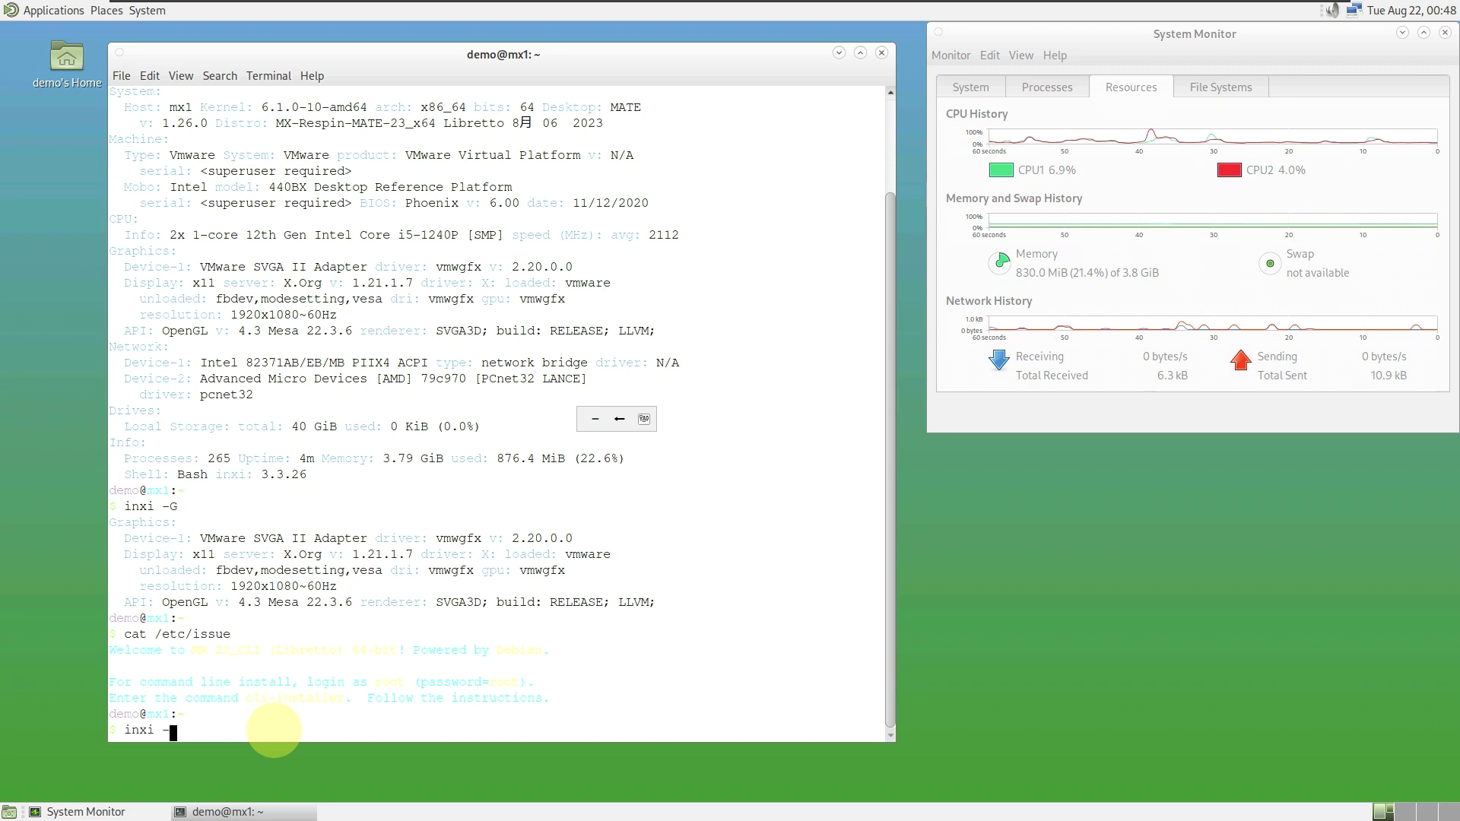
text(inxi -sv8)
key(Return)
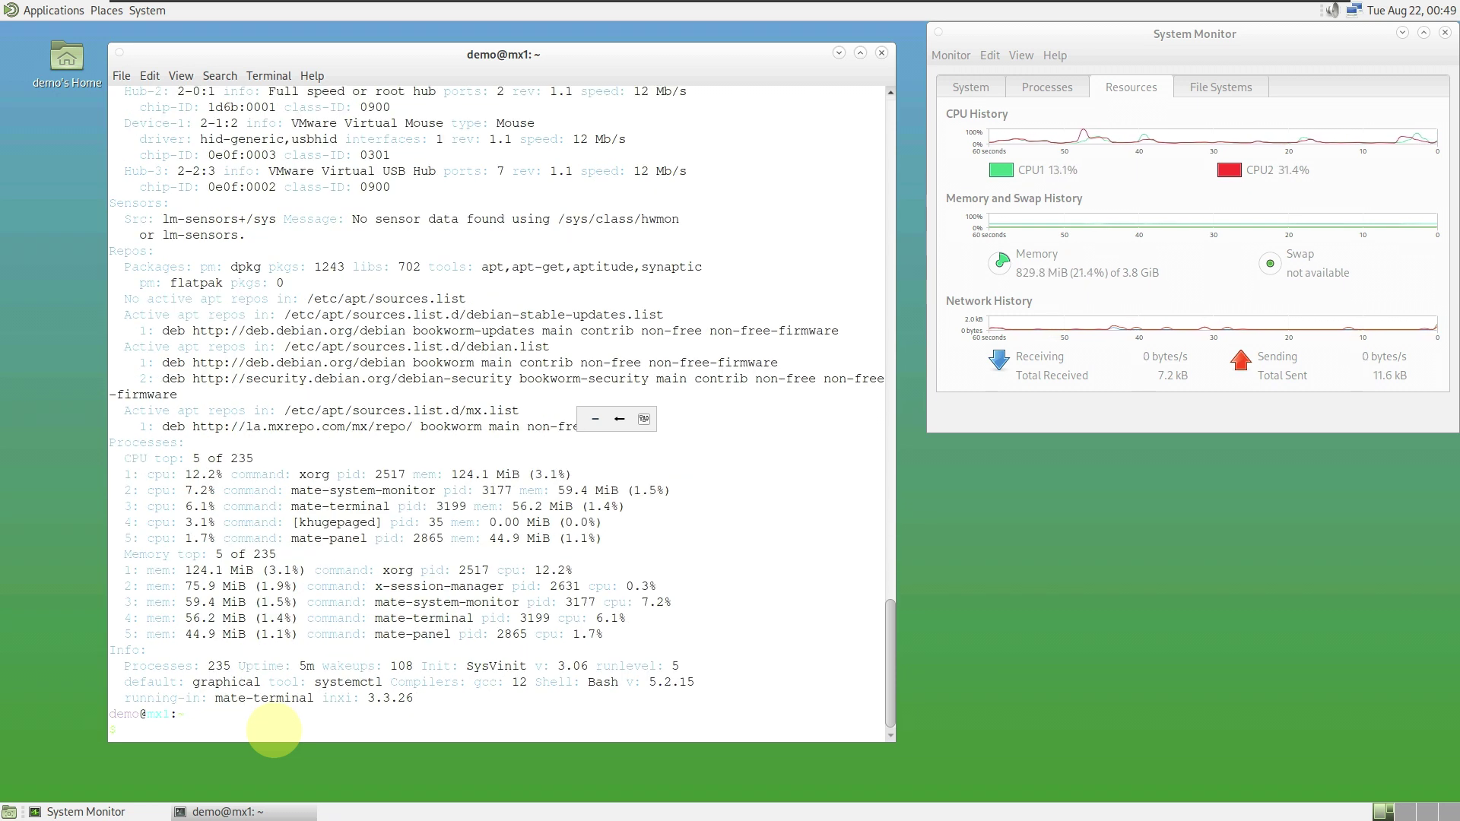
- Try neofetch and htop, both not found, then exit to close the terminal
text(ofet)
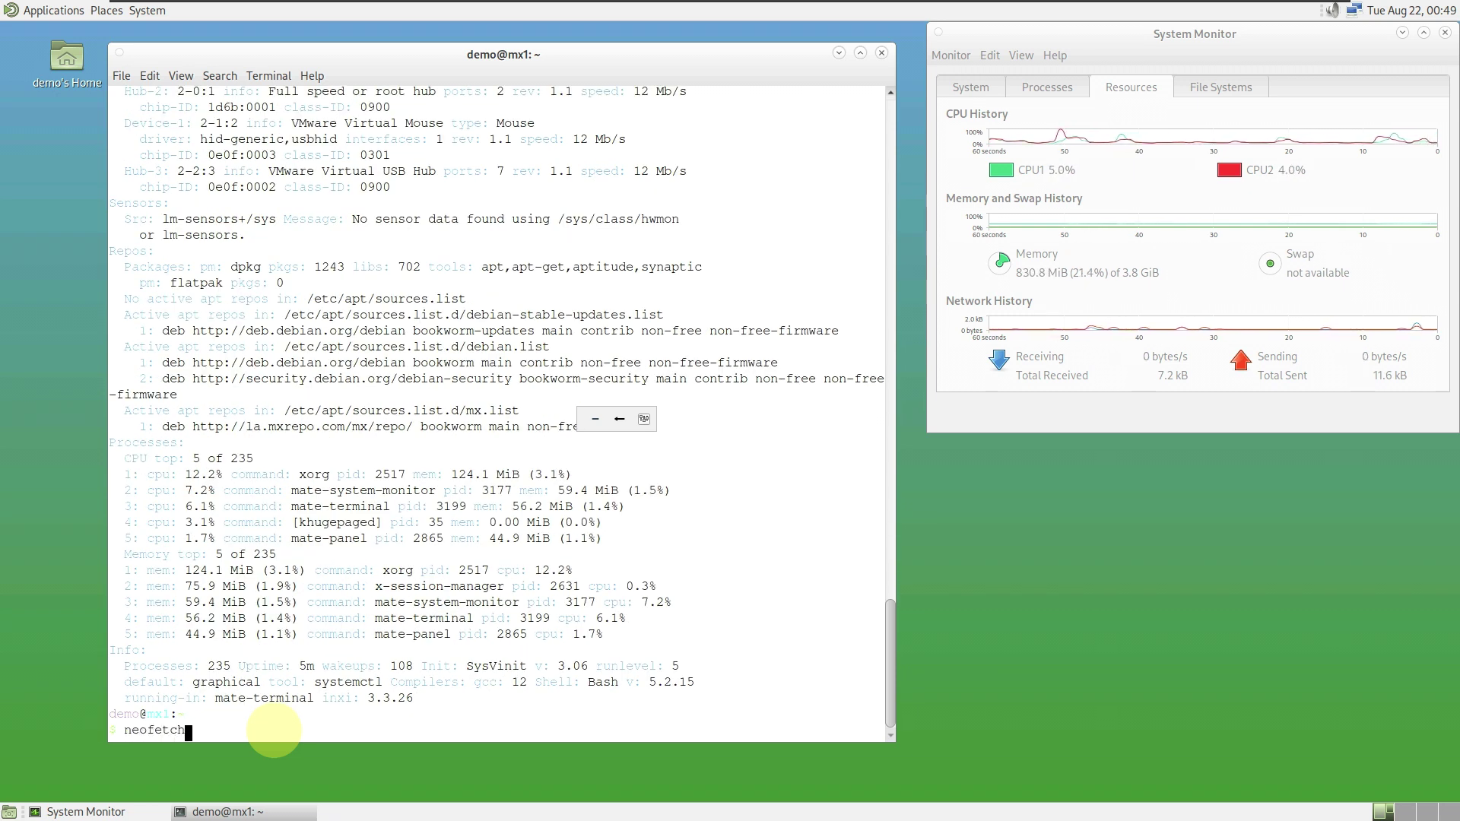
text(ch)
key(Return)
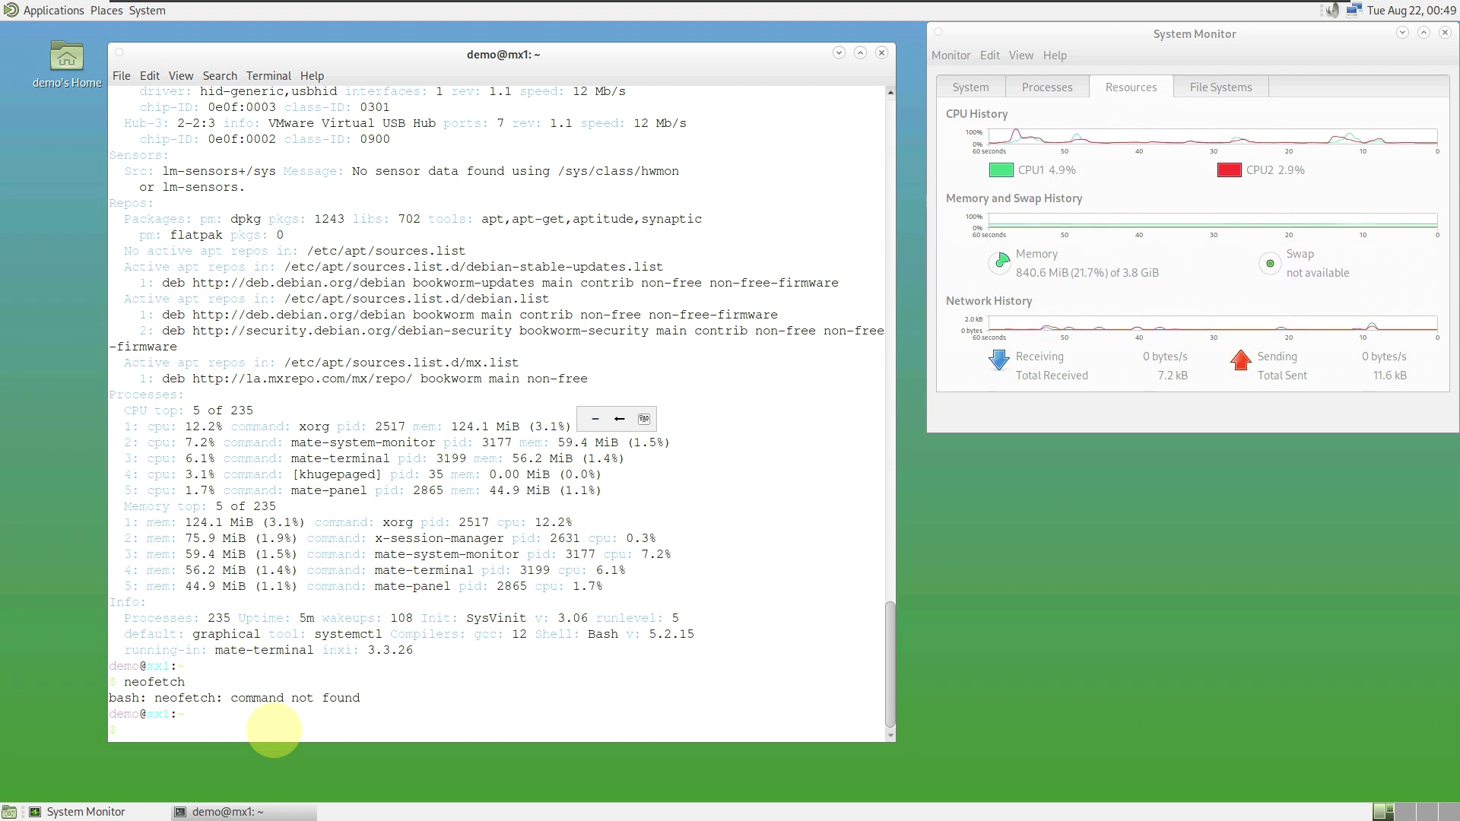
text(htop)
key(Return)
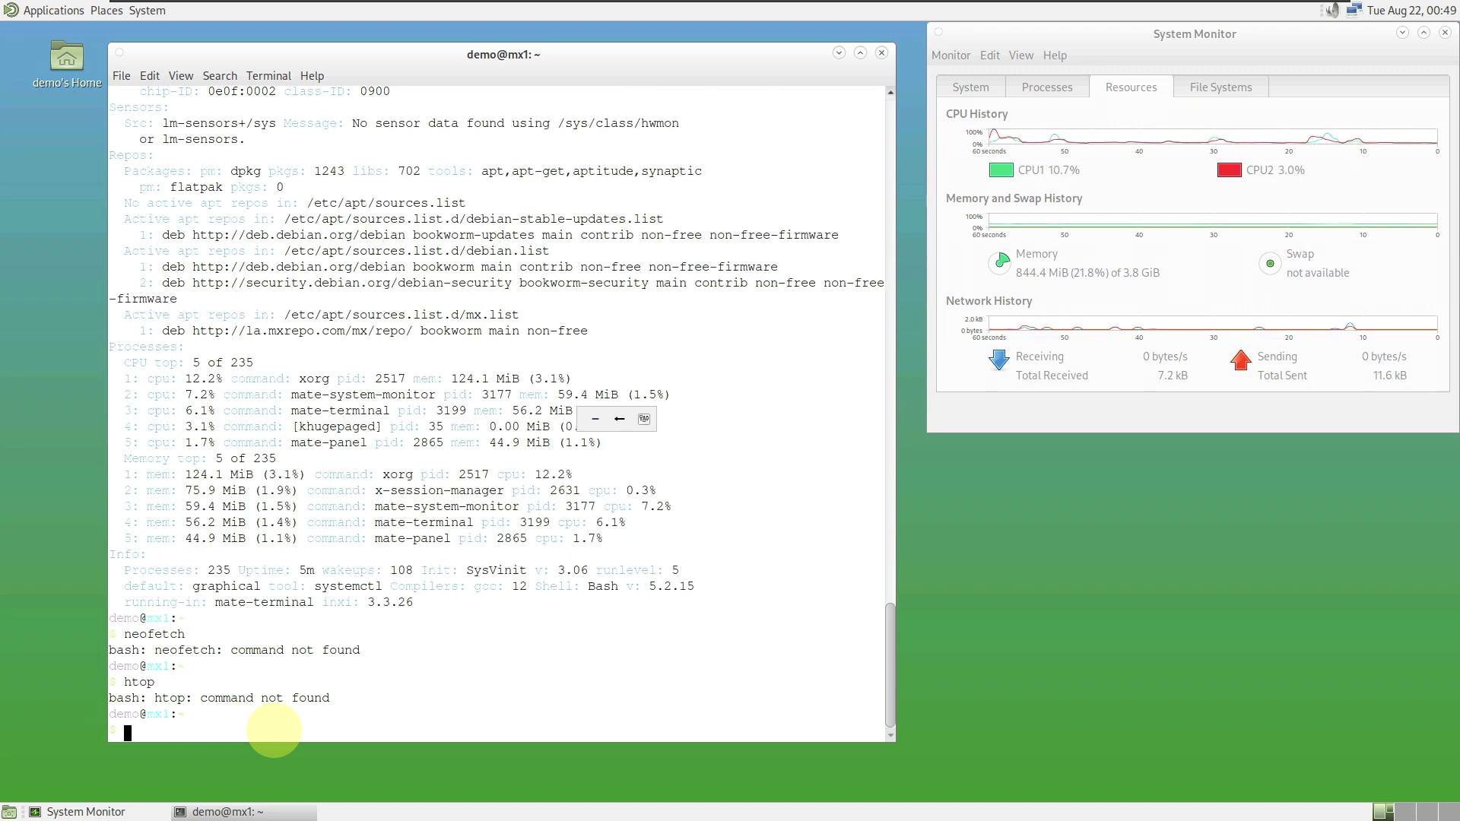
text(ex)
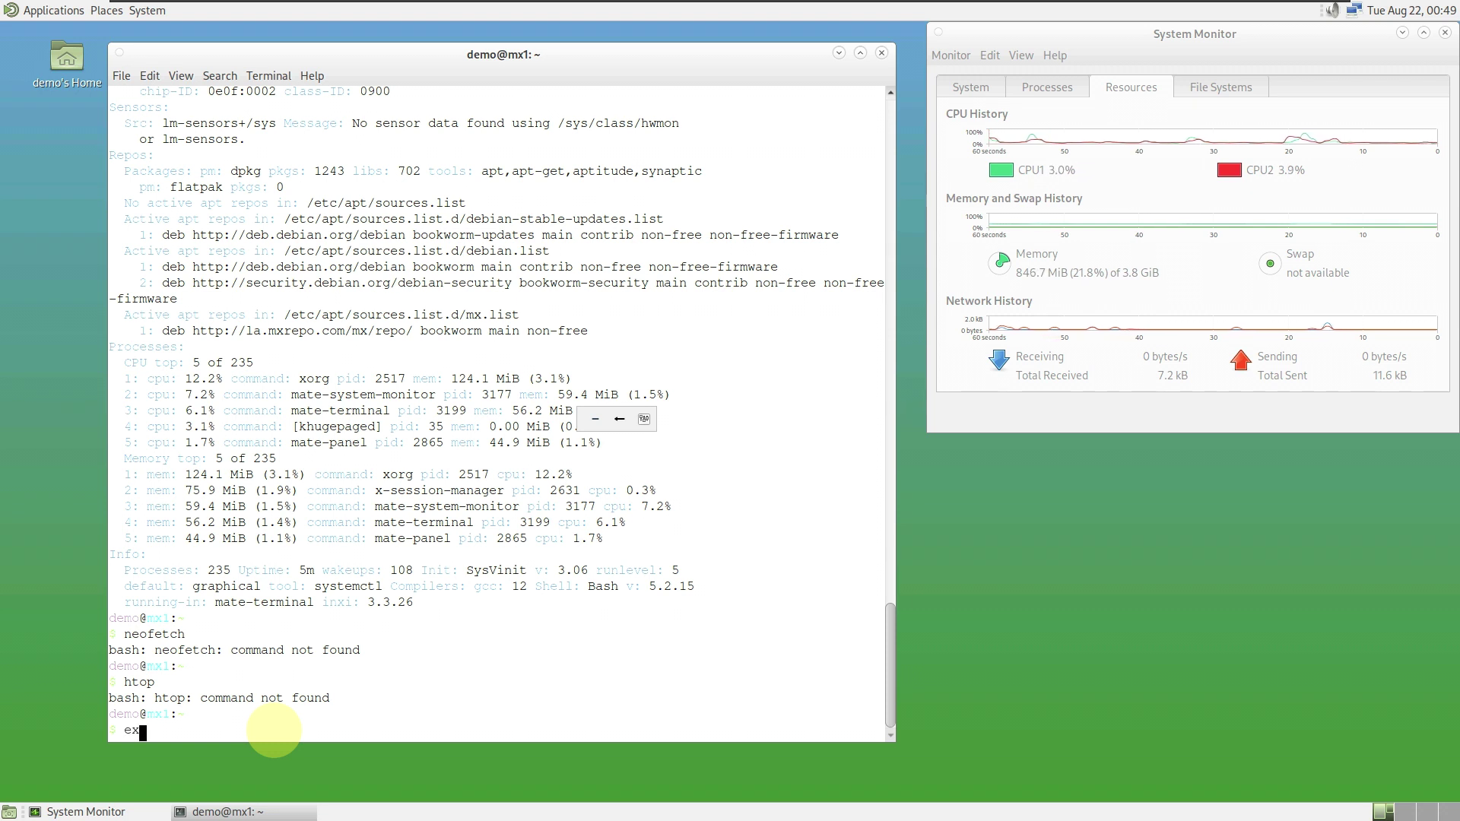
text(it)
key(Return)
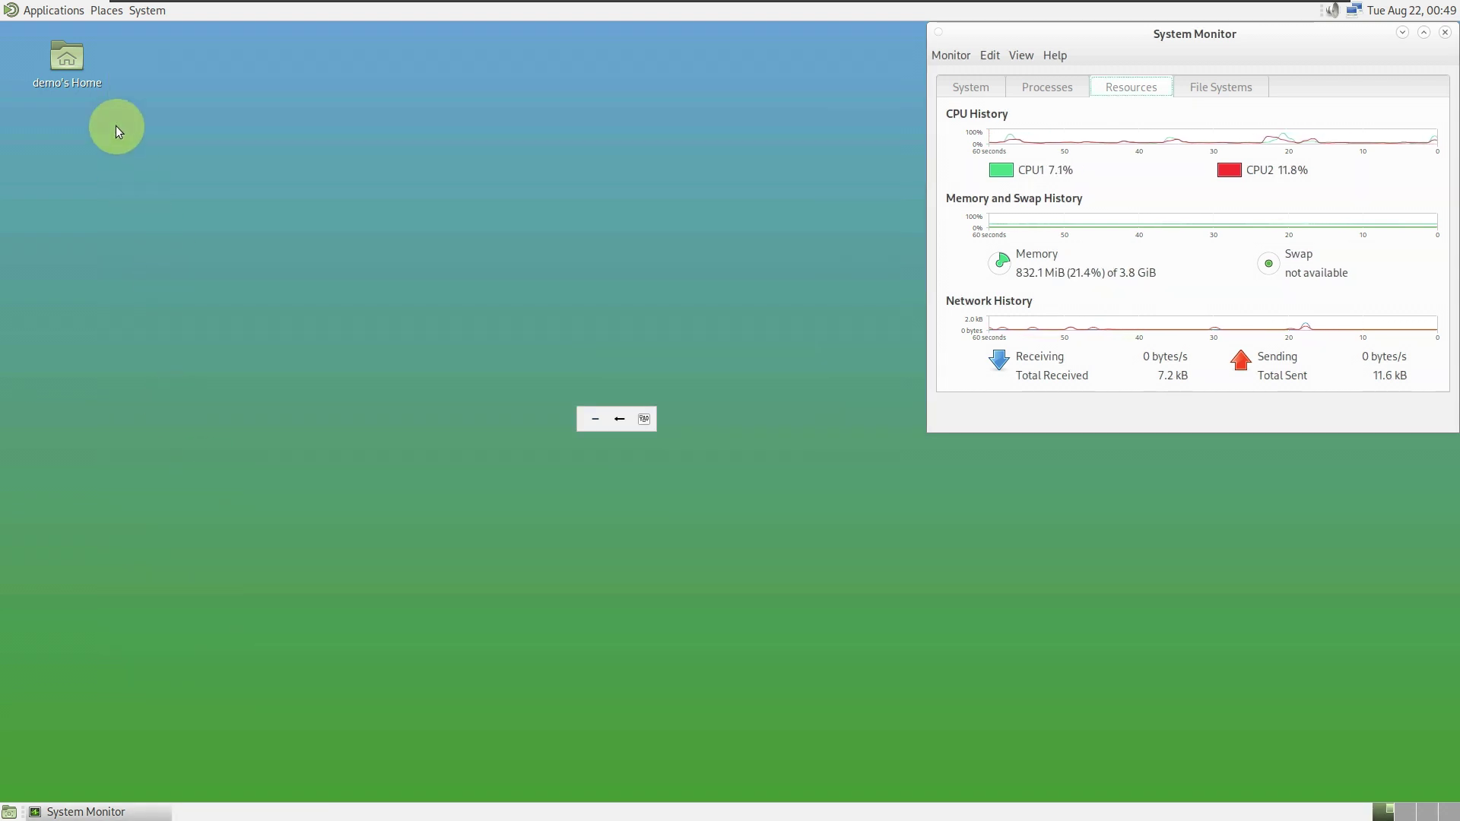
- Launch Engrampa Archive Manager, Leafpad and Pluma from the Applications menu
click(48, 10)
mouse_move(62, 44)
click(279, 39)
click(53, 10)
mouse_move(129, 34)
click(187, 56)
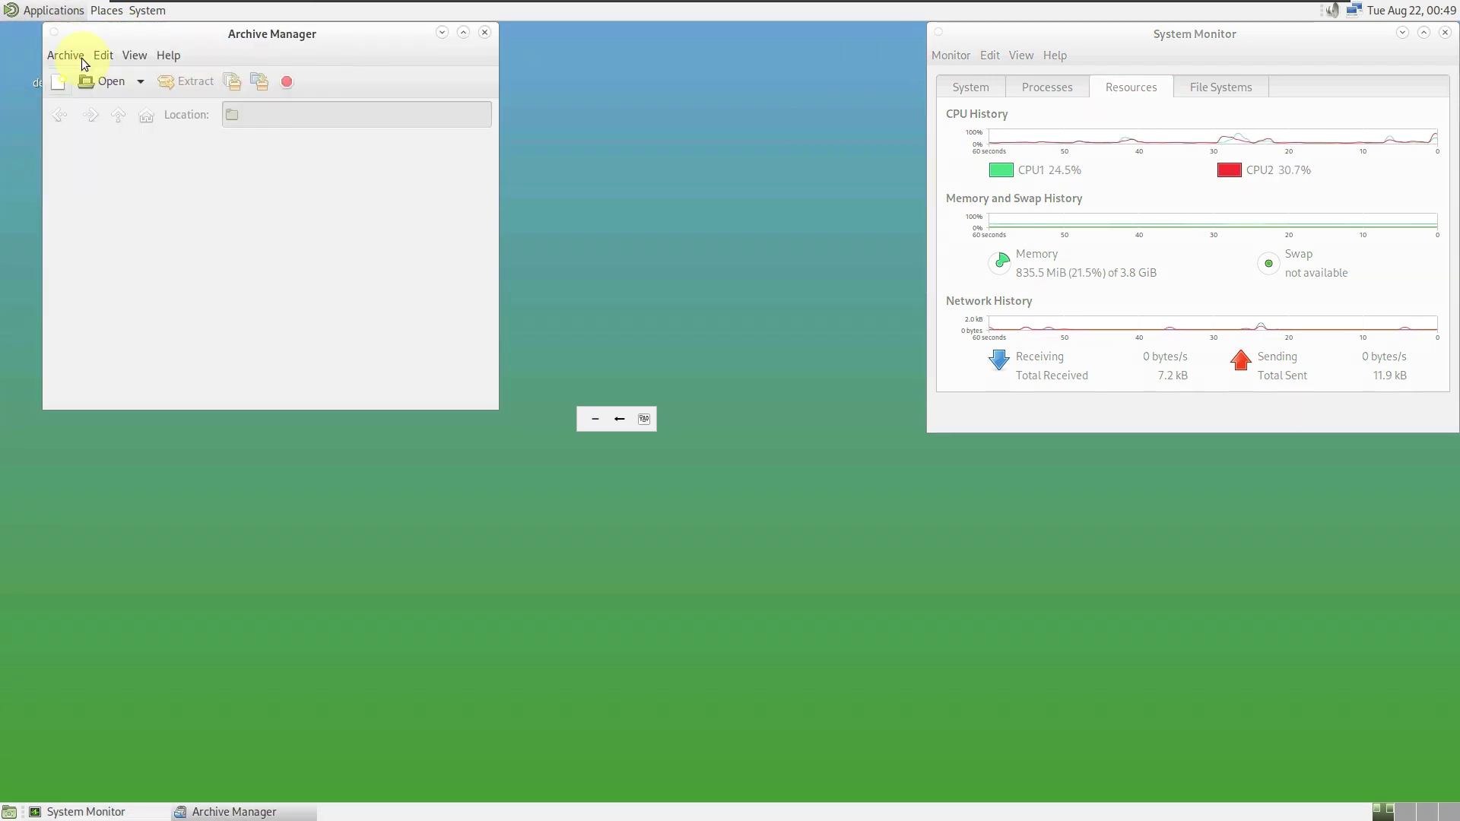
click(53, 10)
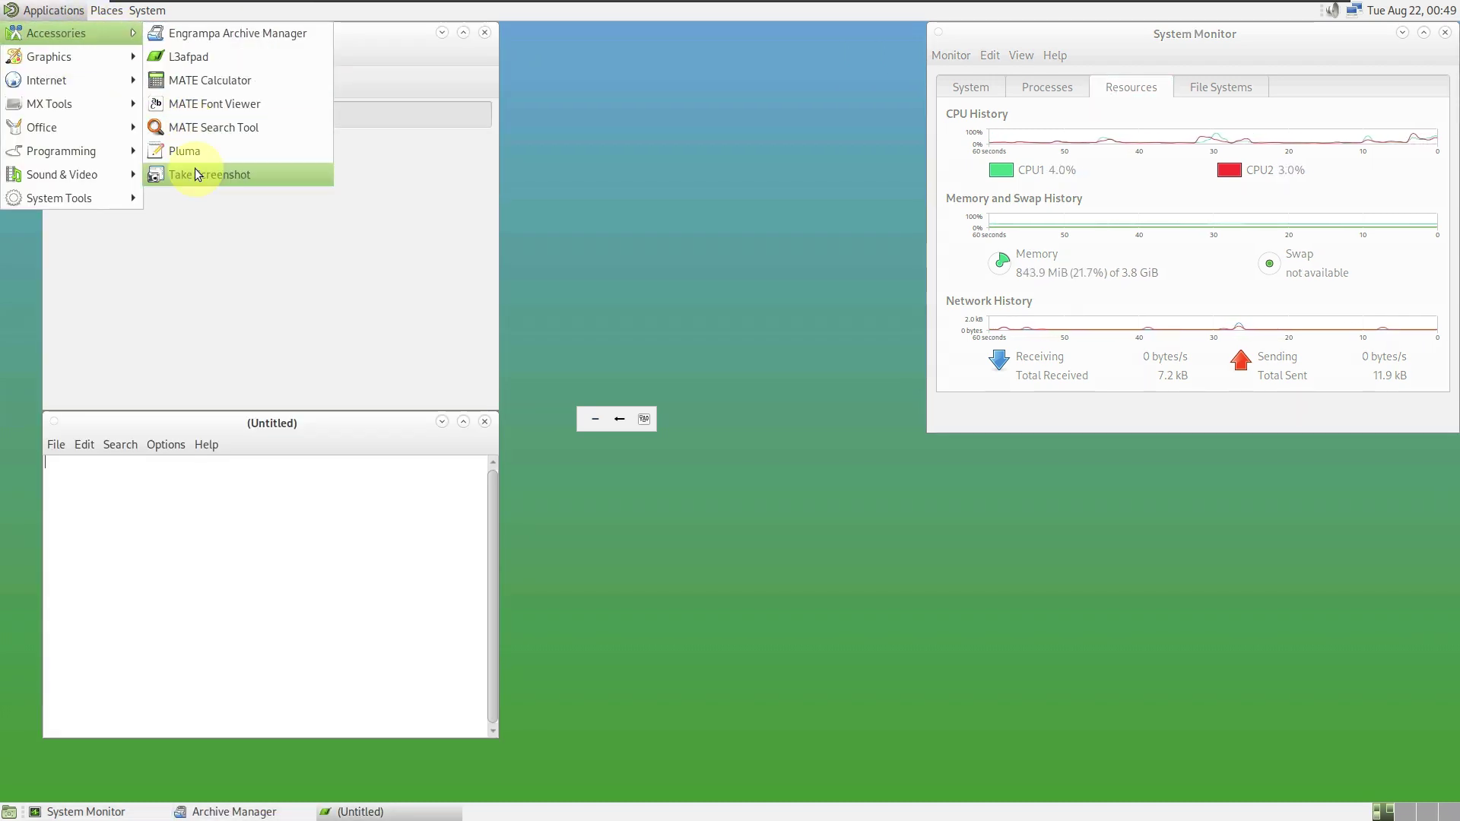
click(193, 154)
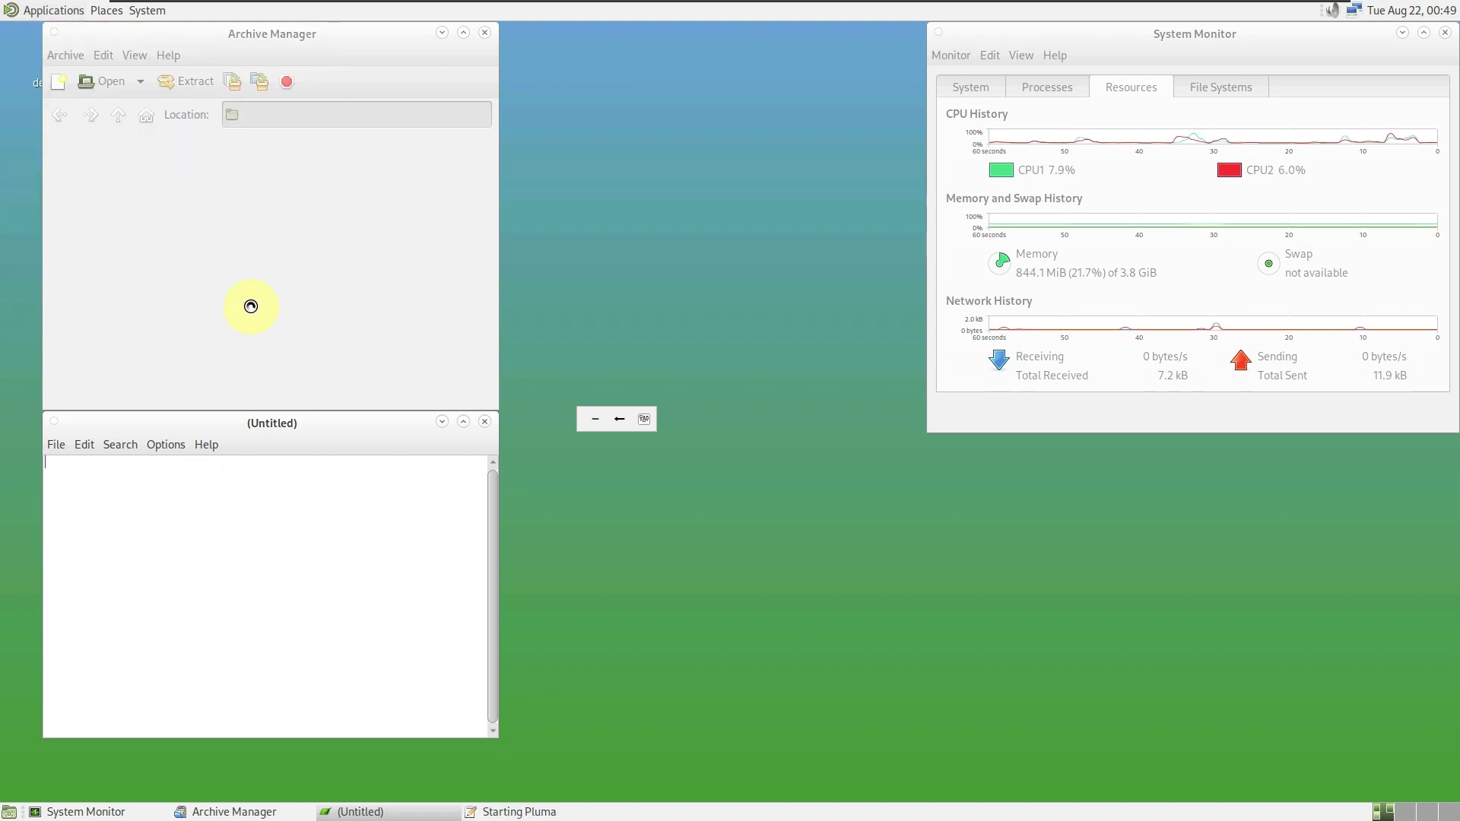
- Launch Eye of MATE Image Viewer, Sylpheed mail and MX Tweak
click(54, 10)
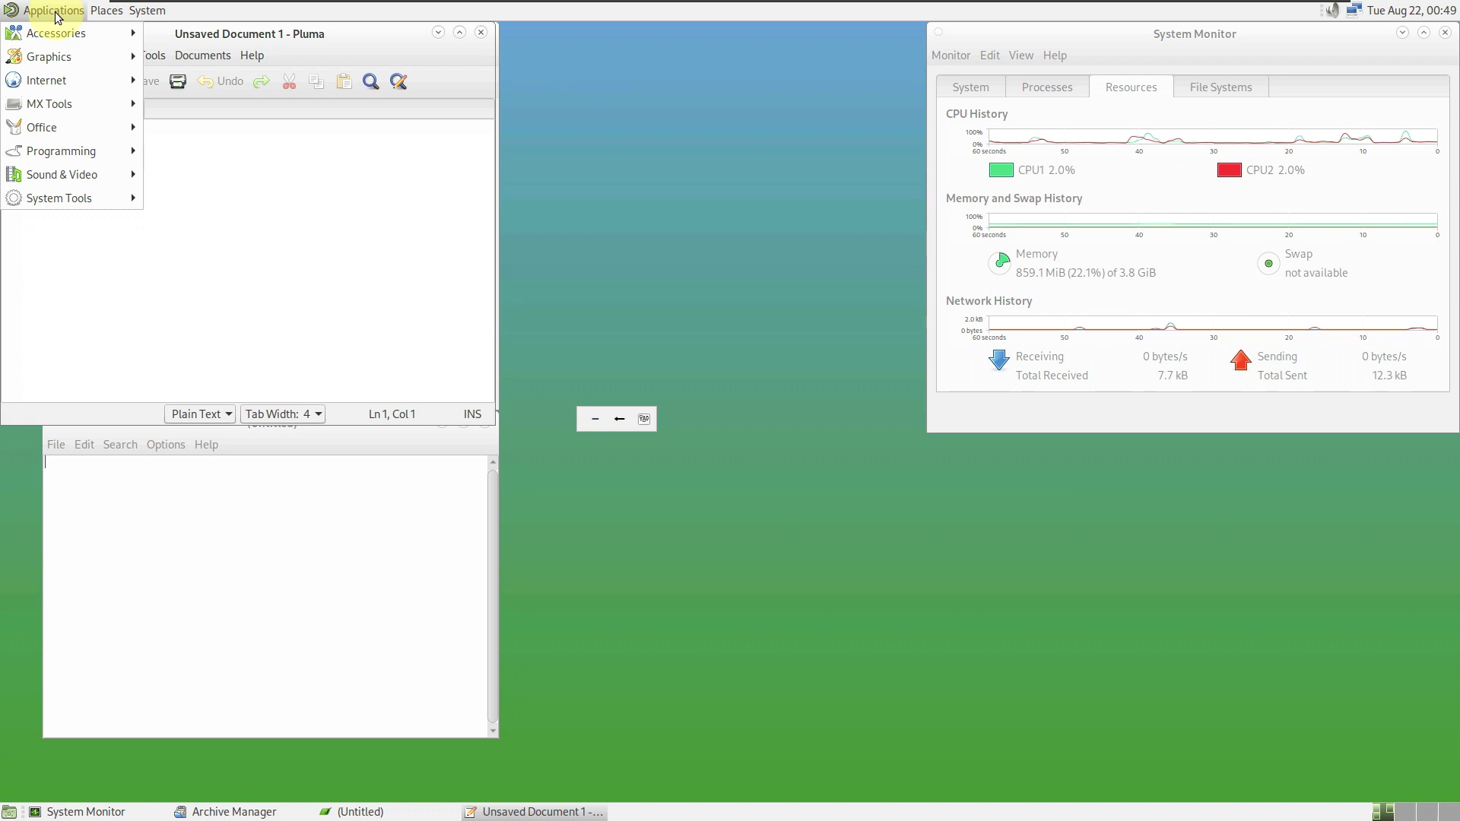
mouse_move(62, 52)
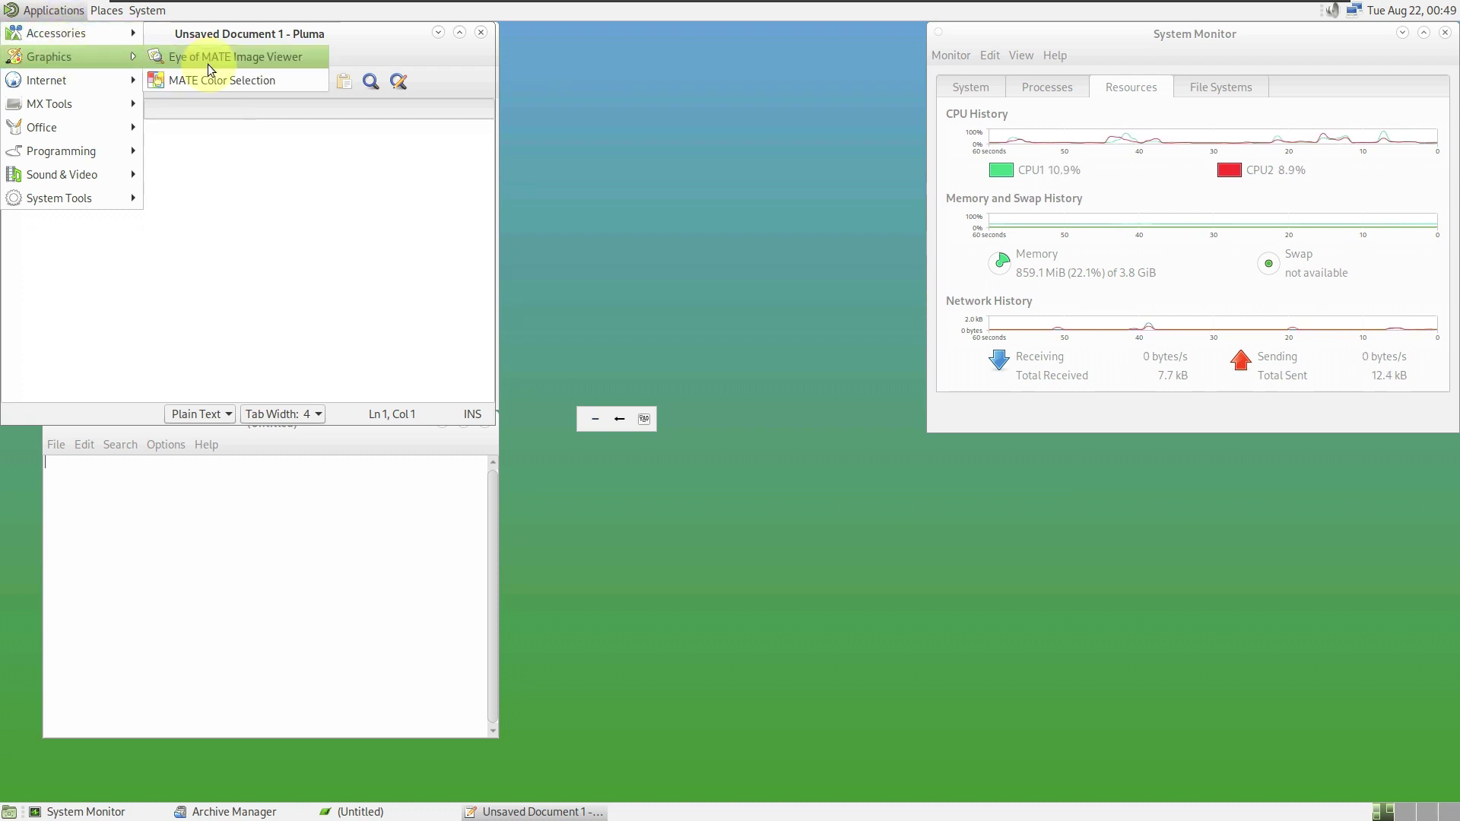
click(224, 59)
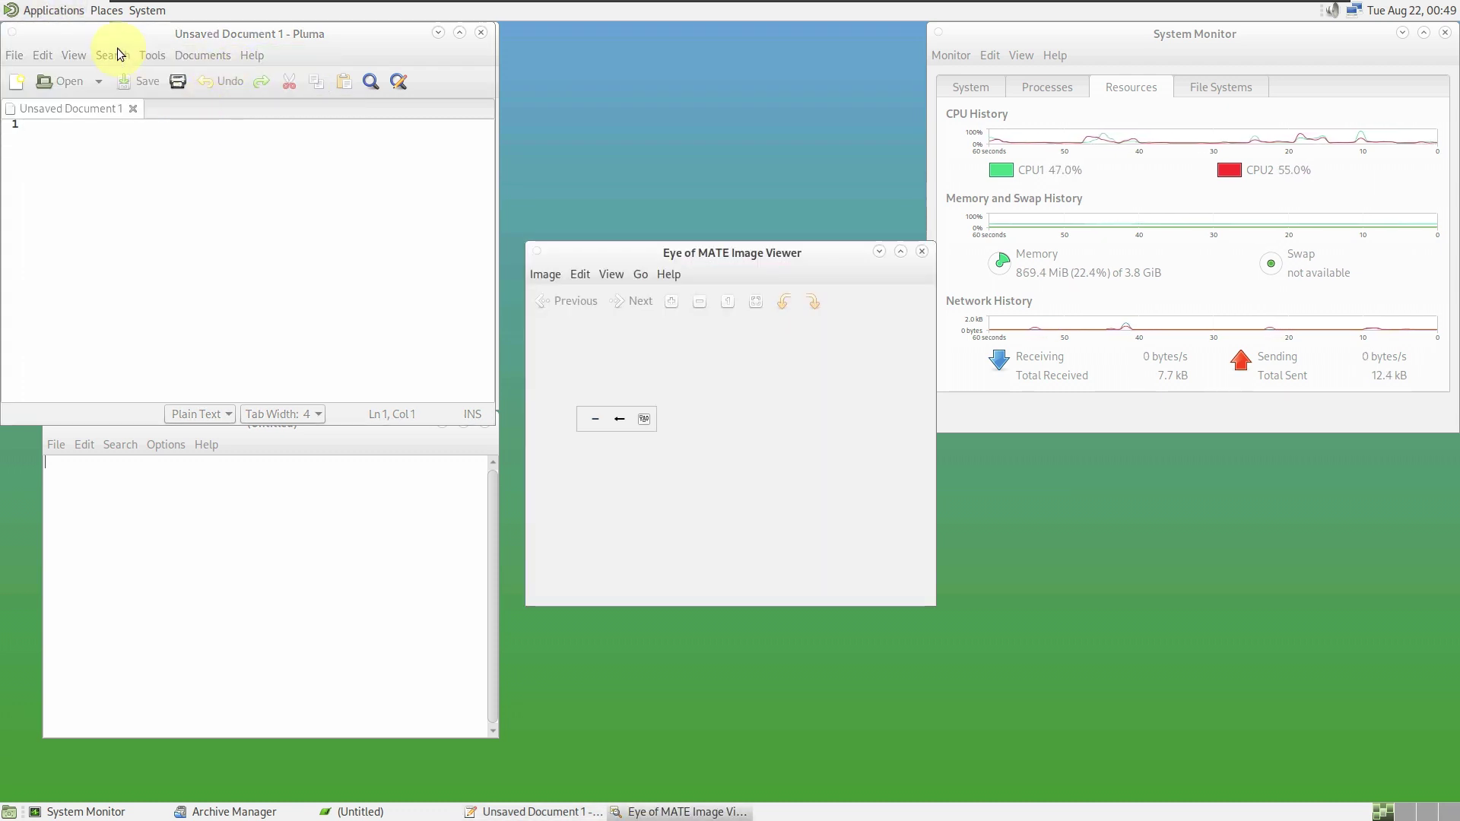
click(53, 10)
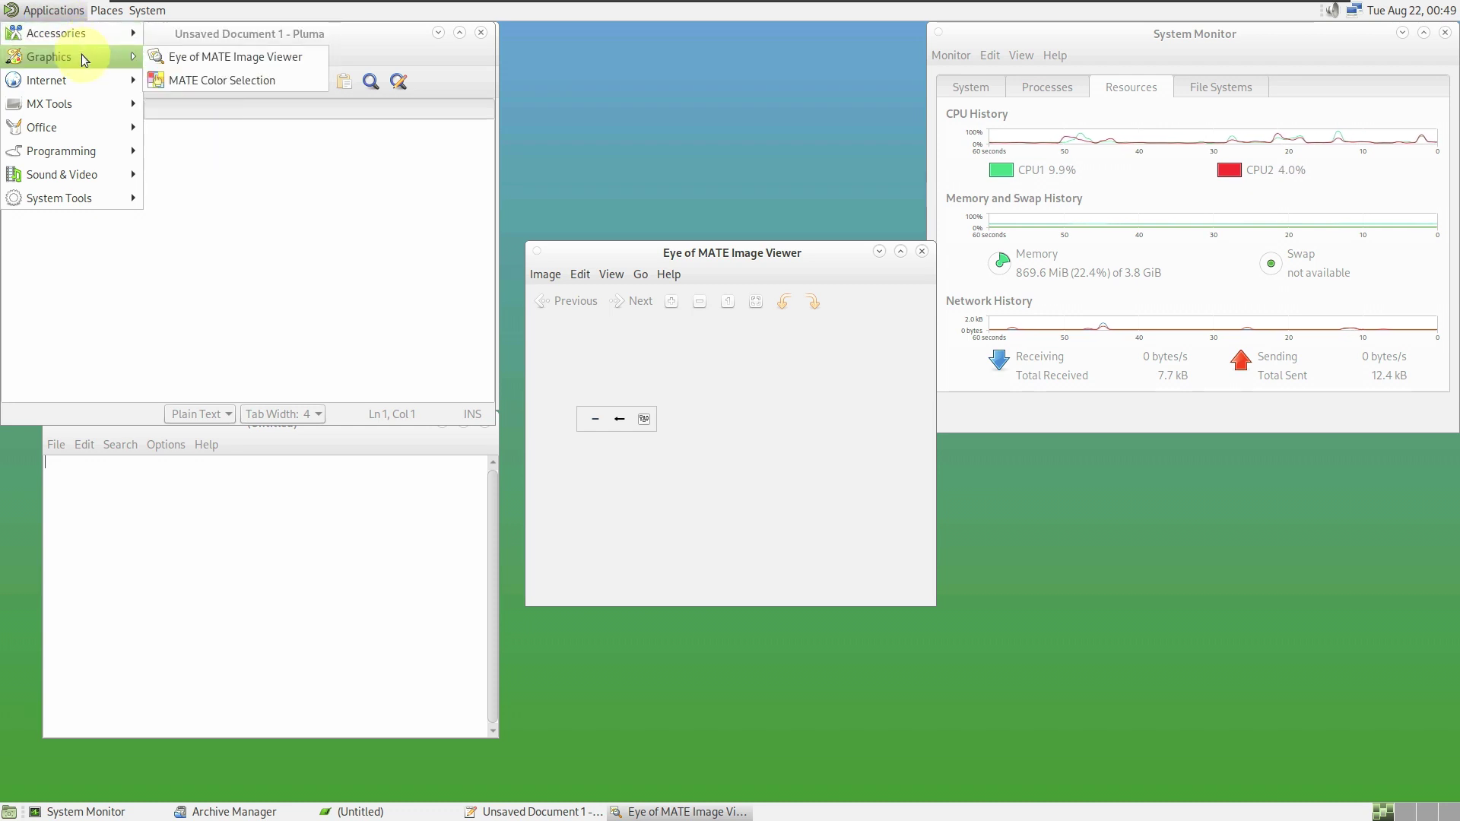
mouse_move(88, 84)
click(190, 104)
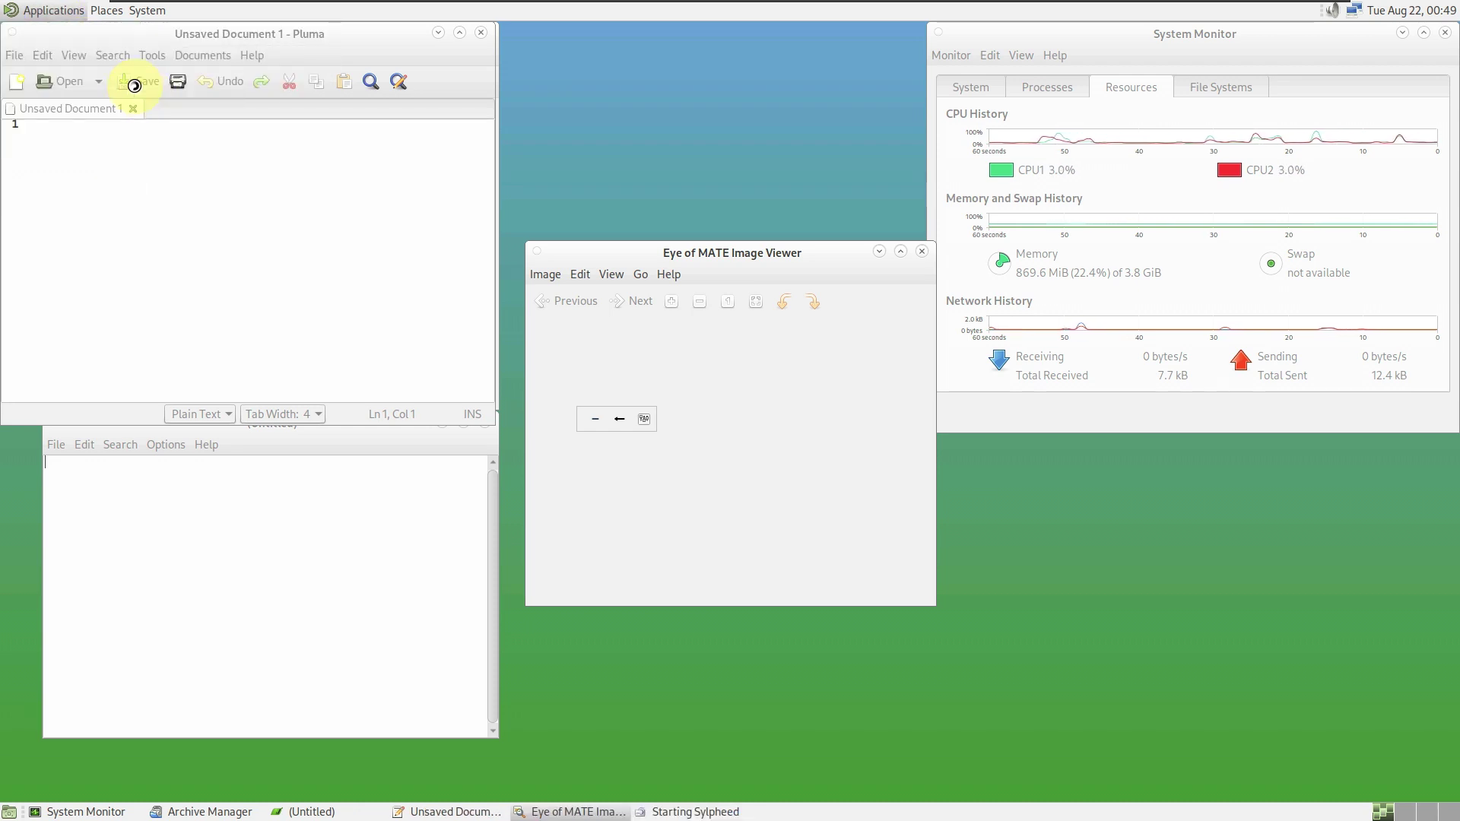
click(42, 15)
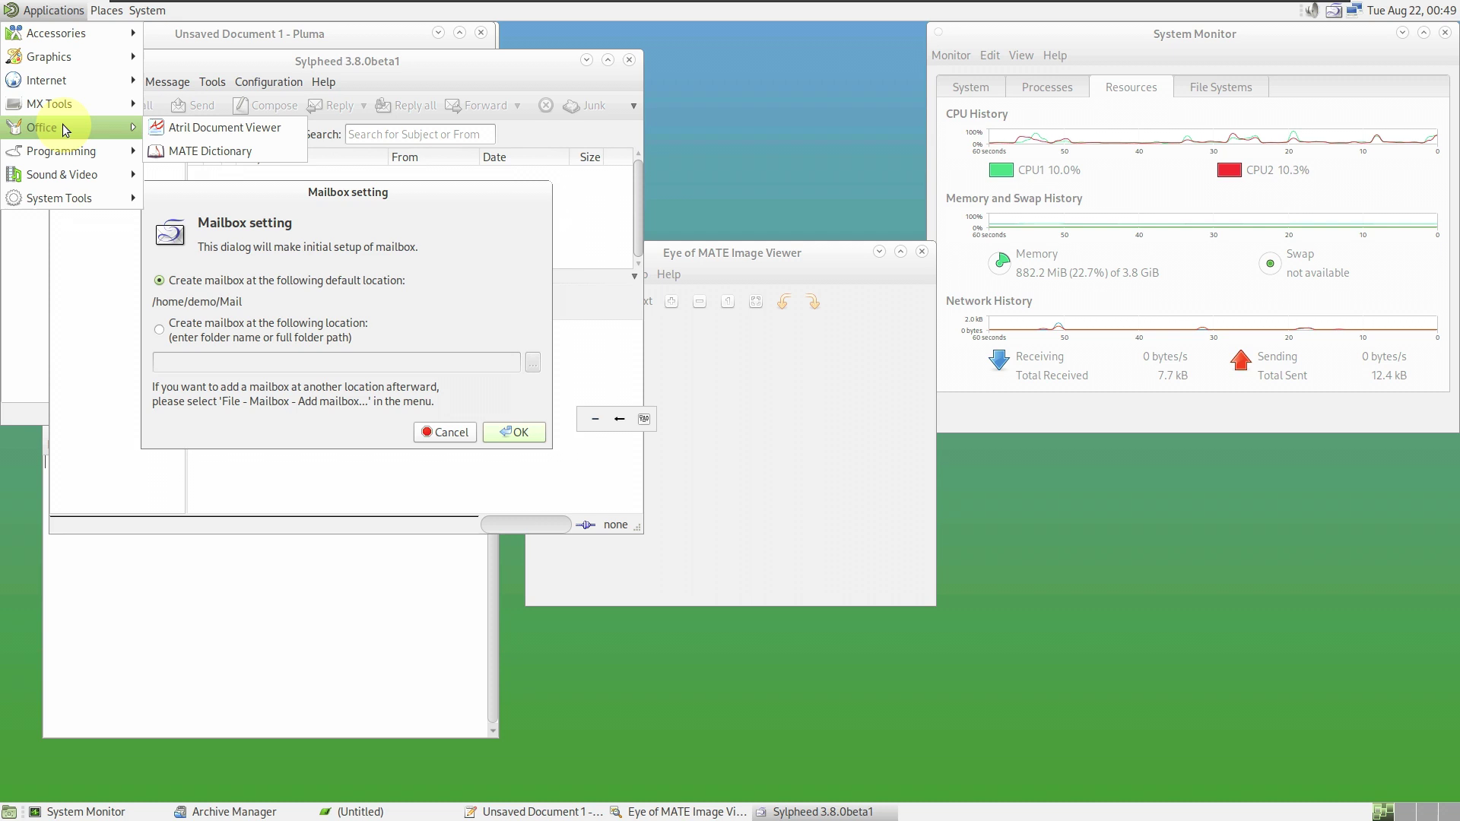
mouse_move(64, 103)
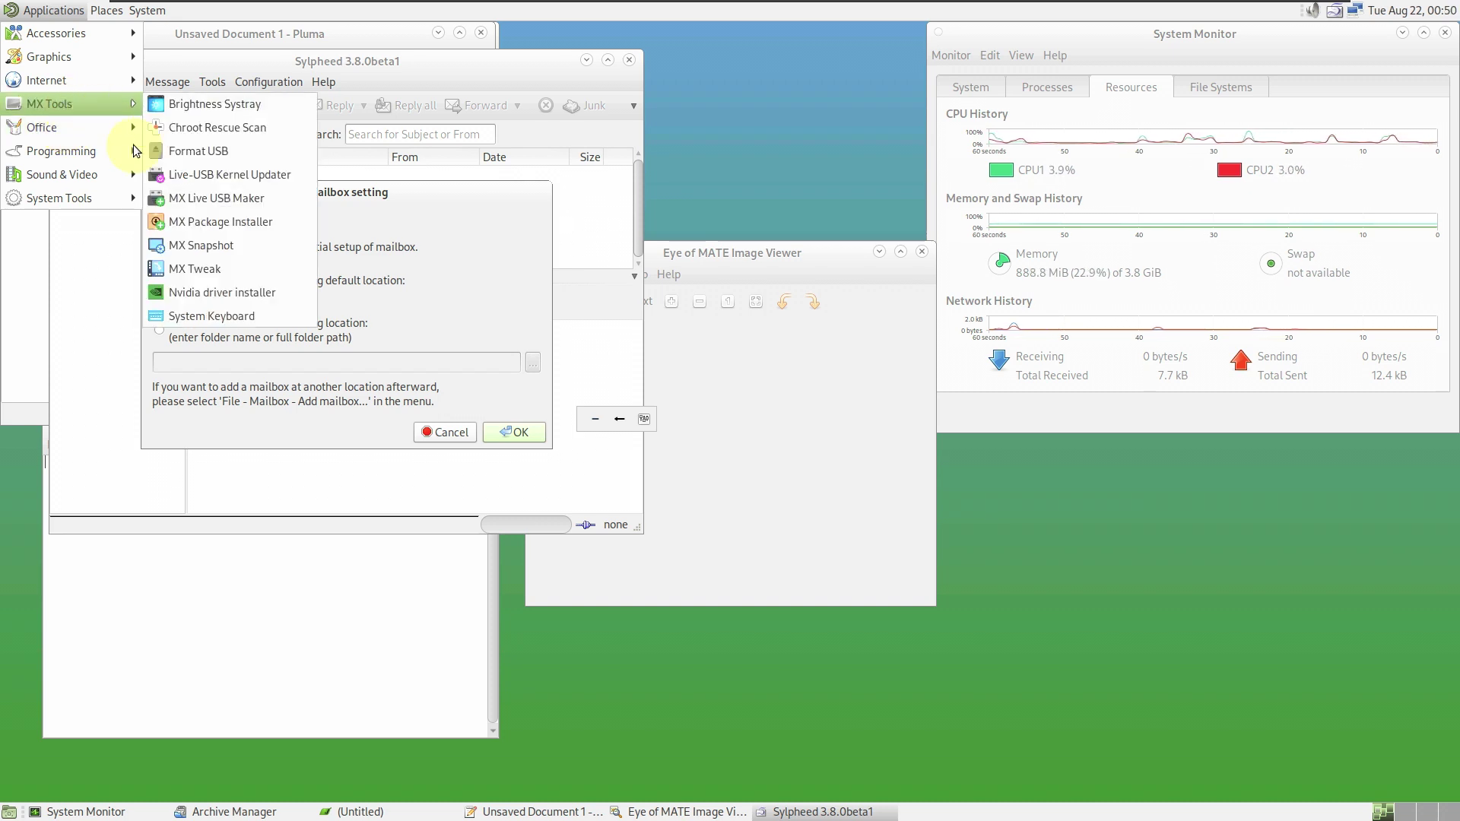
click(180, 257)
- Start MX Package Installer from the MX Tools submenu
click(45, 10)
mouse_move(74, 76)
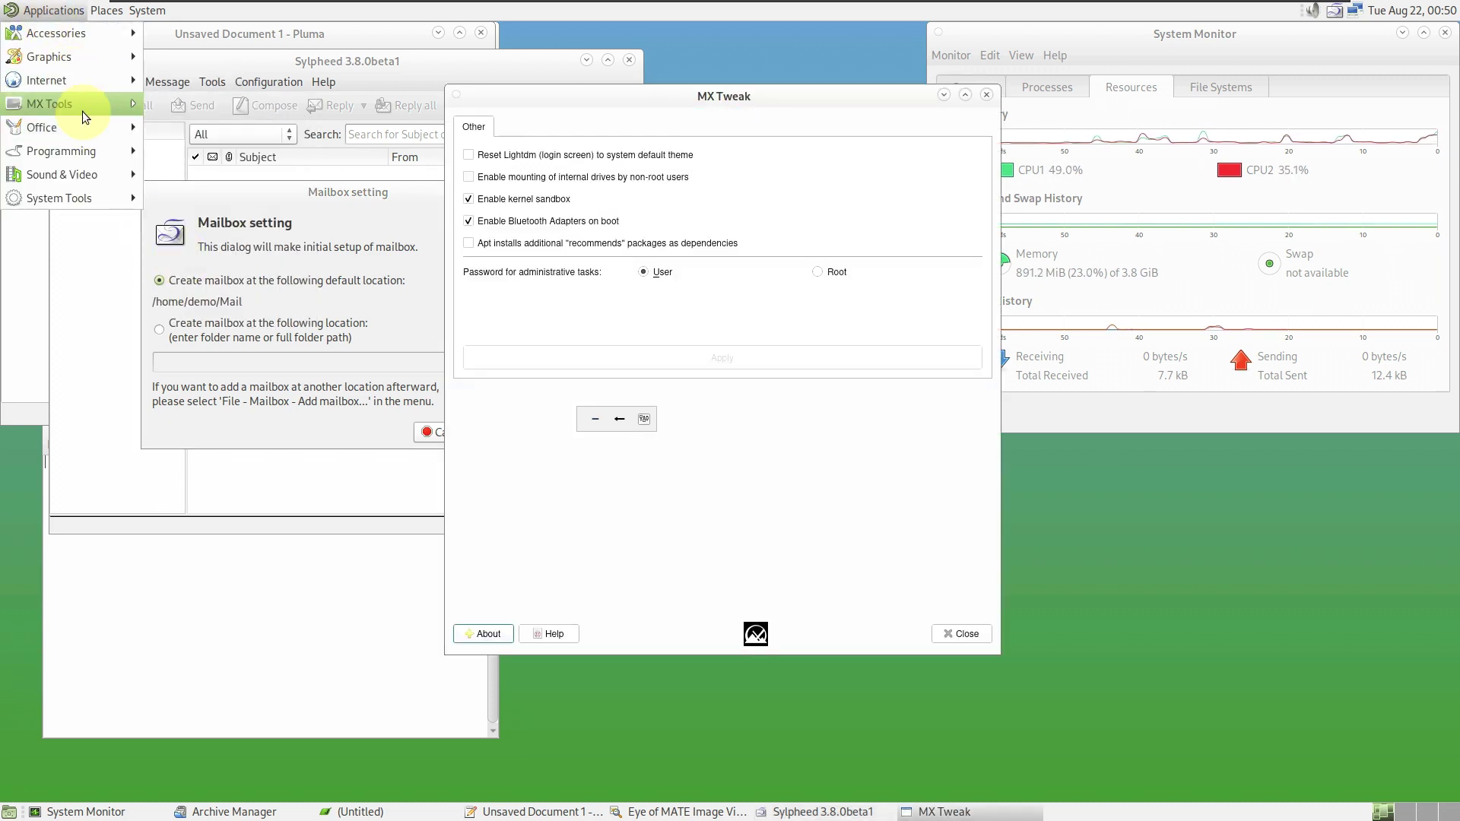
mouse_move(82, 111)
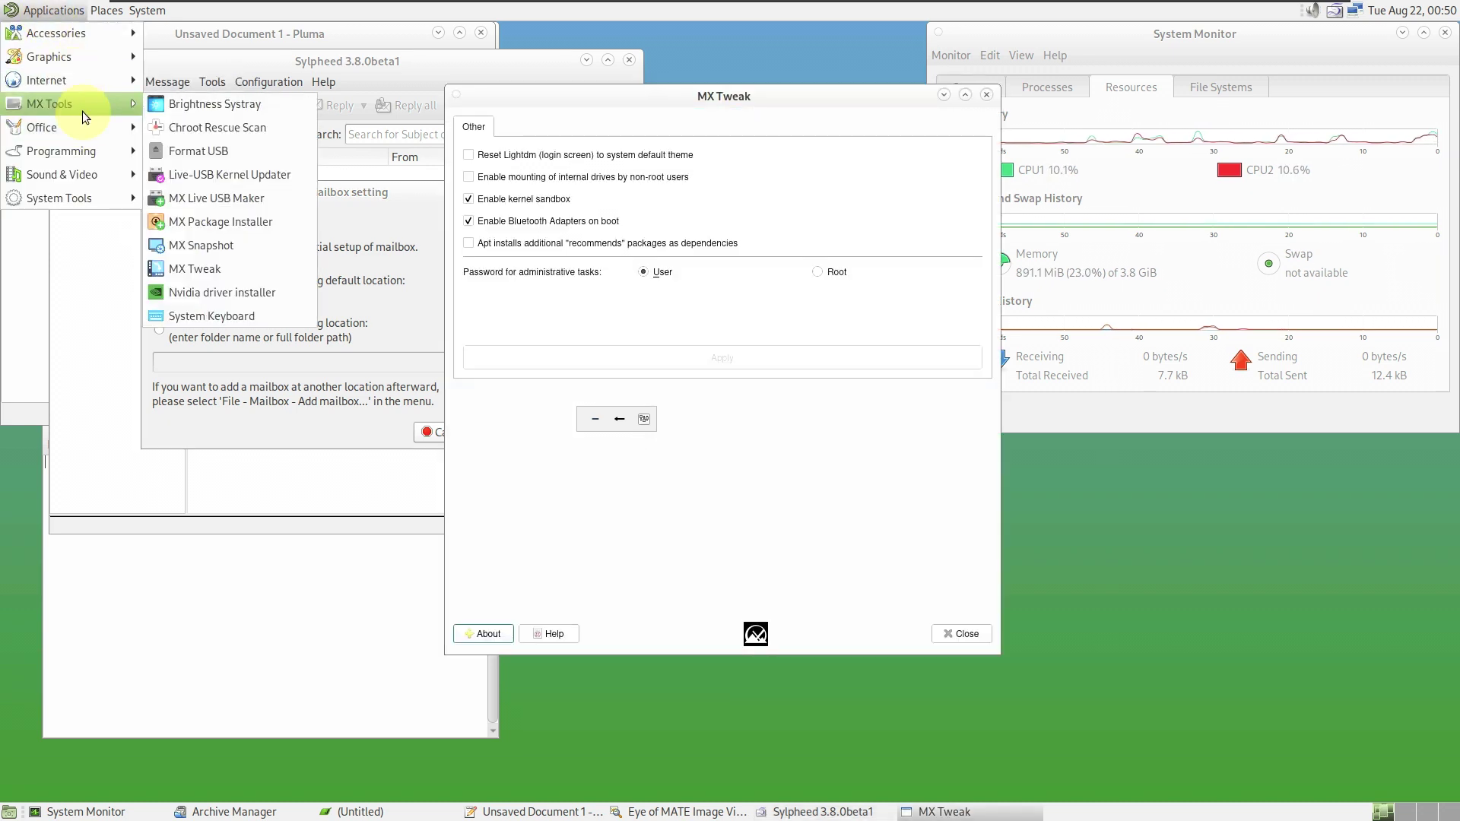
click(209, 222)
- Launch the Geany code editor from the Applications menu
click(55, 10)
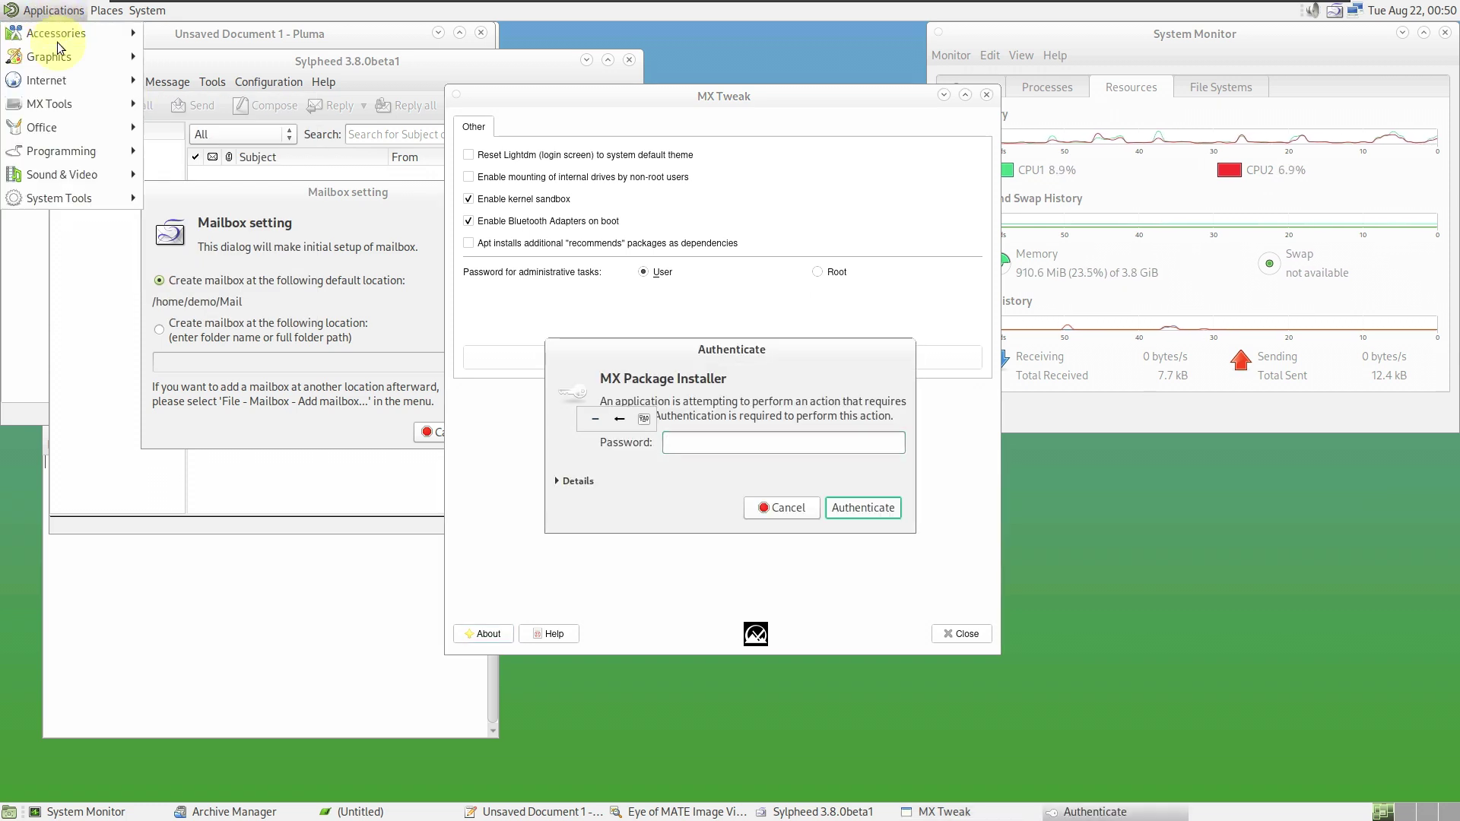
mouse_move(71, 120)
mouse_move(80, 149)
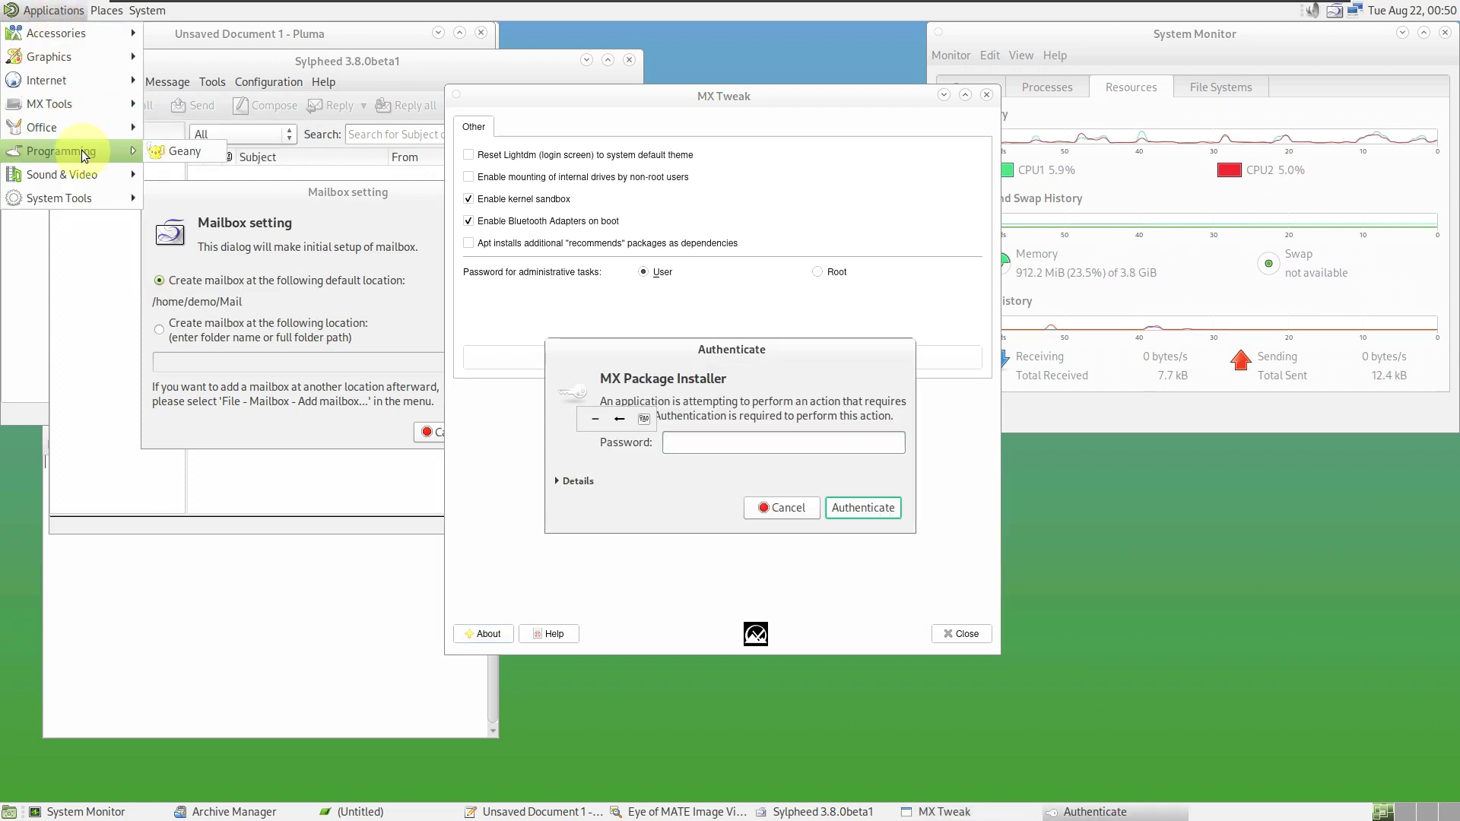
click(166, 149)
- Browse the Sound & Video and System Tools submenus and launch Caja on the home folder
click(11, 13)
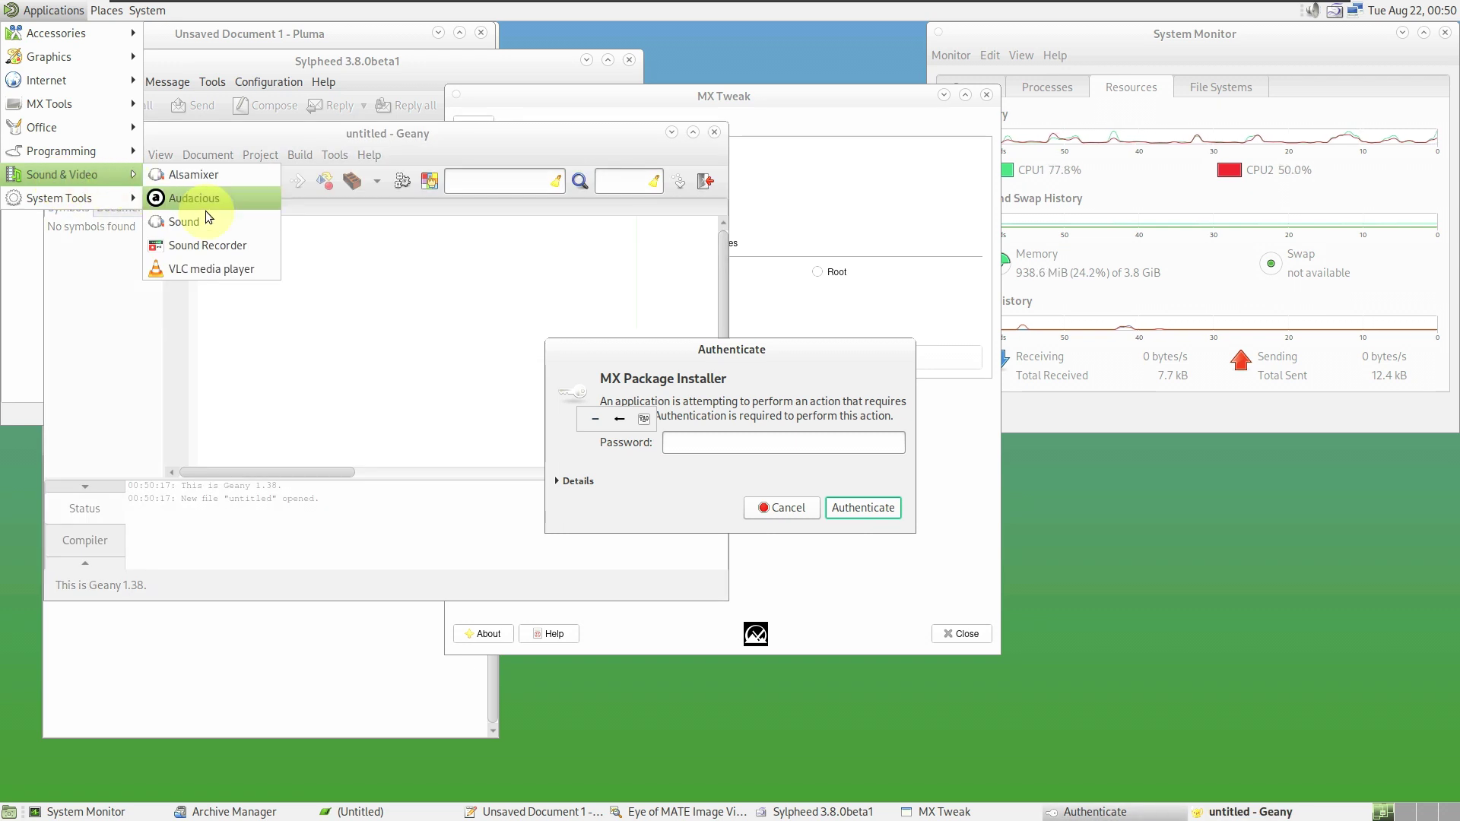
click(64, 52)
click(54, 10)
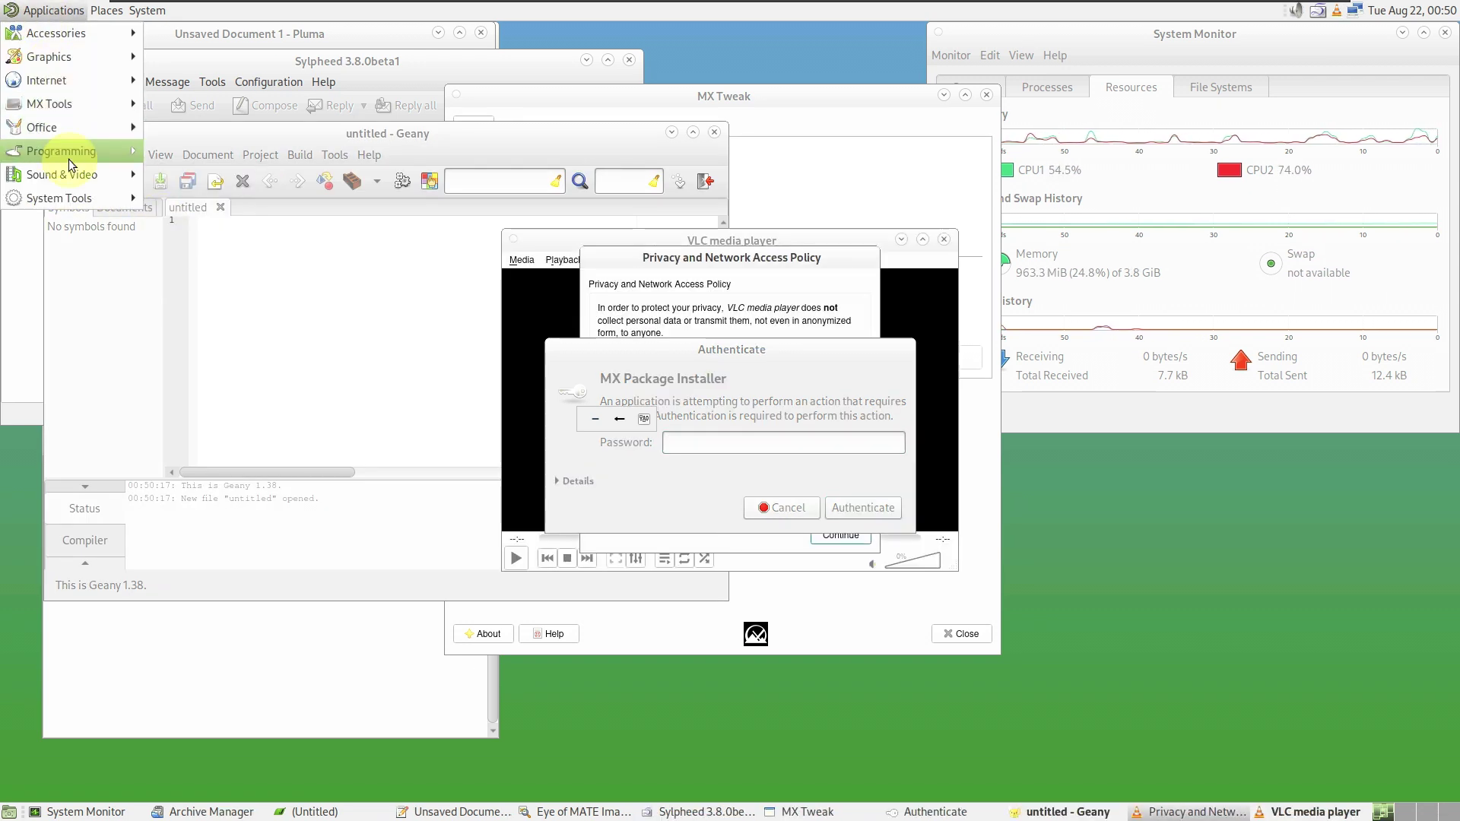
mouse_move(85, 174)
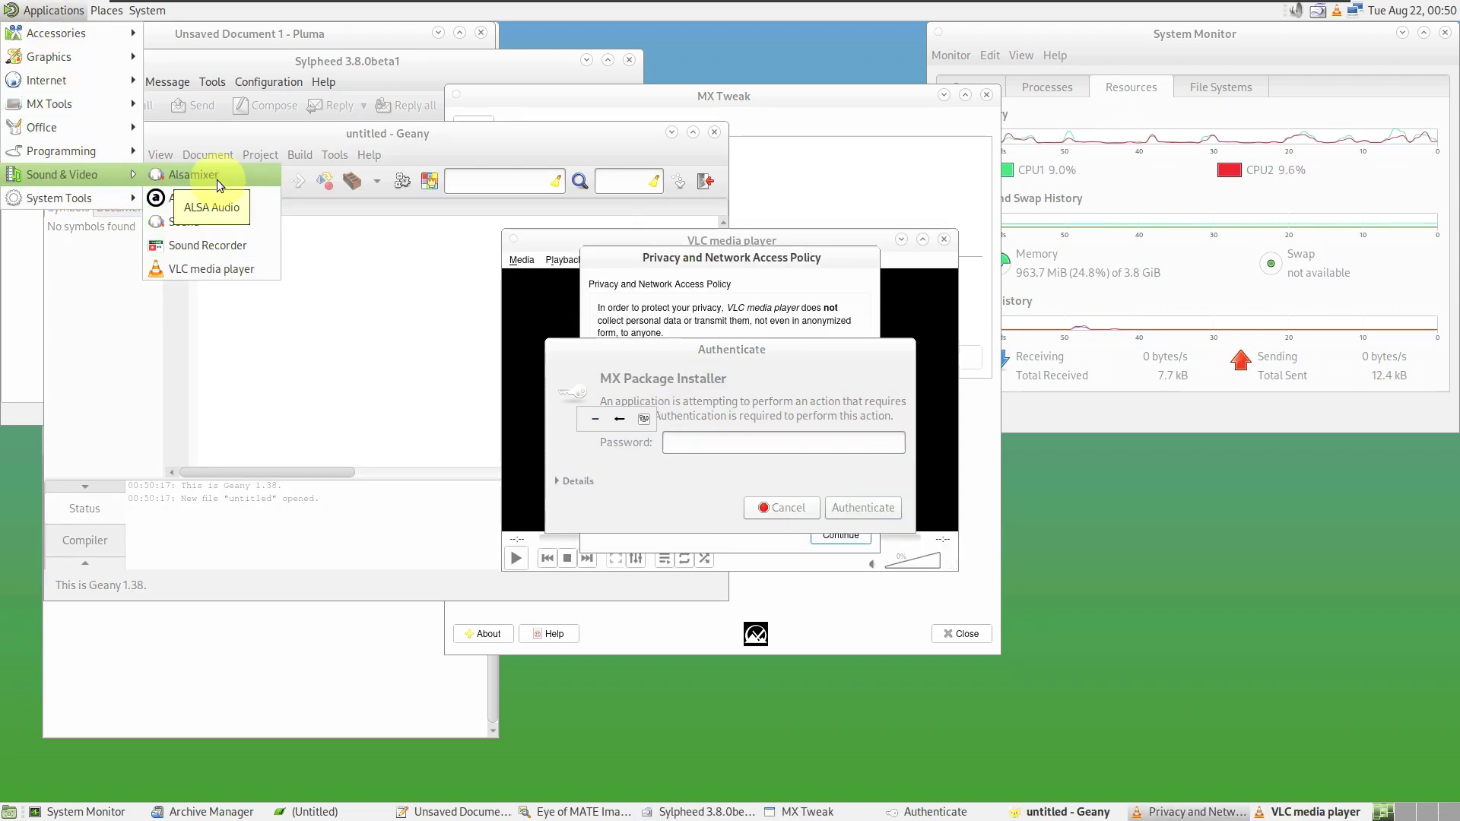
mouse_move(67, 199)
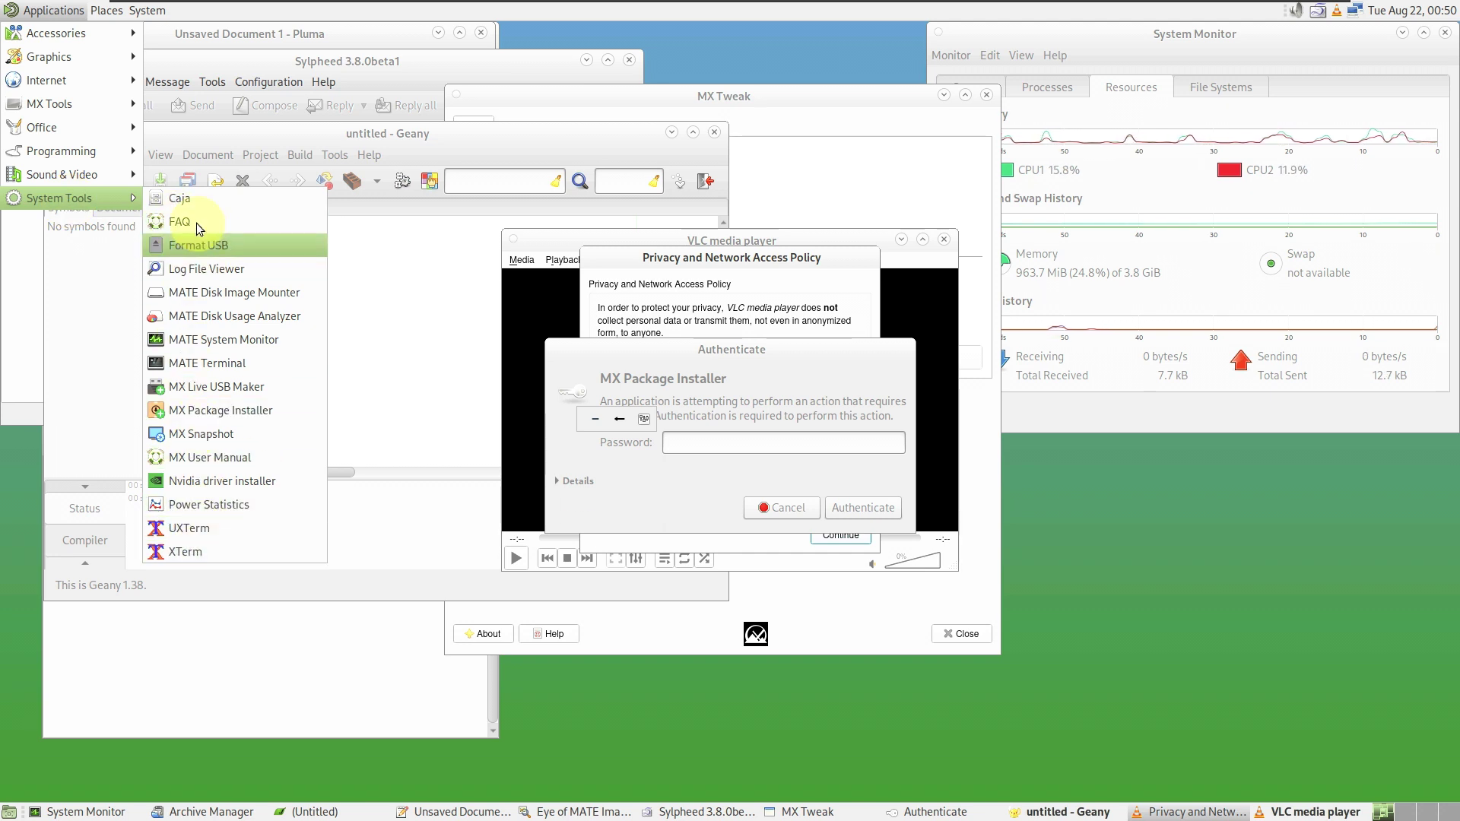
click(187, 198)
click(19, 9)
mouse_move(59, 199)
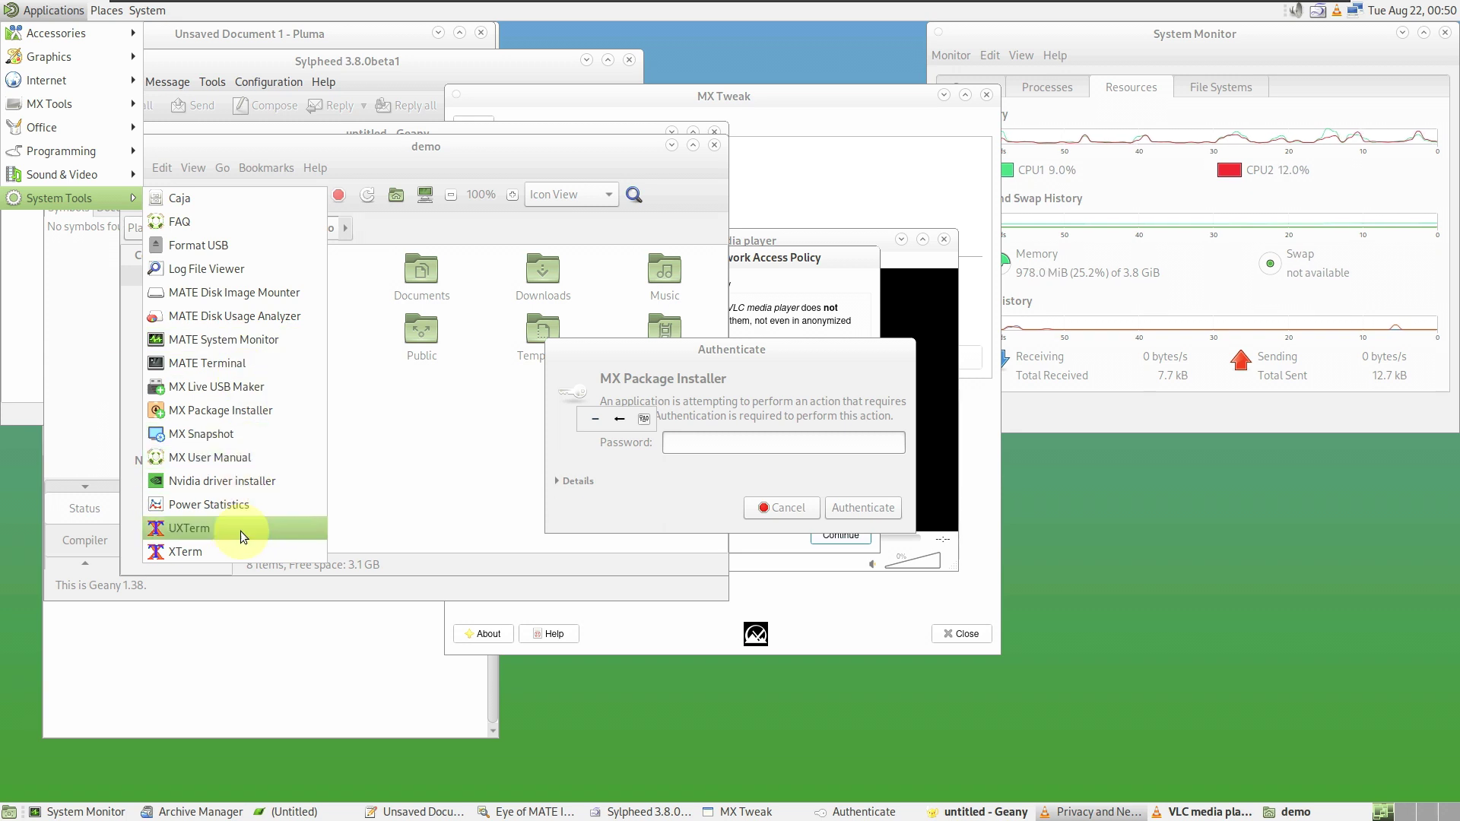
- Open Change Desktop Background from the desktop's right-click menu
click(1127, 568)
right_click(1118, 566)
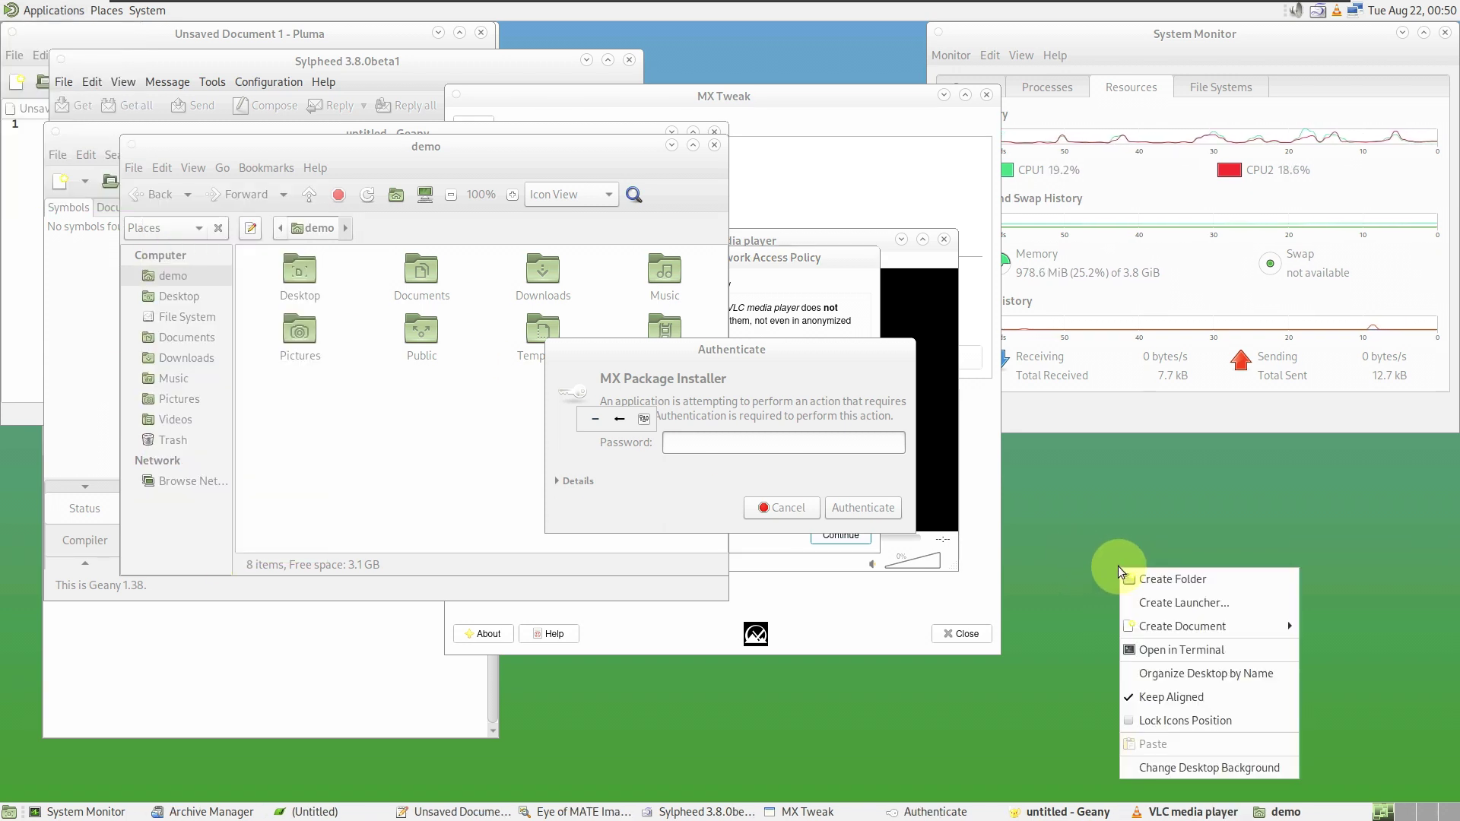
click(1176, 764)
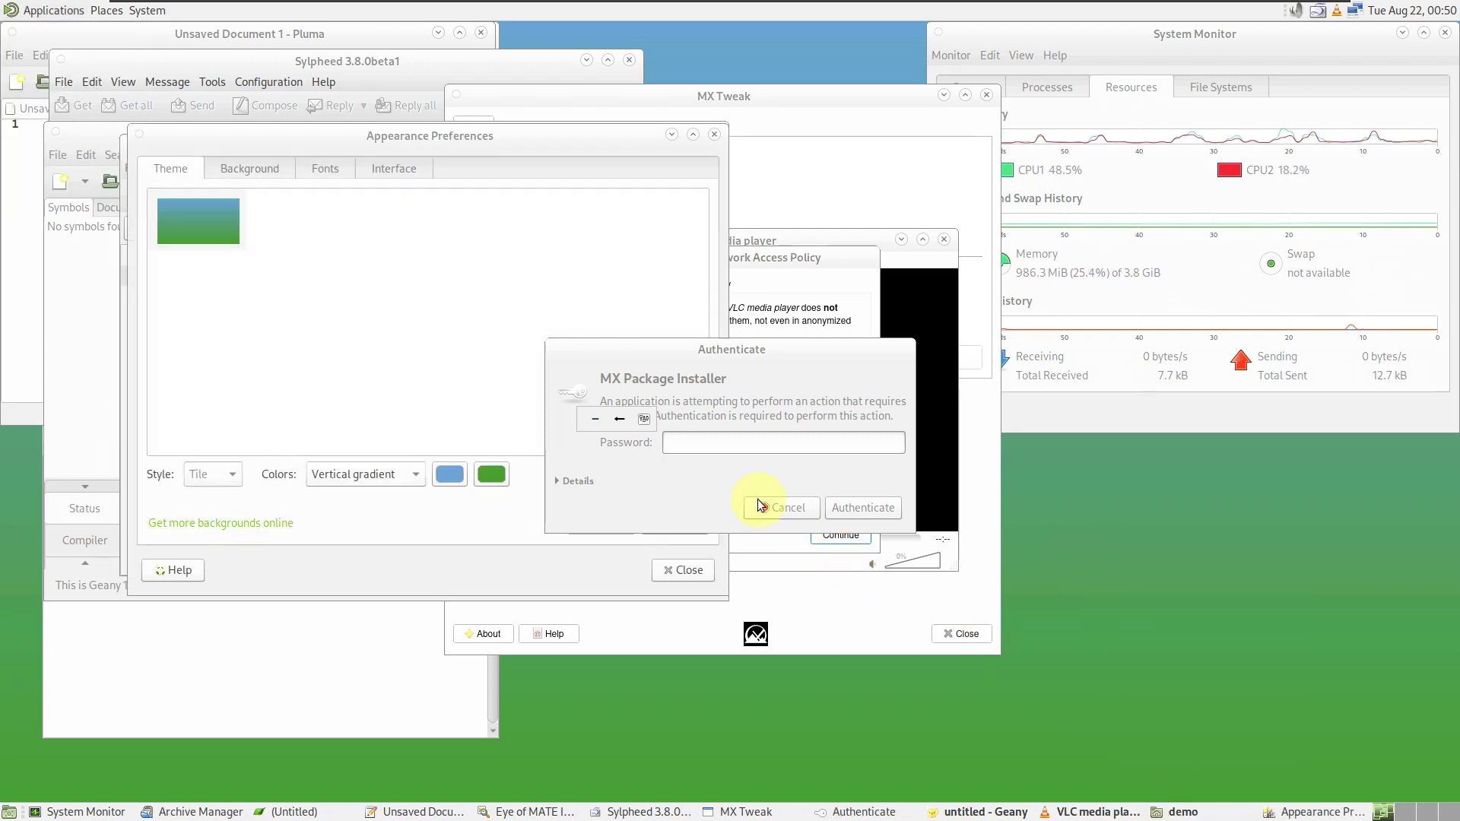
- Enter the account password to authenticate MX Package Installer, then type a note in Pluma
click(715, 443)
text(demo)
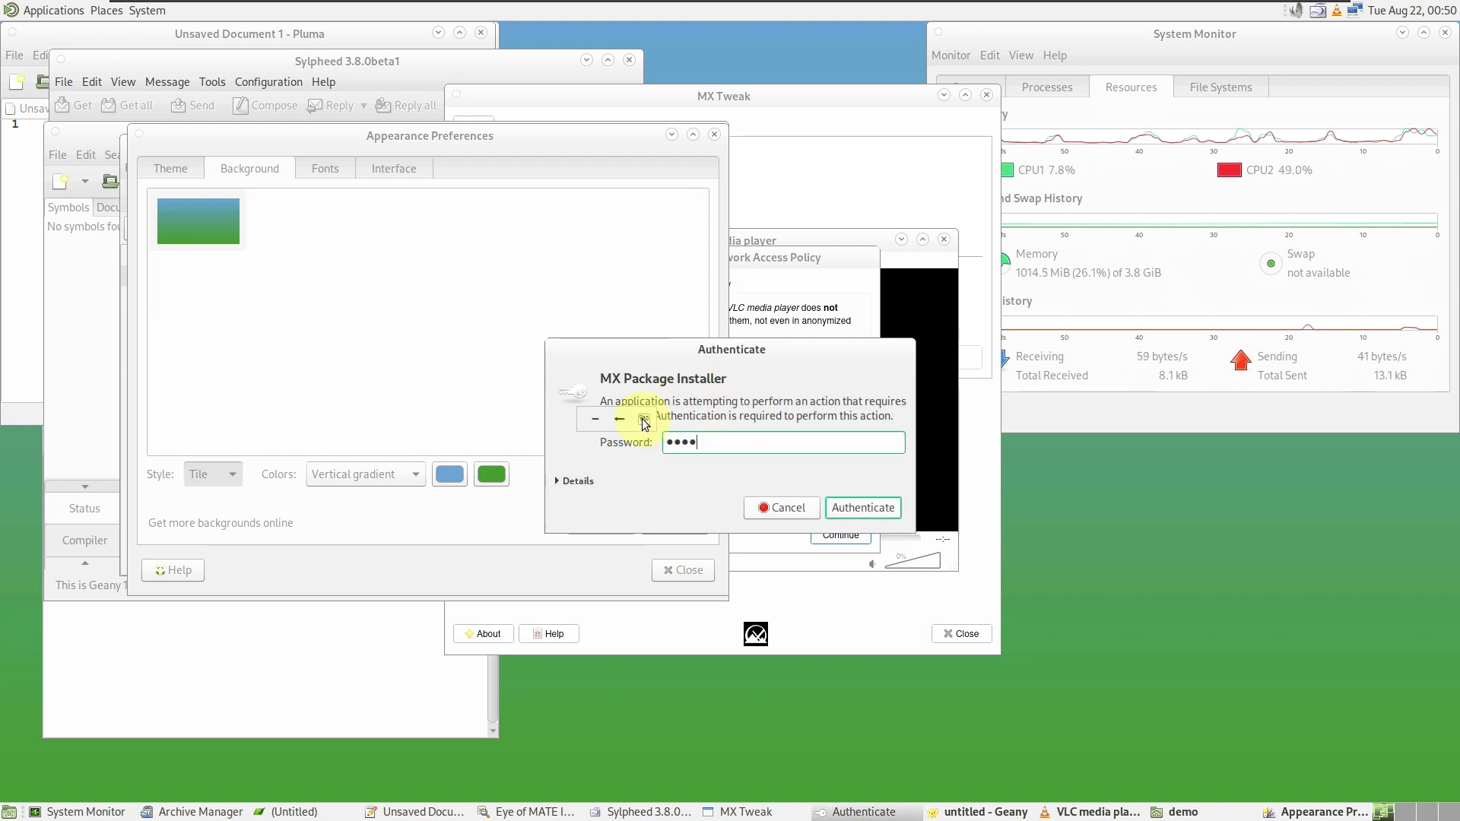
click(844, 506)
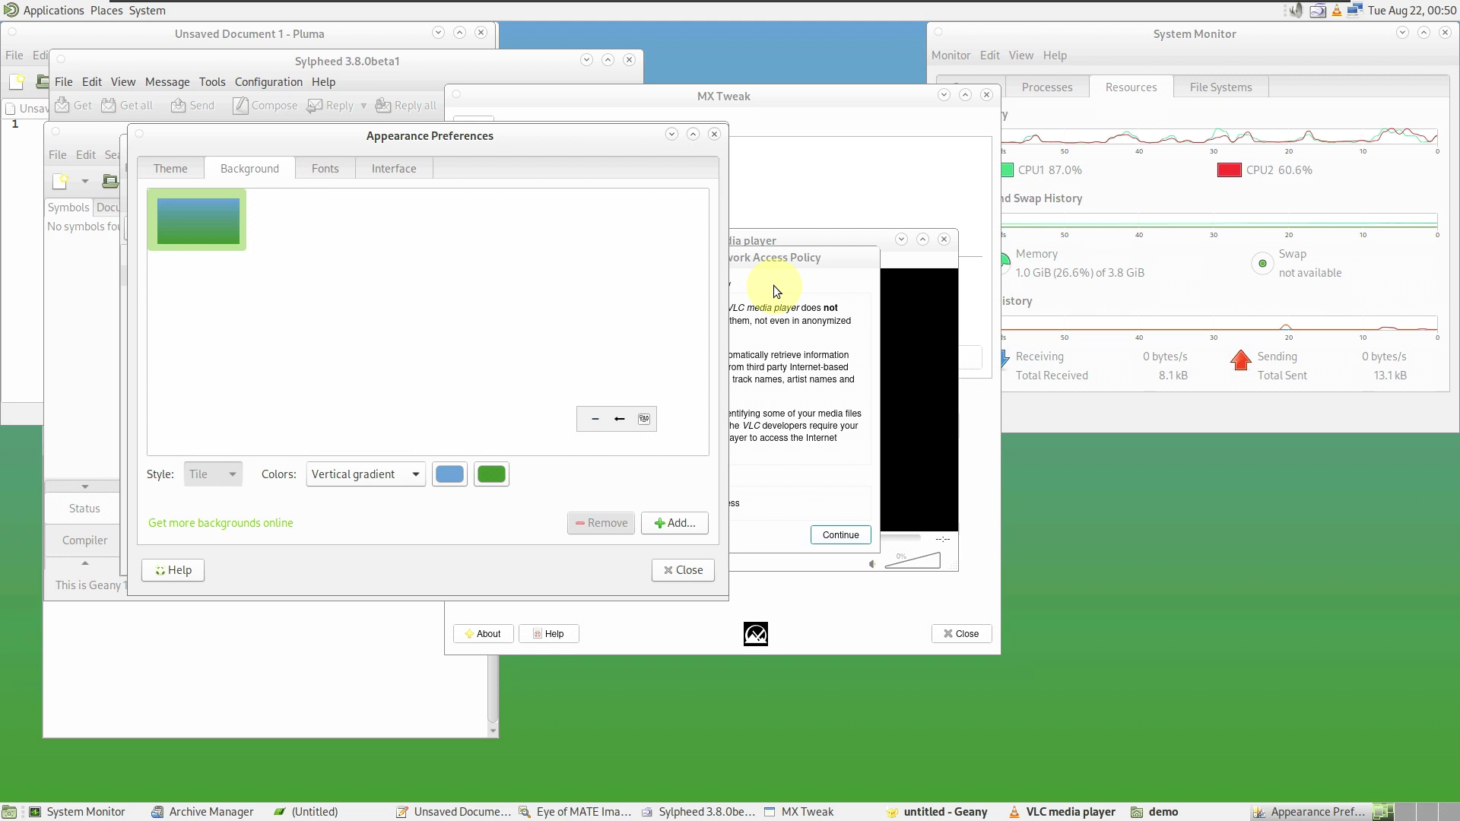
click(43, 193)
text(password is demo)
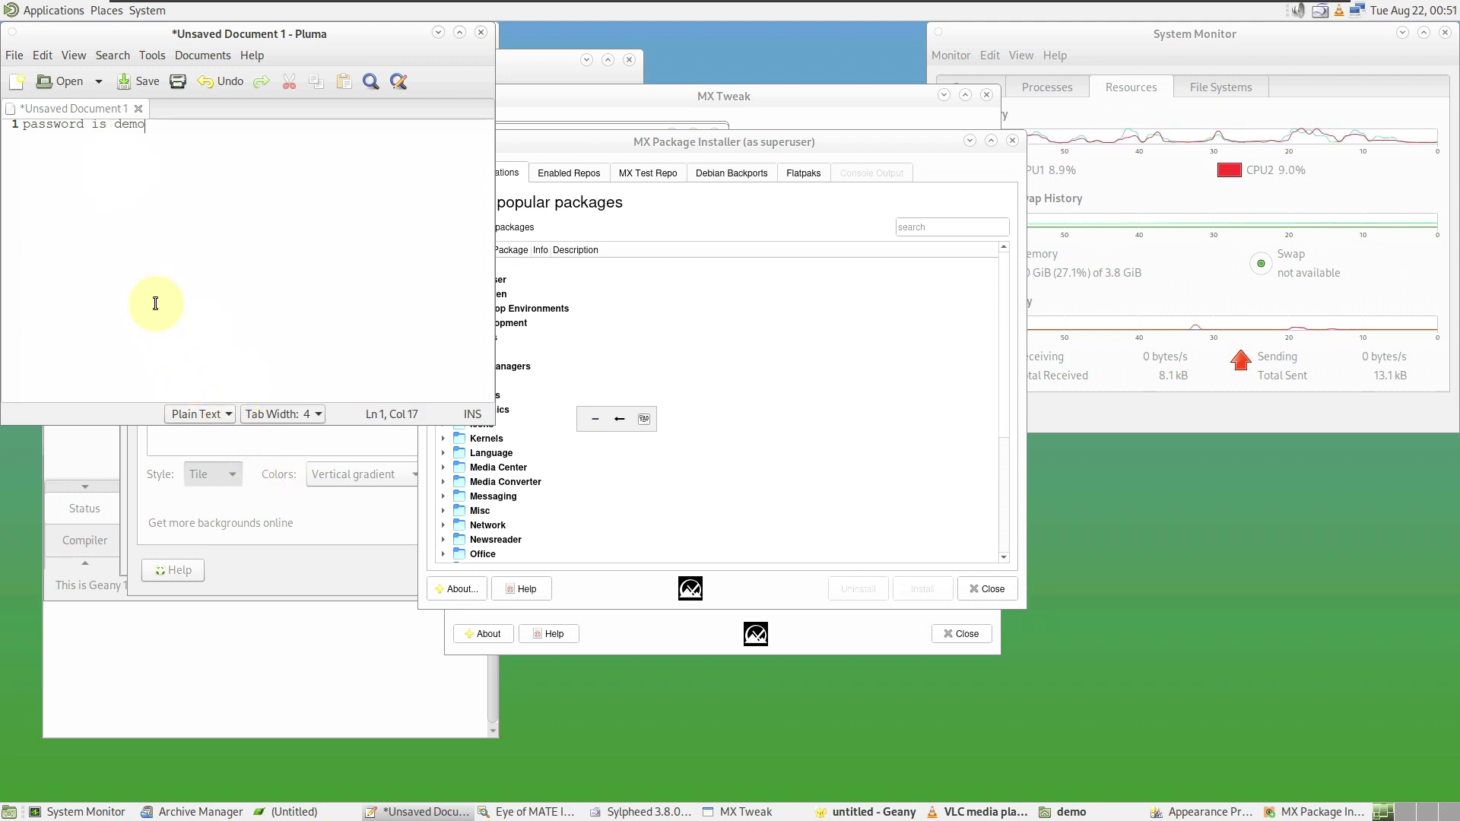
- View Pluma's About box showing version 1.26.0
click(244, 58)
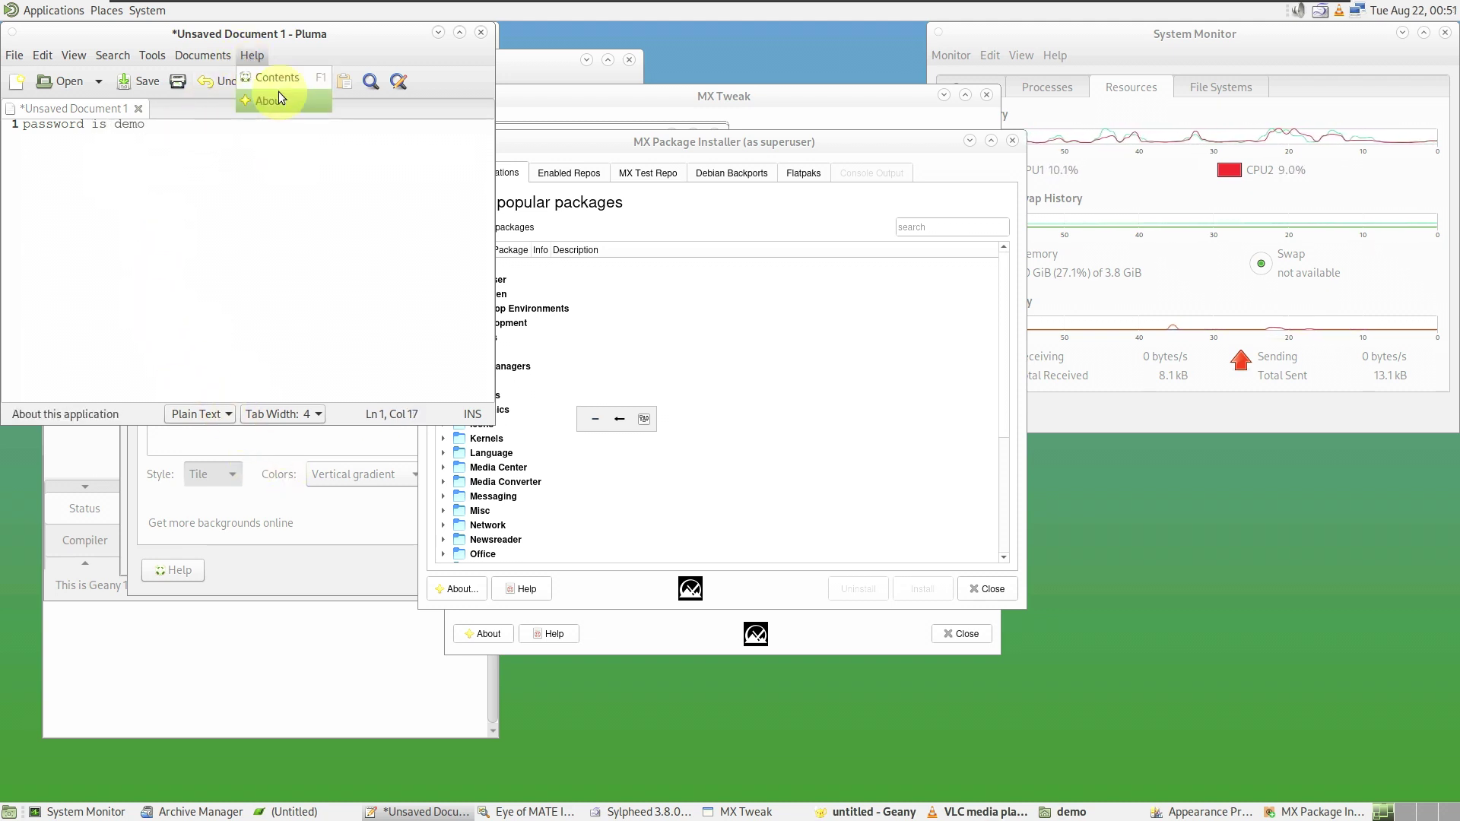
click(278, 91)
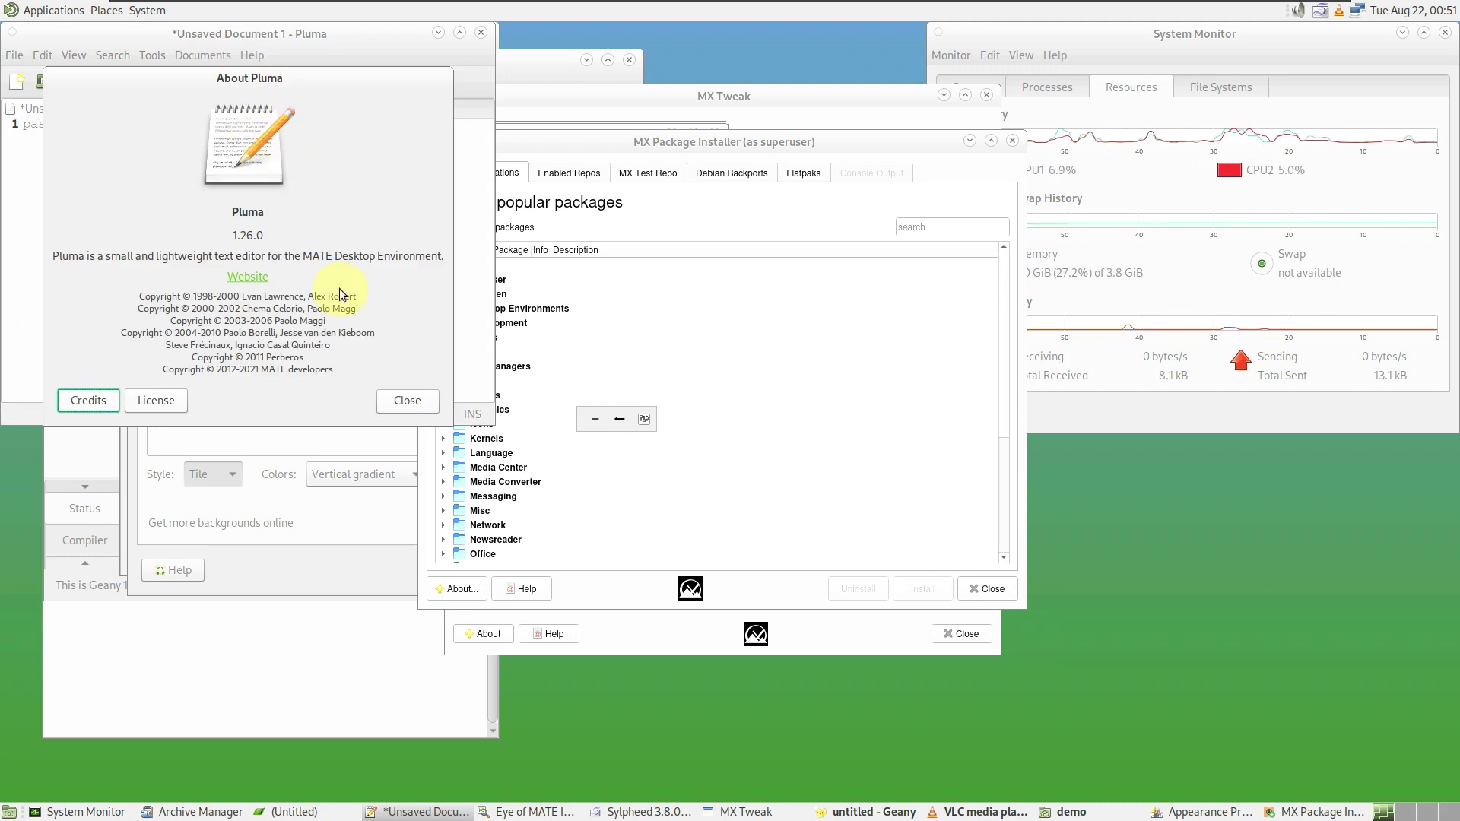
click(432, 397)
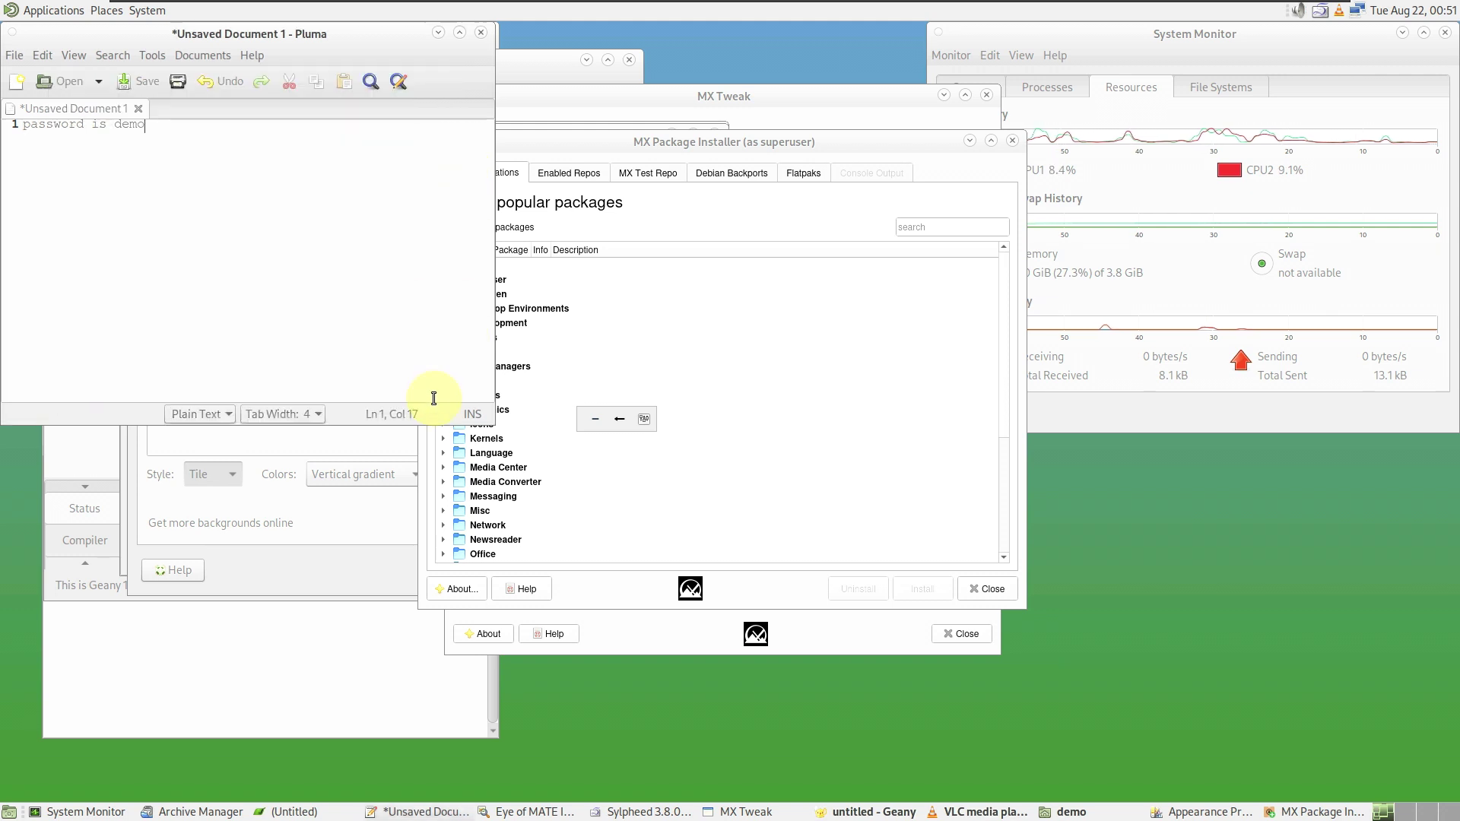
- Close Pluma without saving and bring Appearance Preferences forward
click(481, 34)
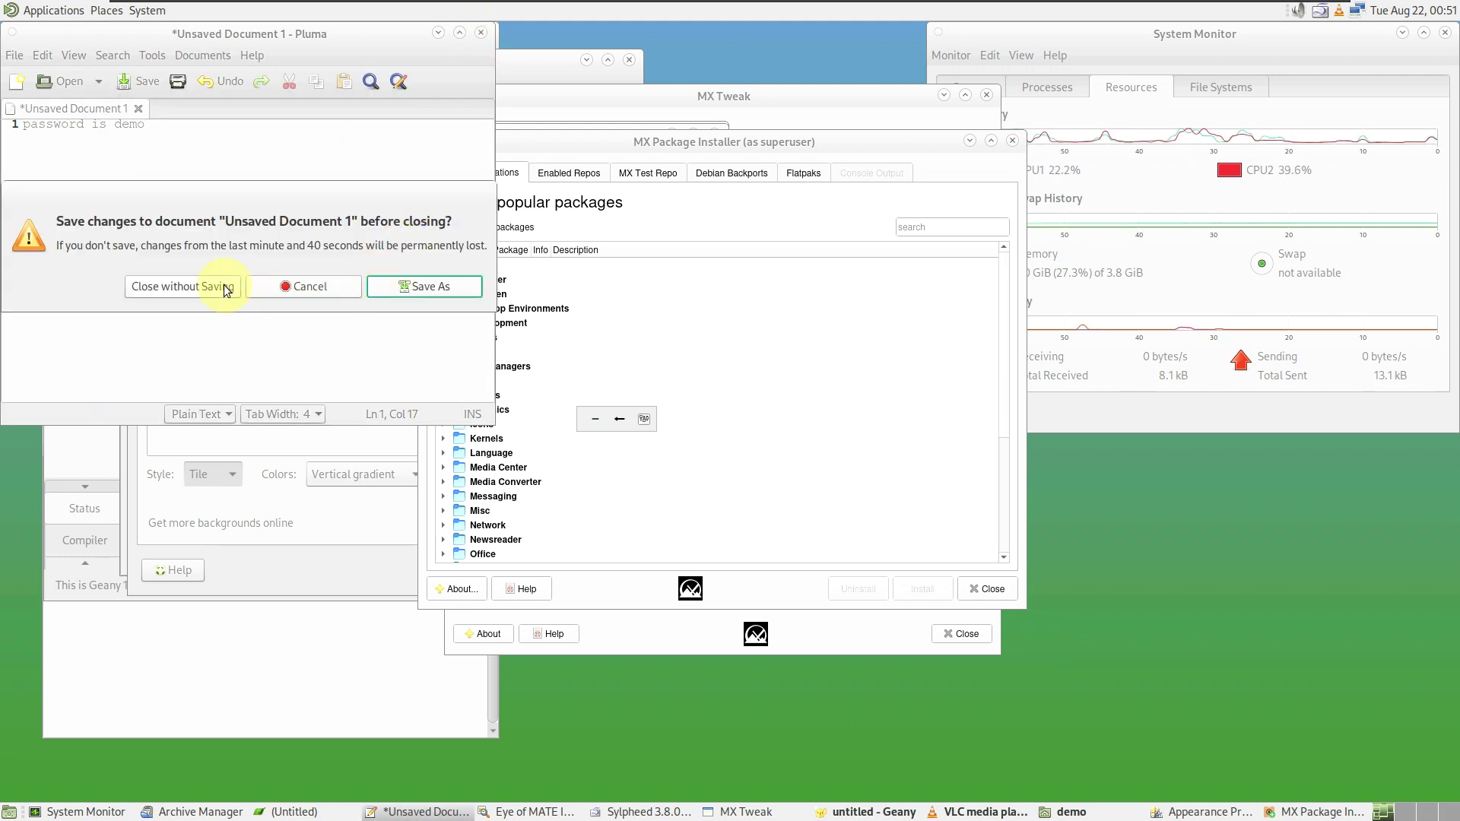
click(226, 287)
click(241, 284)
- Apply the YaruOk desktop theme from the Theme list
click(162, 168)
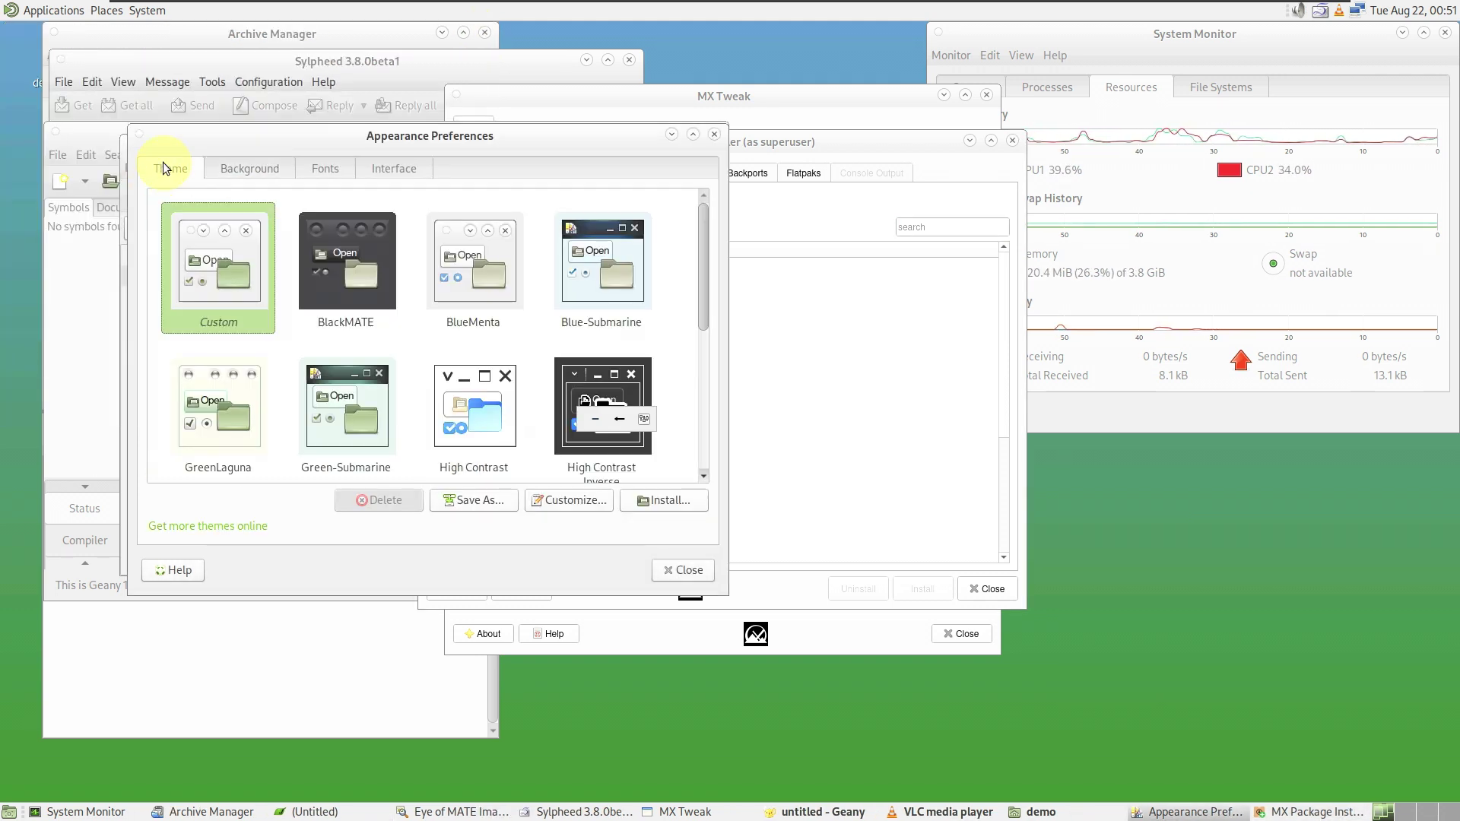
scroll(440, 381, down, 5)
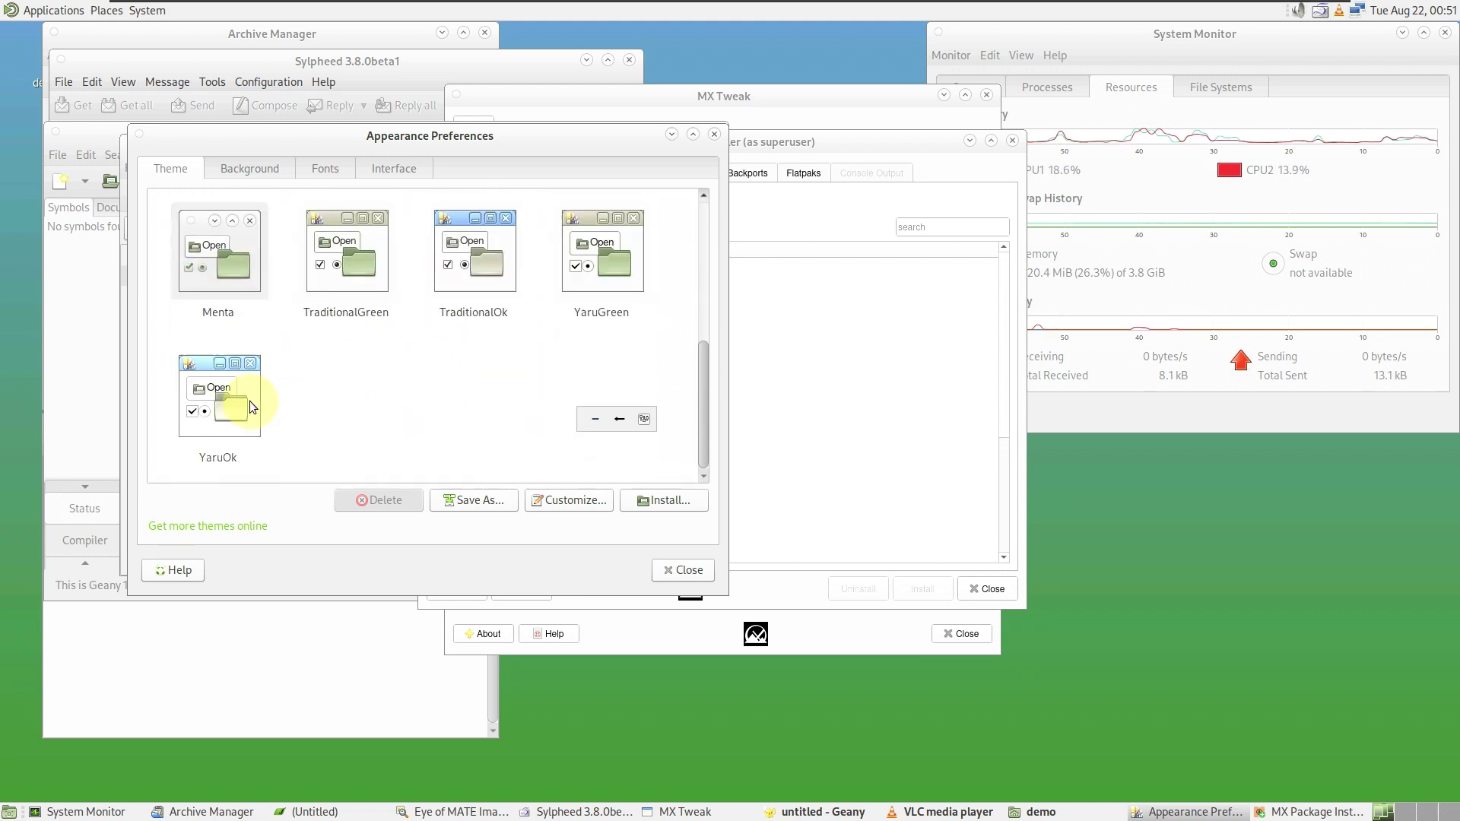
click(251, 407)
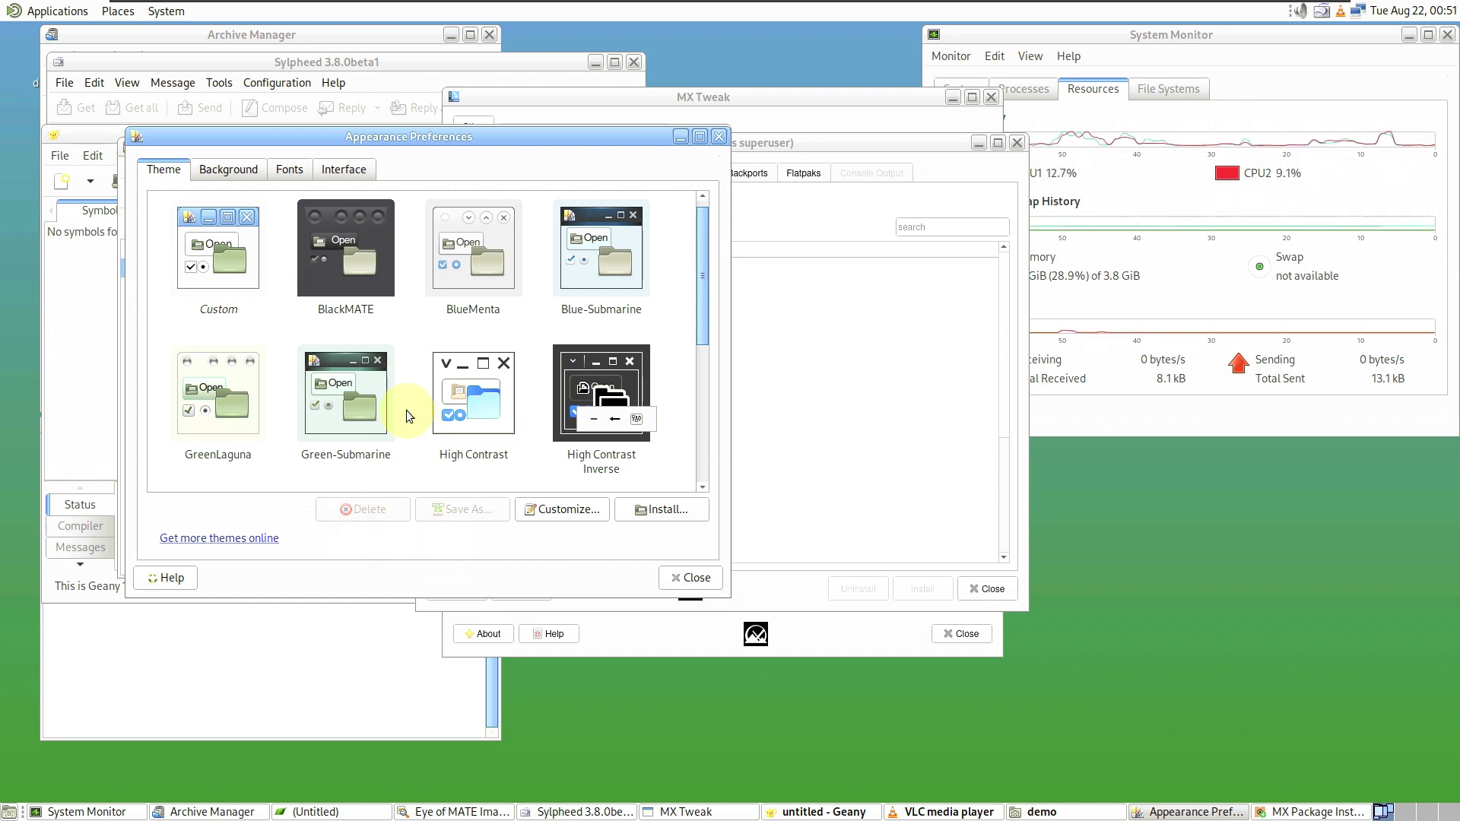
- Look over the Background, Fonts and Interface settings, then close Appearance Preferences
click(230, 174)
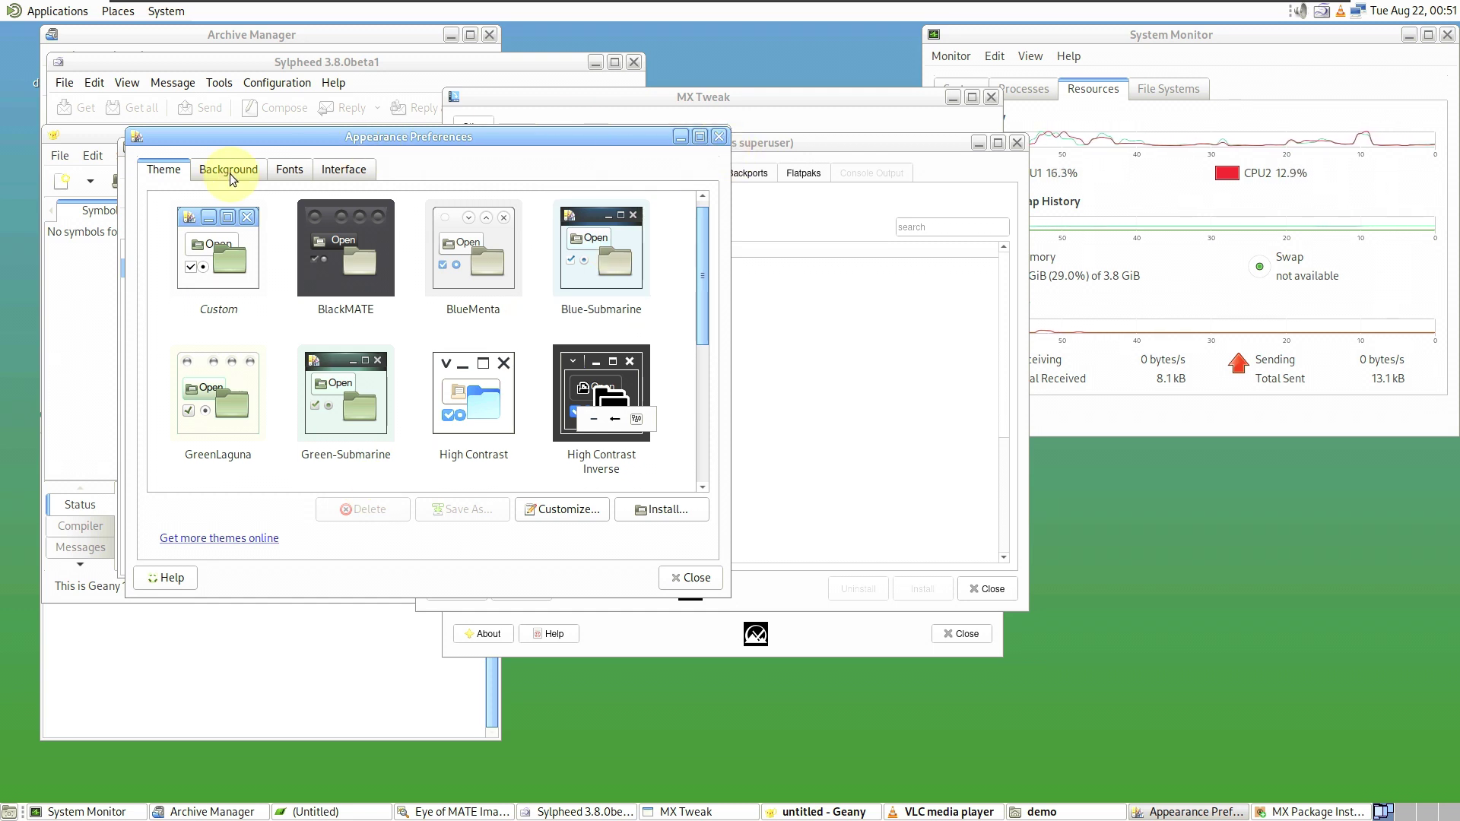
click(283, 178)
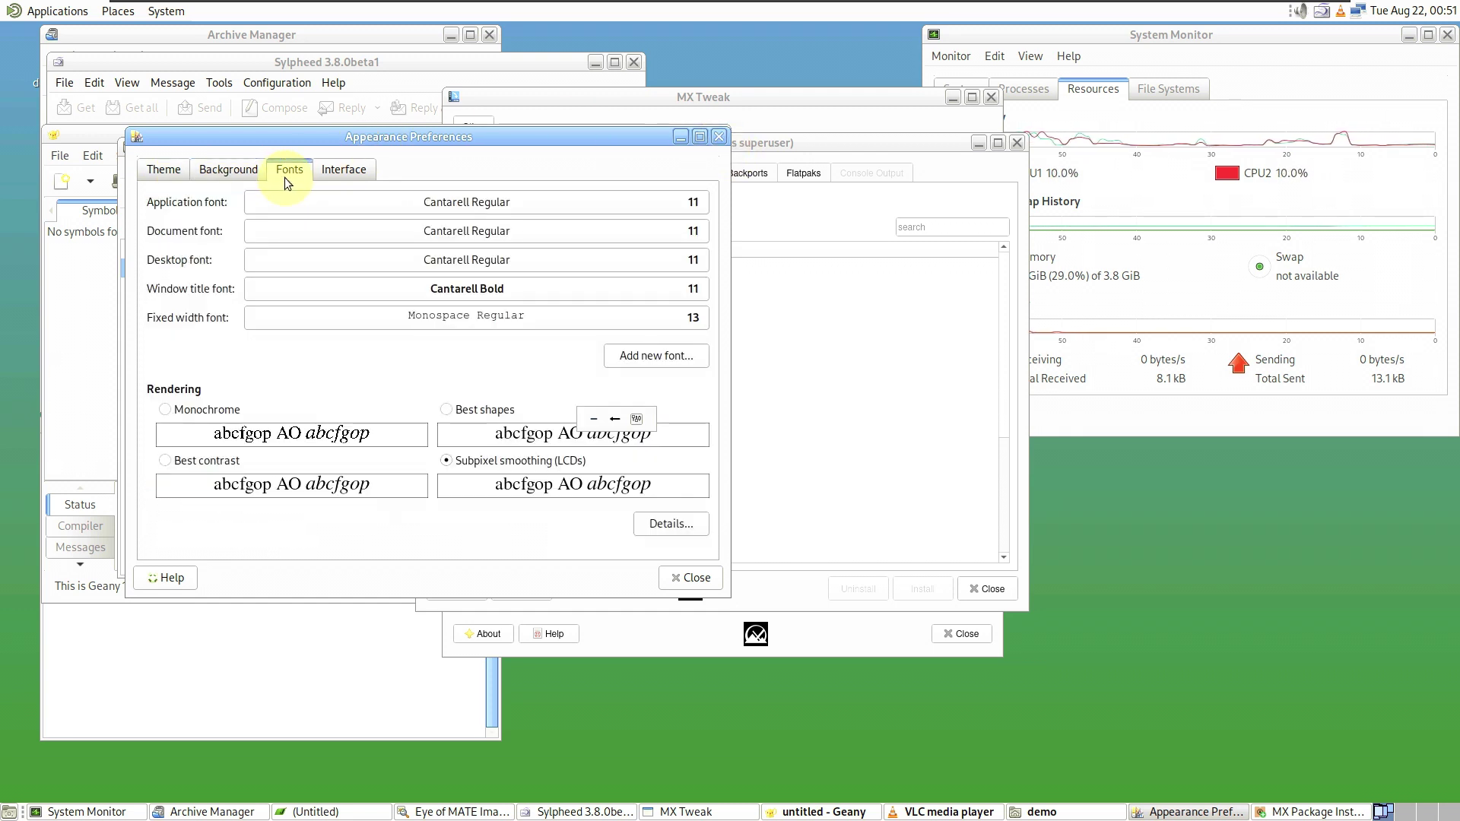
click(336, 178)
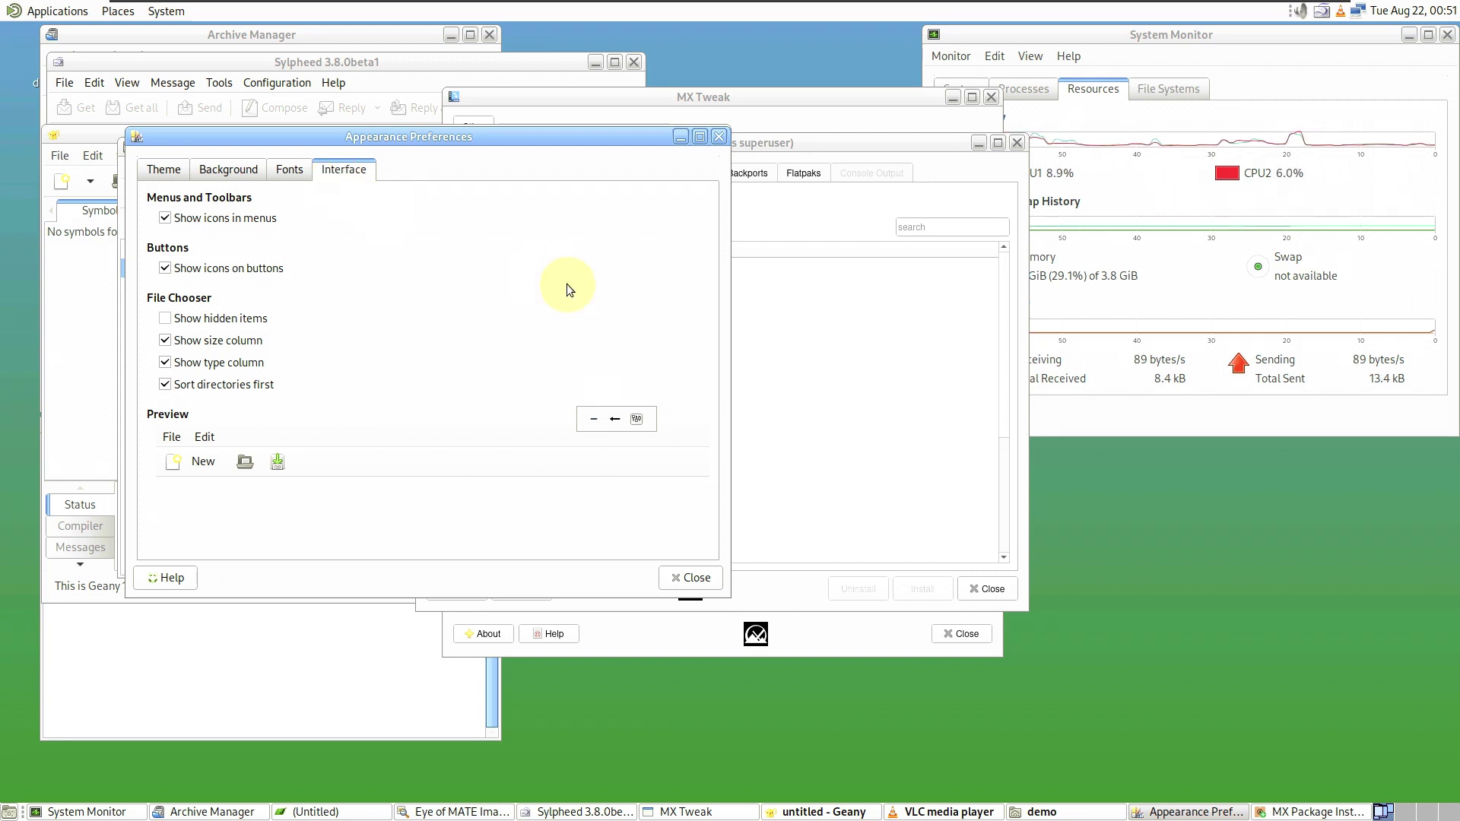
click(690, 578)
- View Caja's About information, then close the demo folder window
click(338, 168)
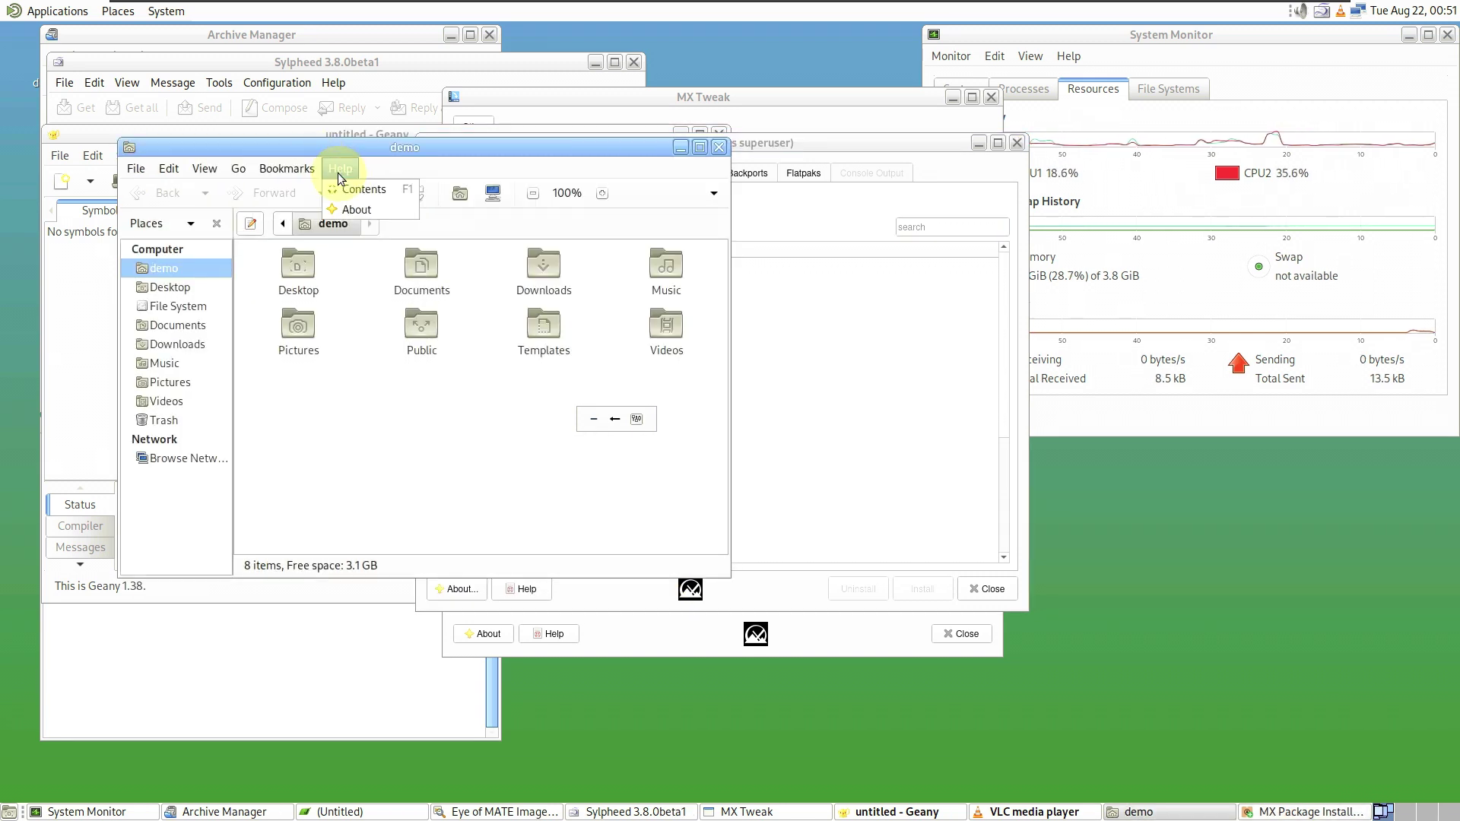
click(353, 207)
click(577, 500)
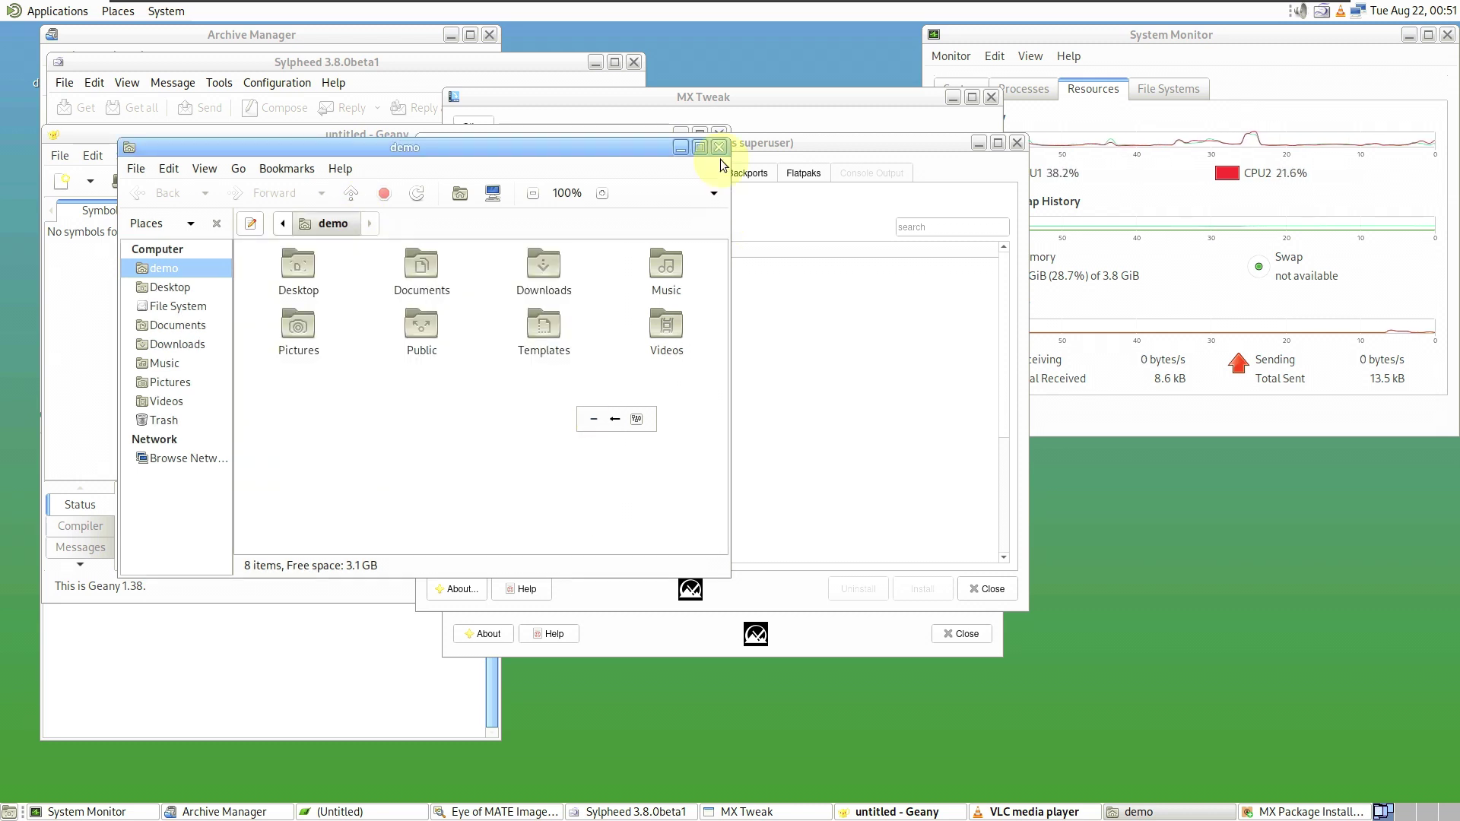
click(719, 147)
- Check Geany's About information, then close Geany
click(348, 140)
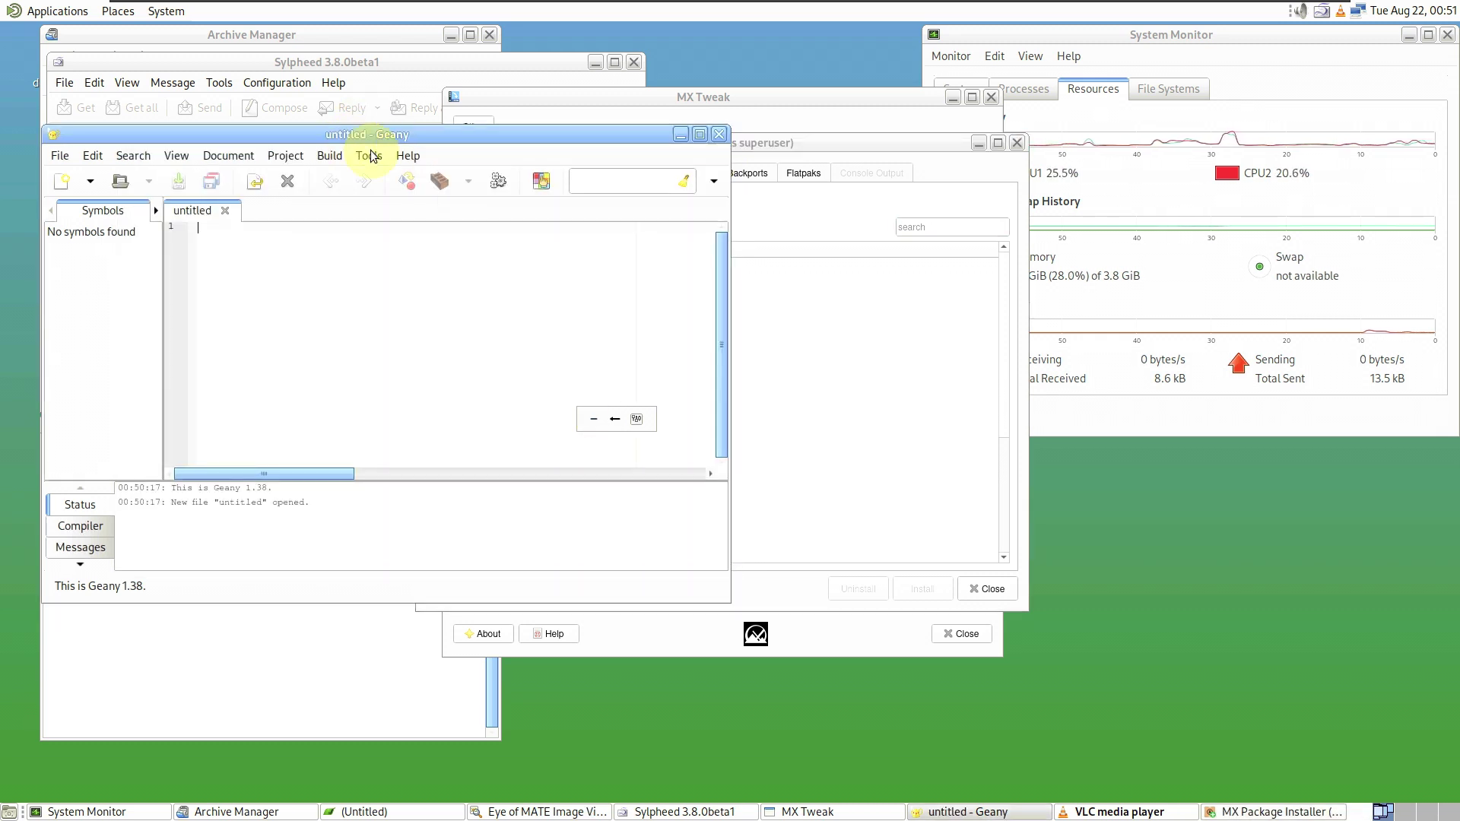
click(407, 155)
click(438, 320)
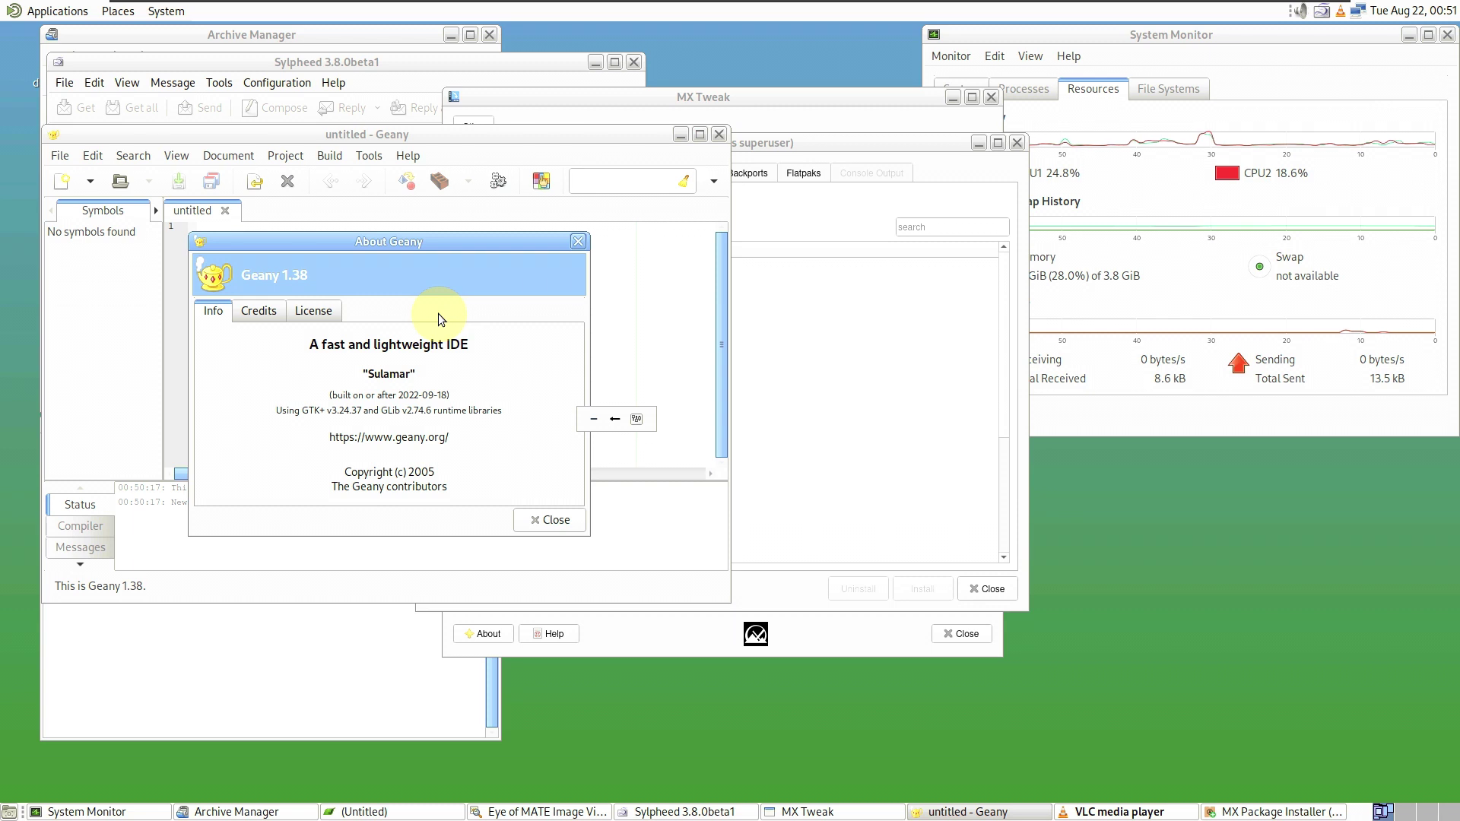
click(576, 242)
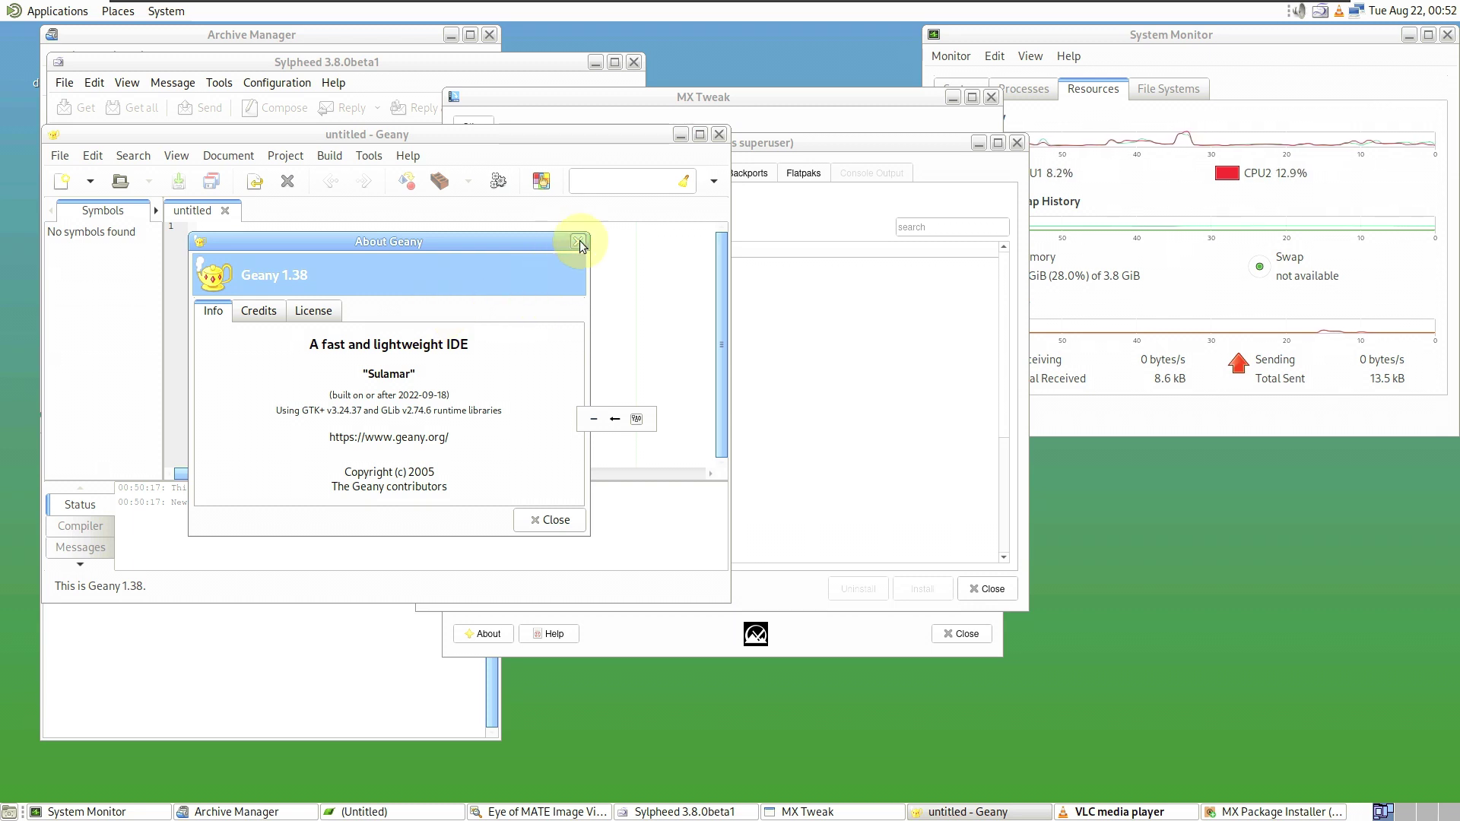
click(719, 135)
- Accept Sylpheed's default mailbox location and cancel the new mail account setup
click(290, 207)
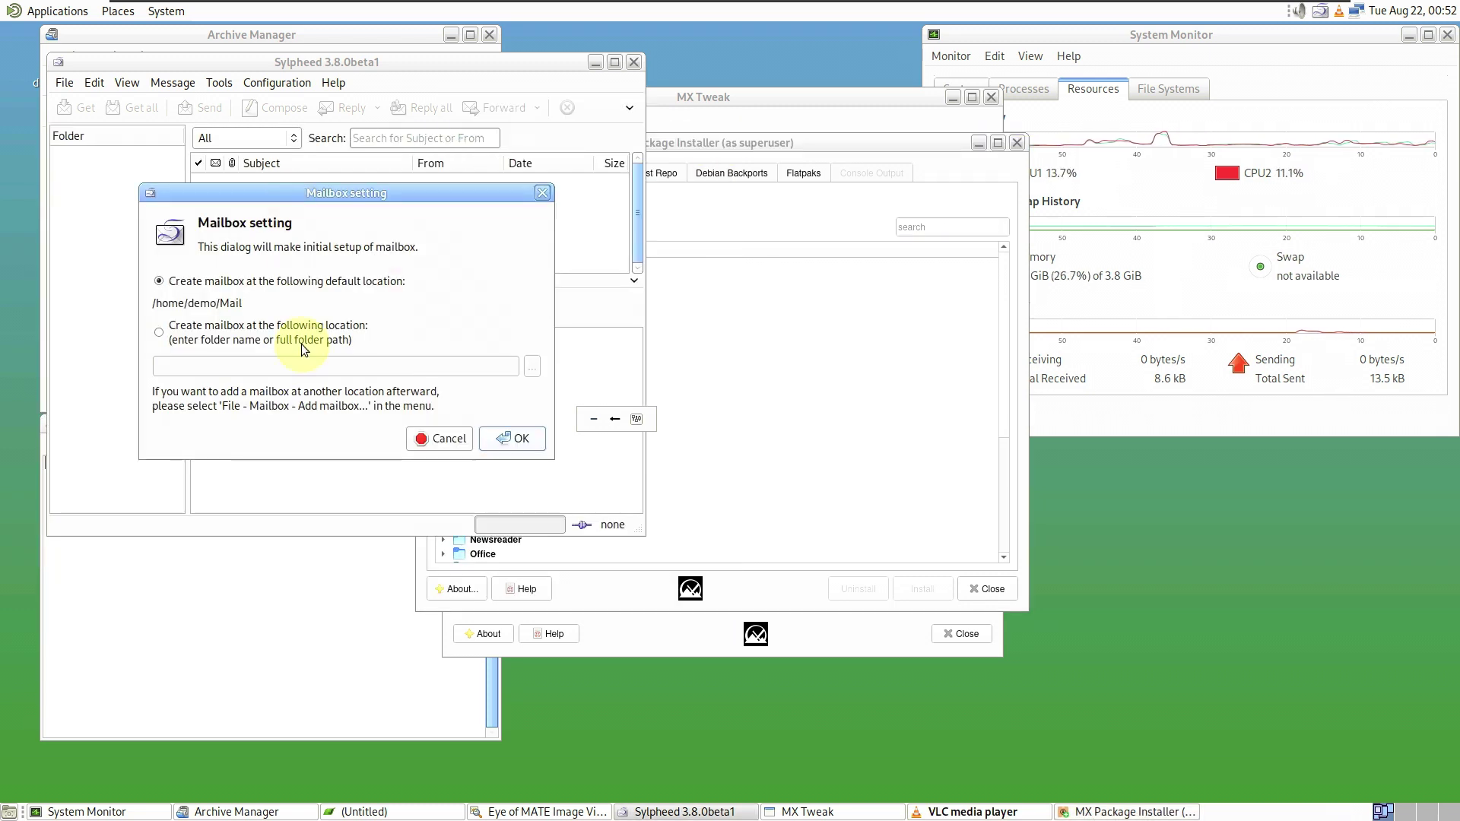
click(498, 442)
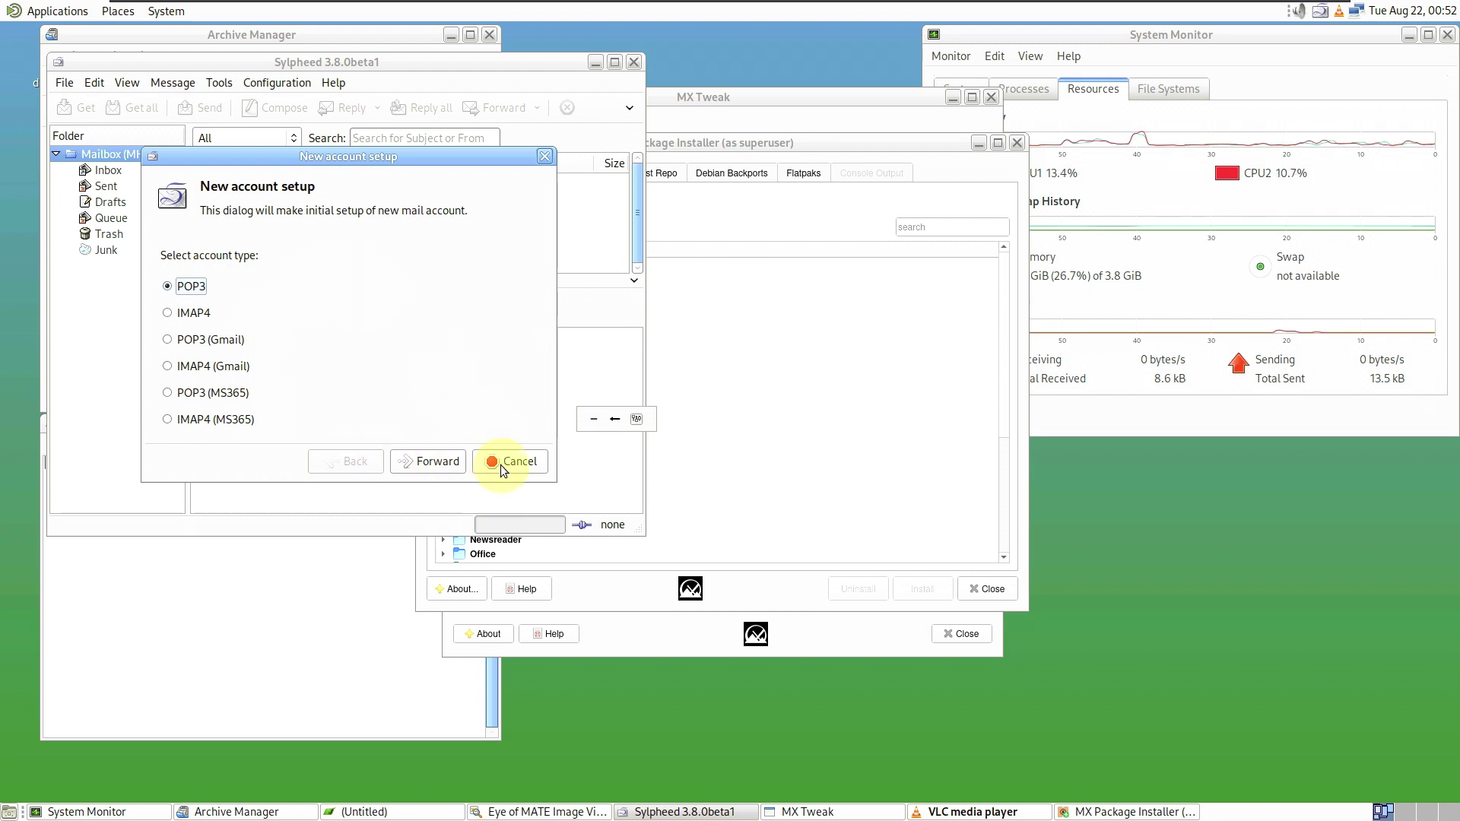
click(503, 465)
click(401, 372)
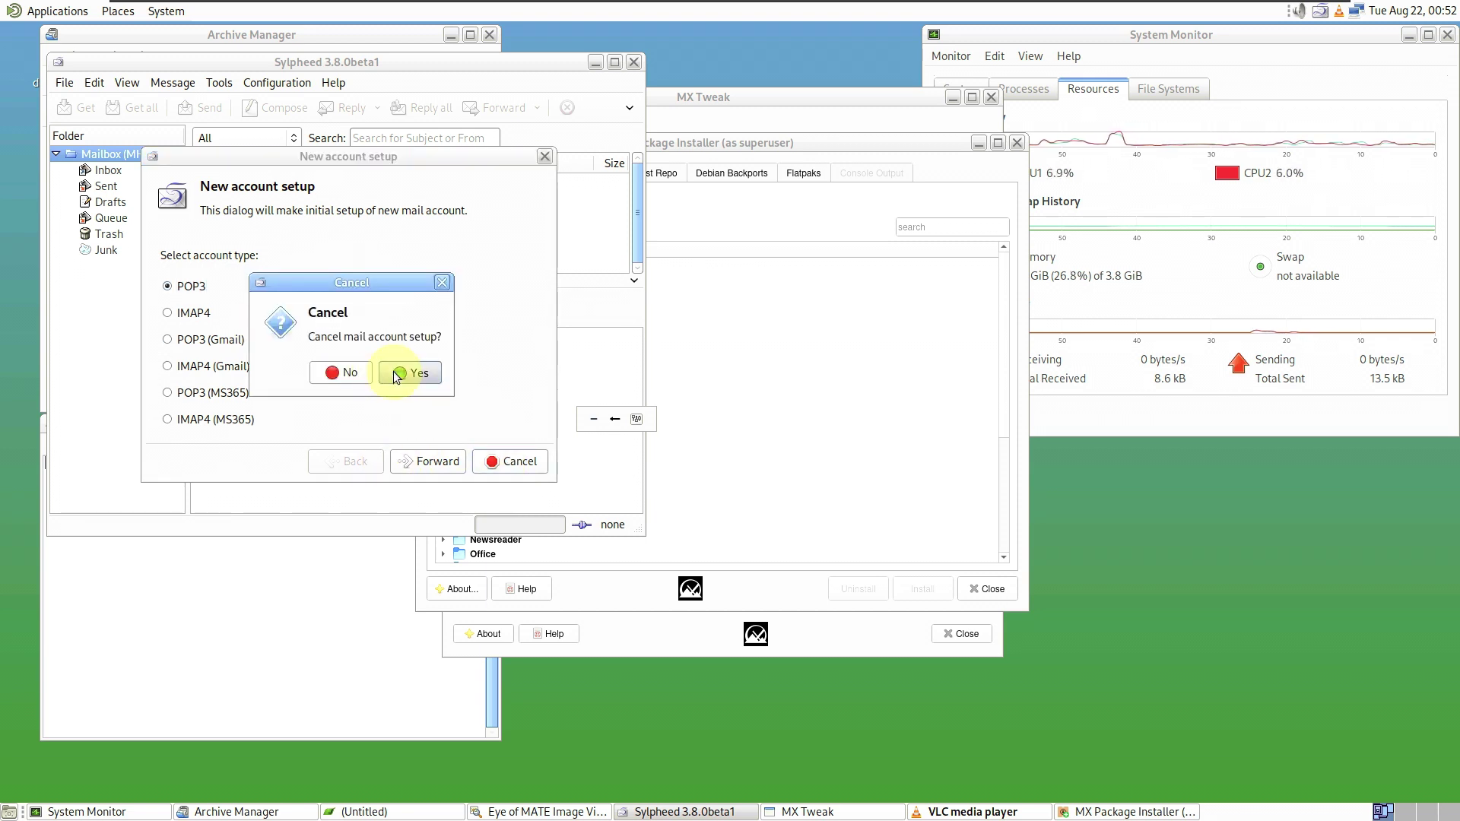
- Check Sylpheed's version 3.8.0beta1 (Build 1187), close Sylpheed, and open Archive Manager's Help menu
click(333, 82)
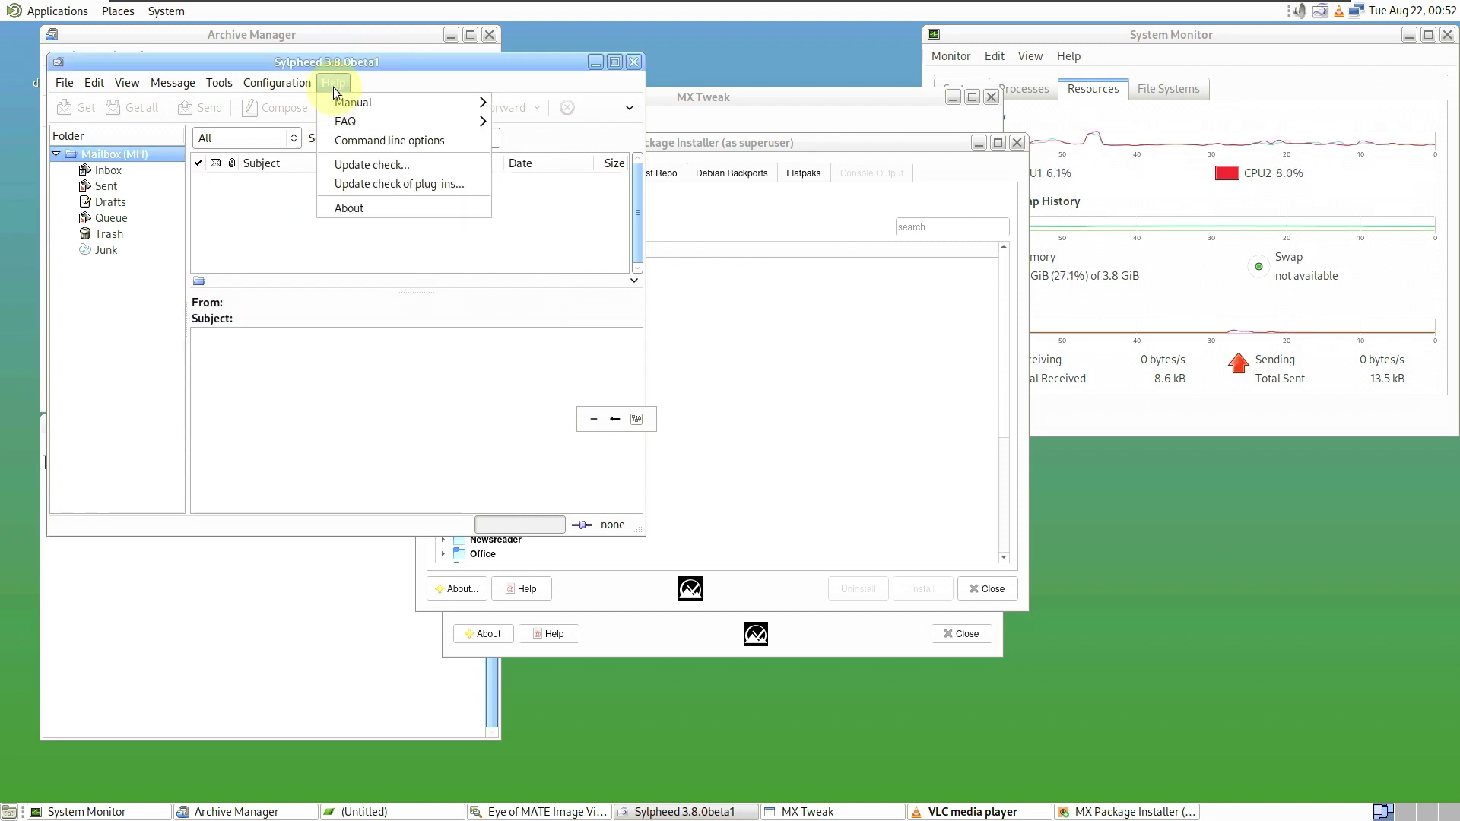
click(376, 208)
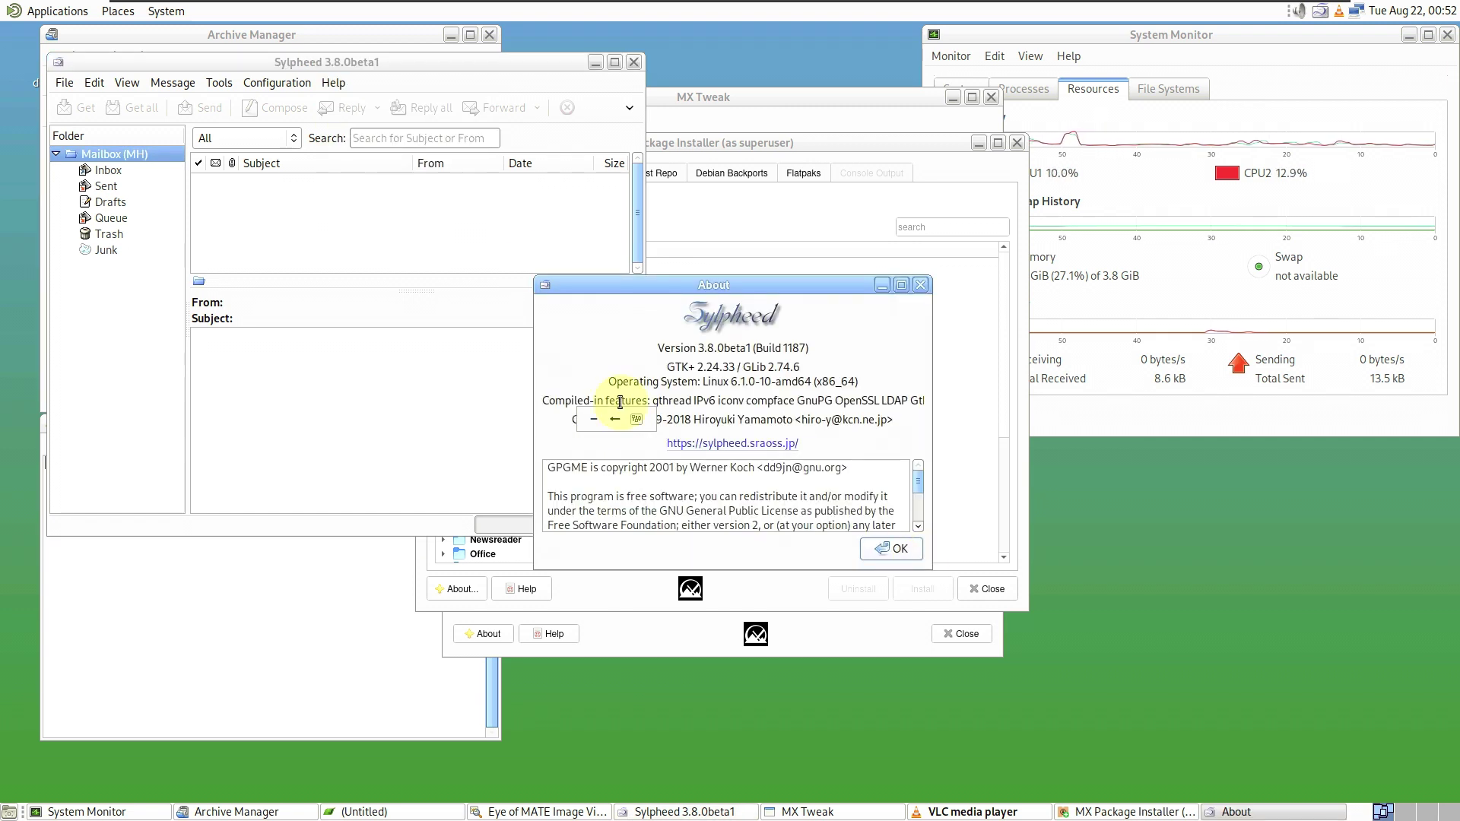
click(594, 422)
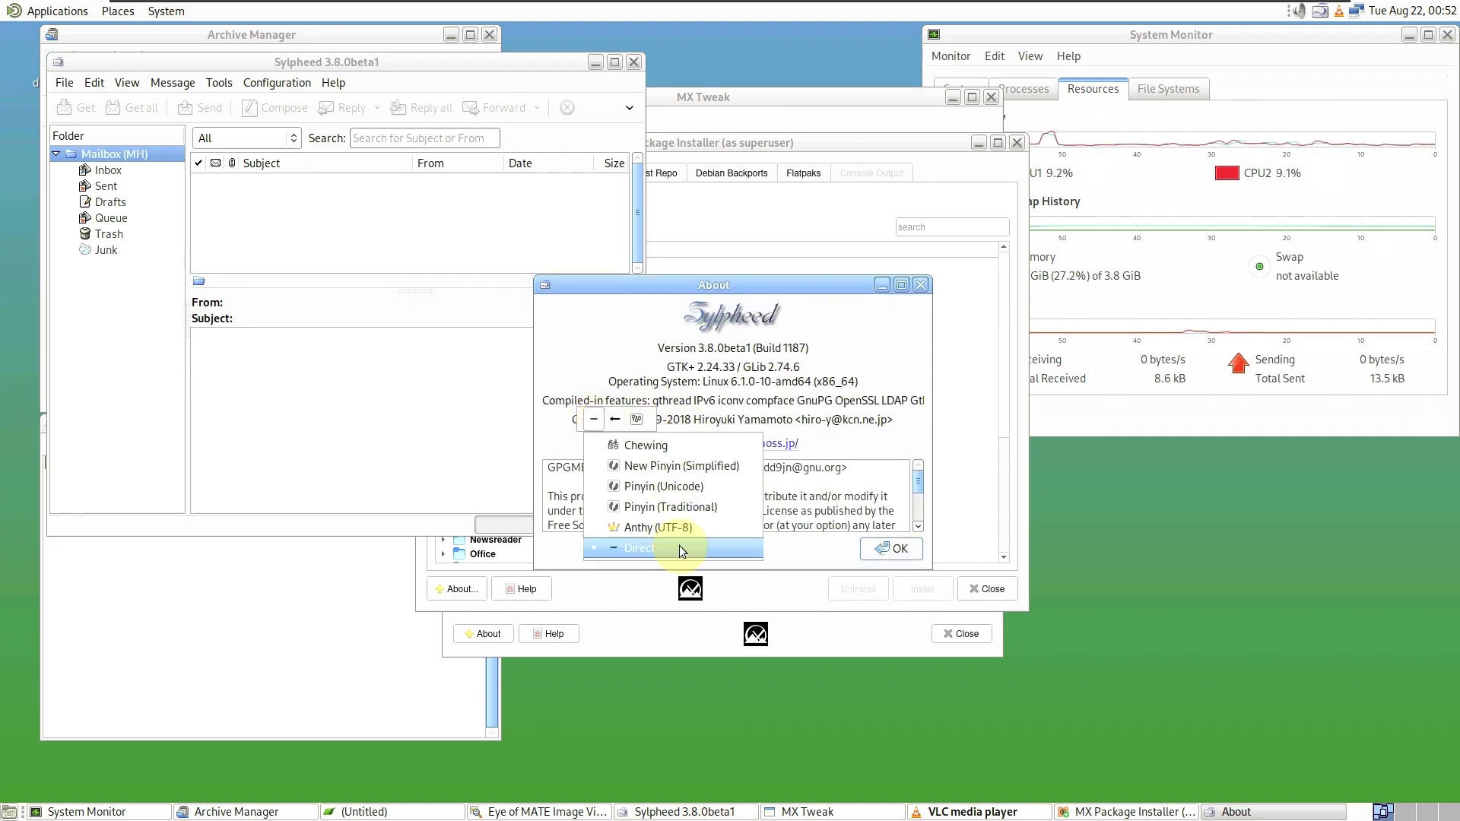
click(713, 275)
drag(712, 275, 652, 219)
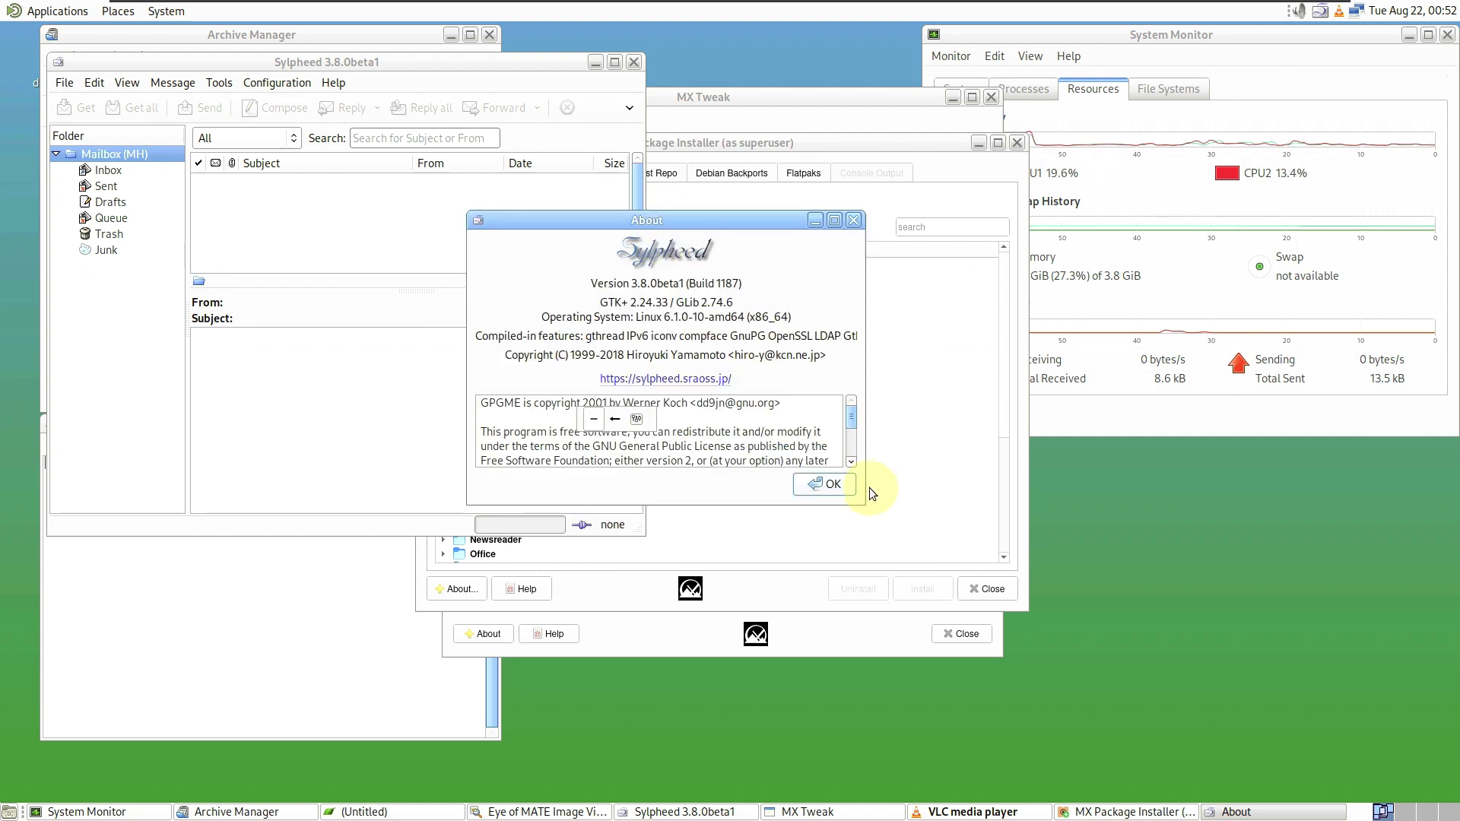
click(871, 486)
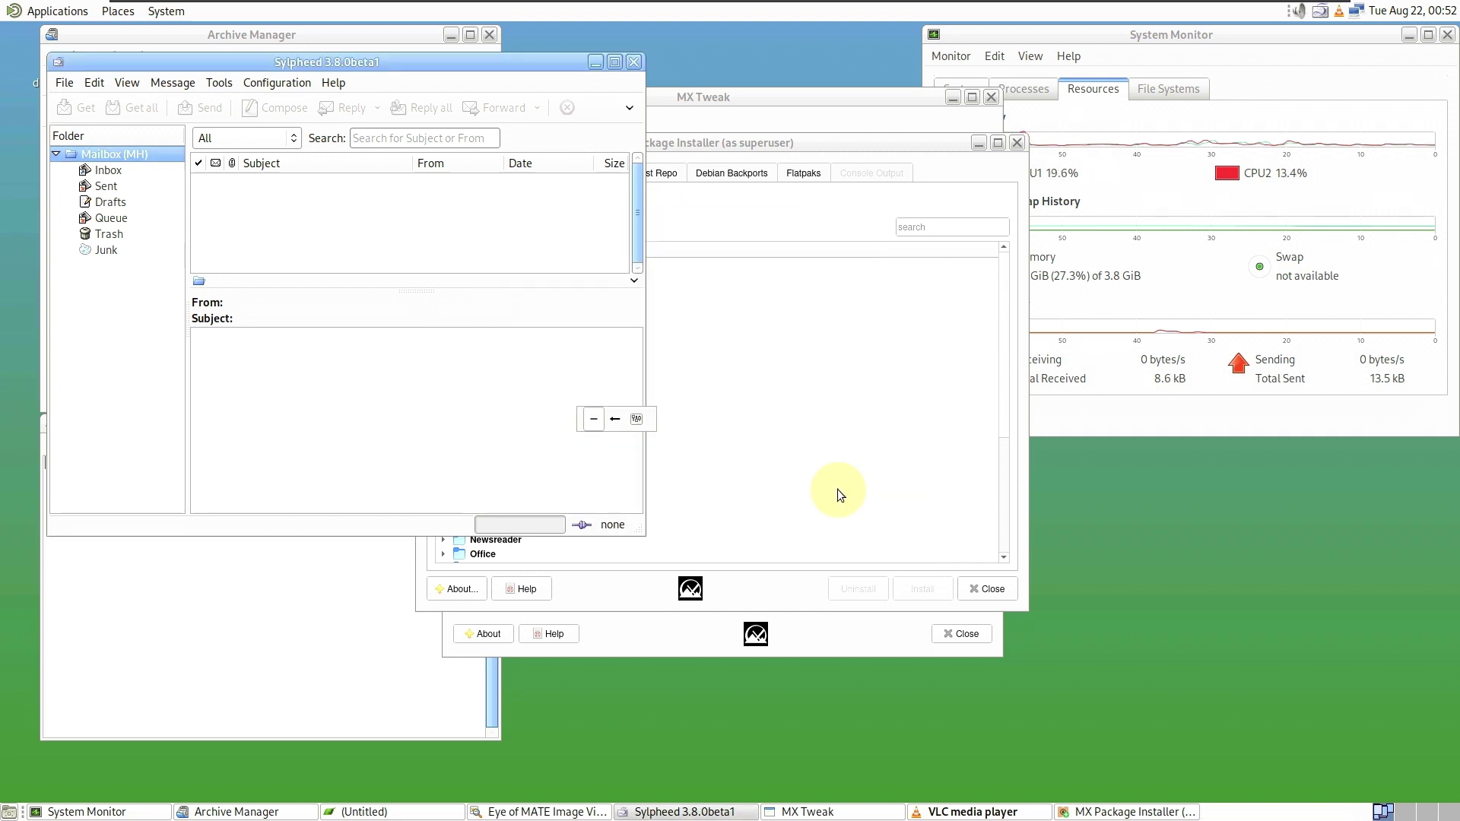
click(634, 61)
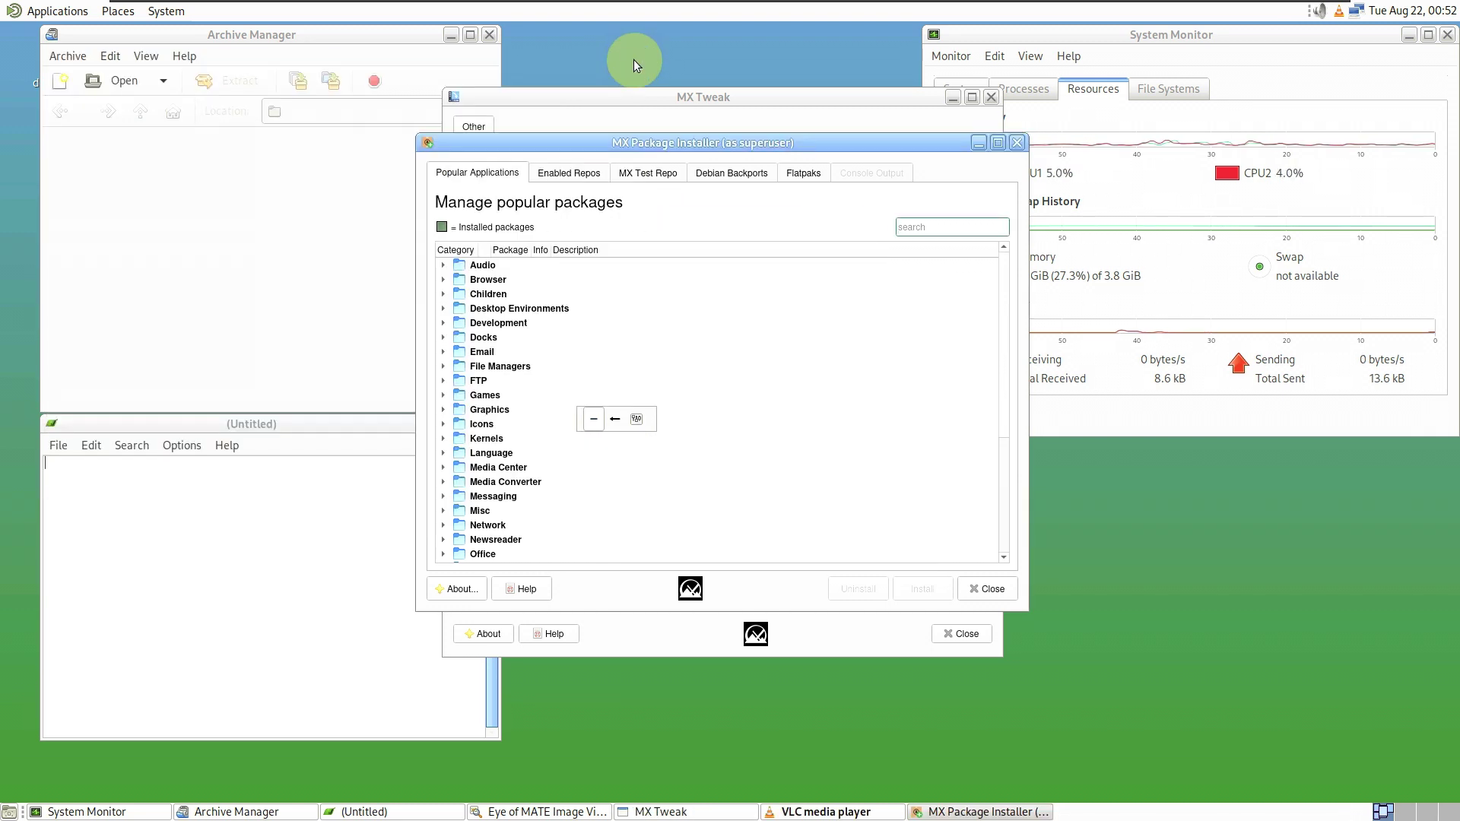
click(348, 50)
click(195, 59)
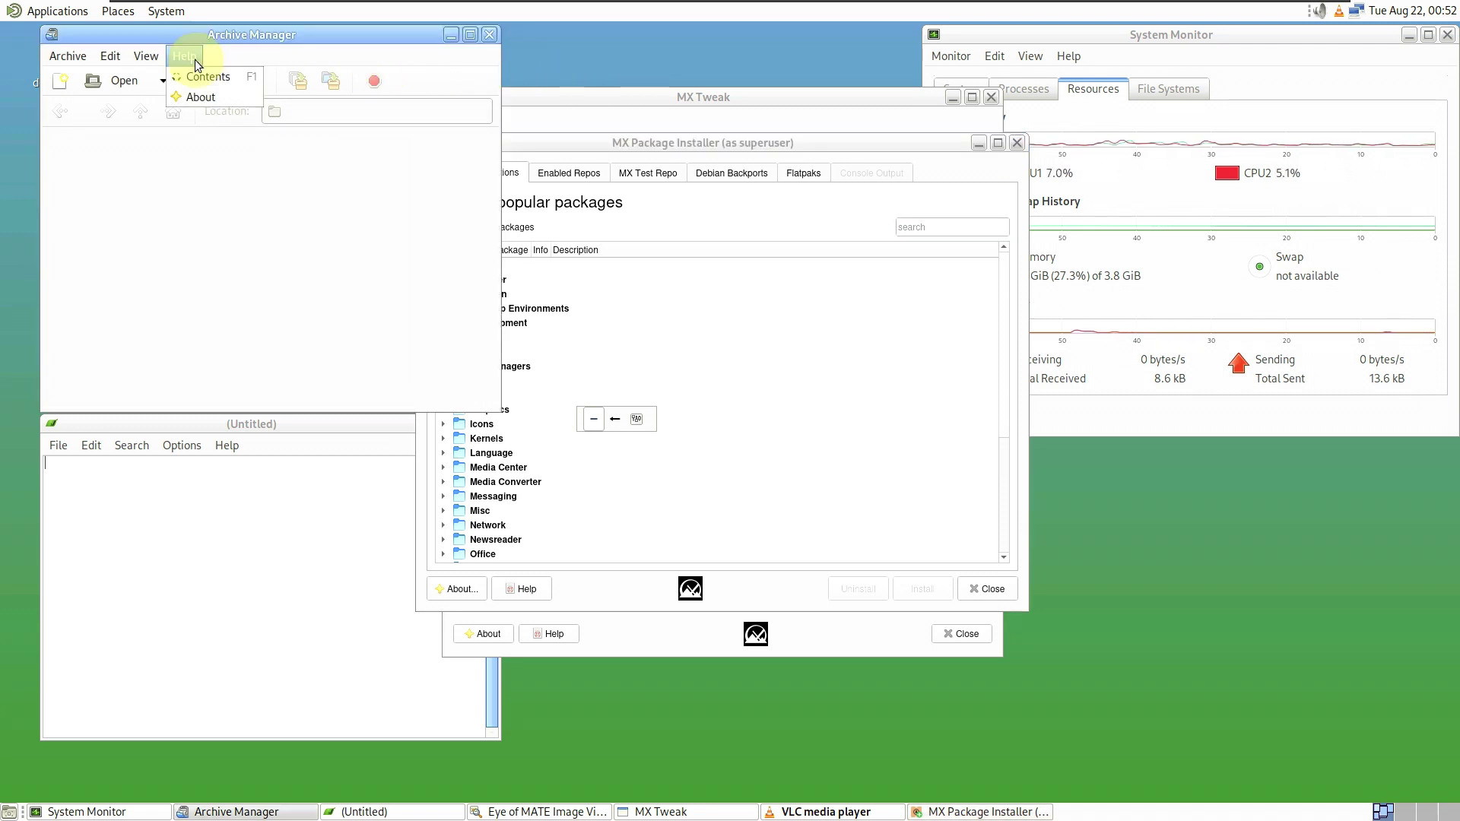
- View the About Engrampa information, then close Archive Manager
click(212, 98)
click(443, 106)
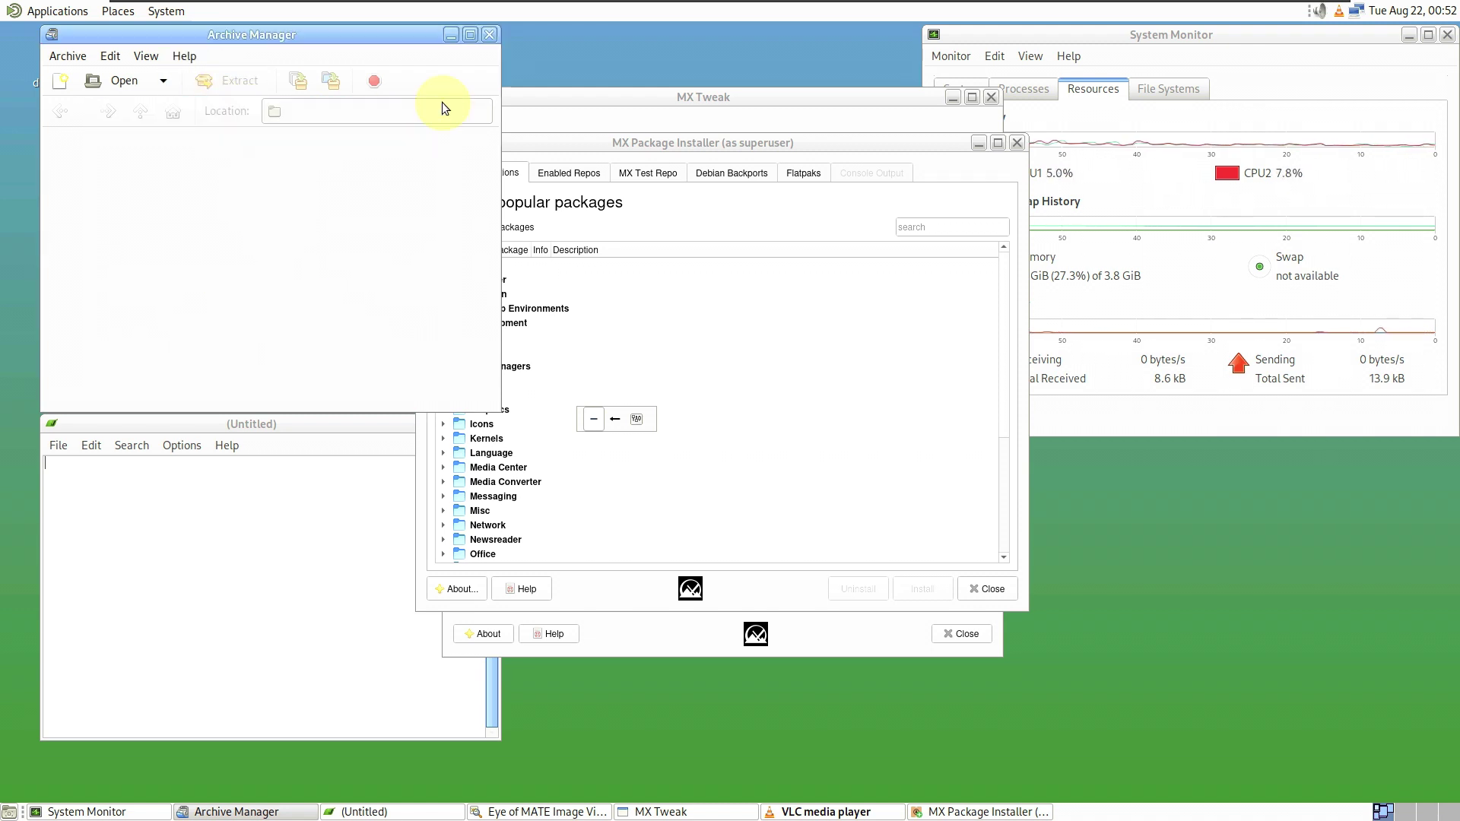
click(488, 35)
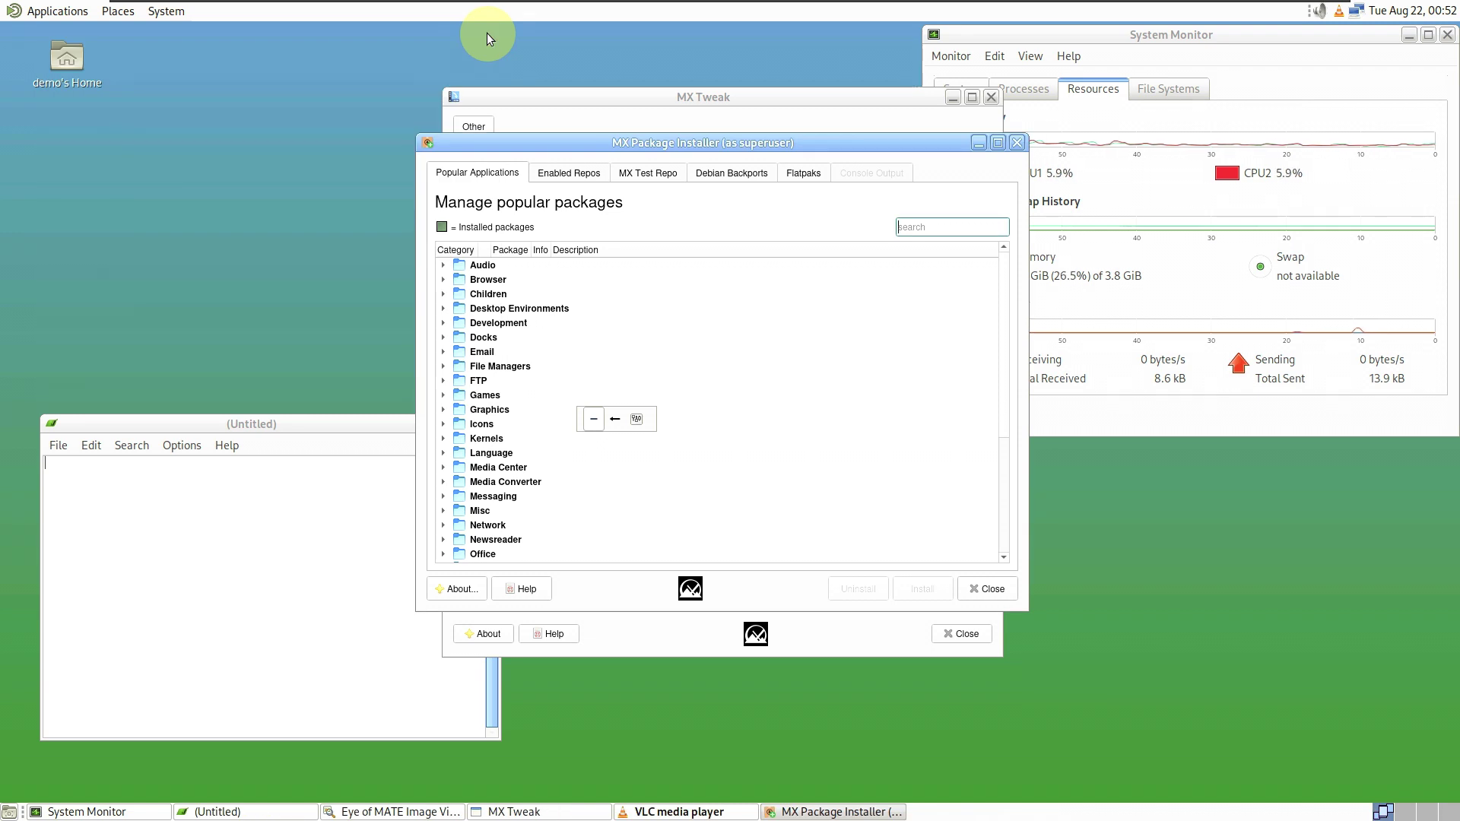
- View Pluma's About information, then type 'youtube.com/9to5linux' and start a new line for 'subscribe'
click(299, 423)
click(227, 445)
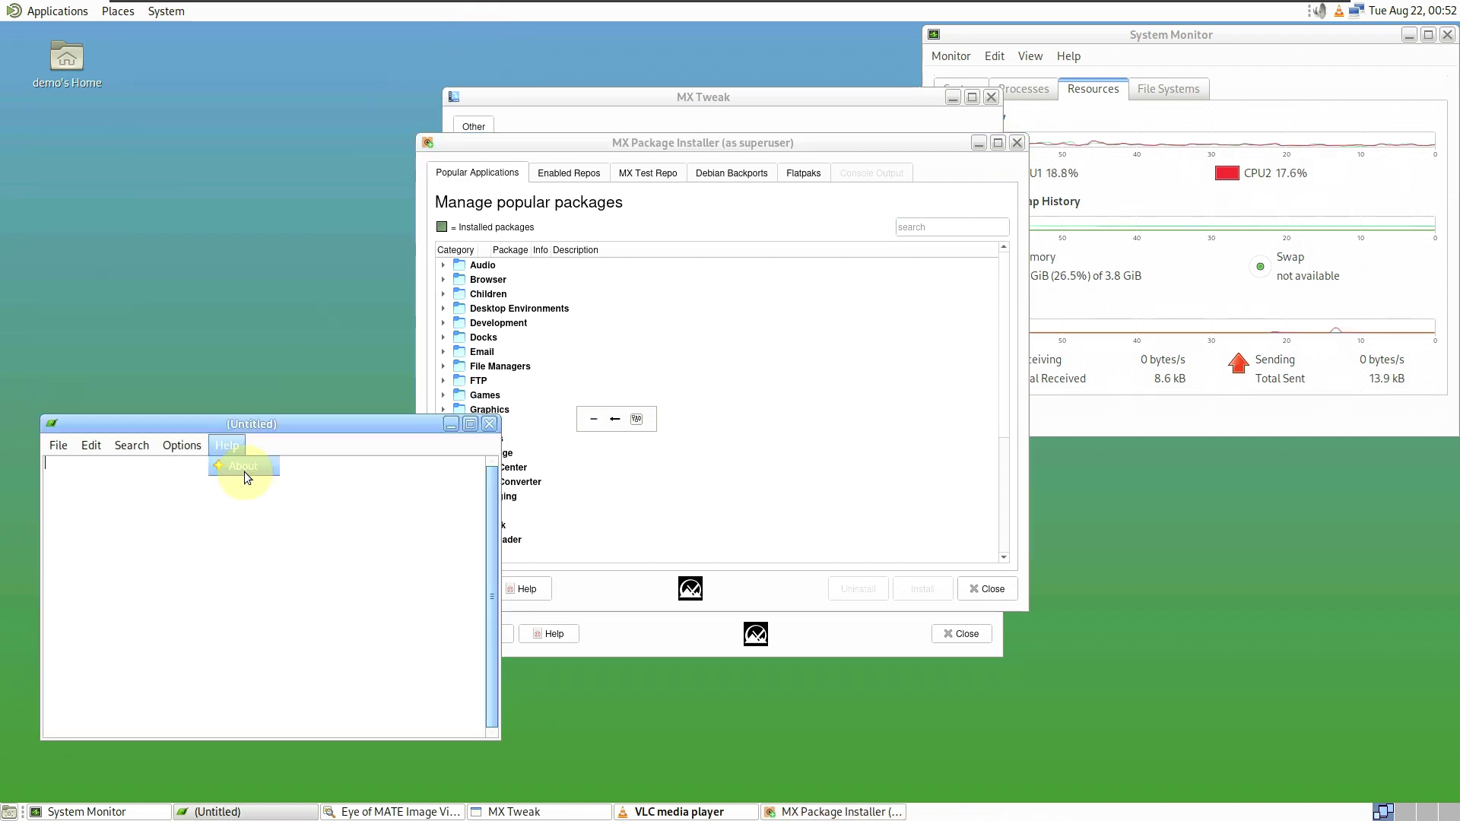
click(244, 471)
click(396, 726)
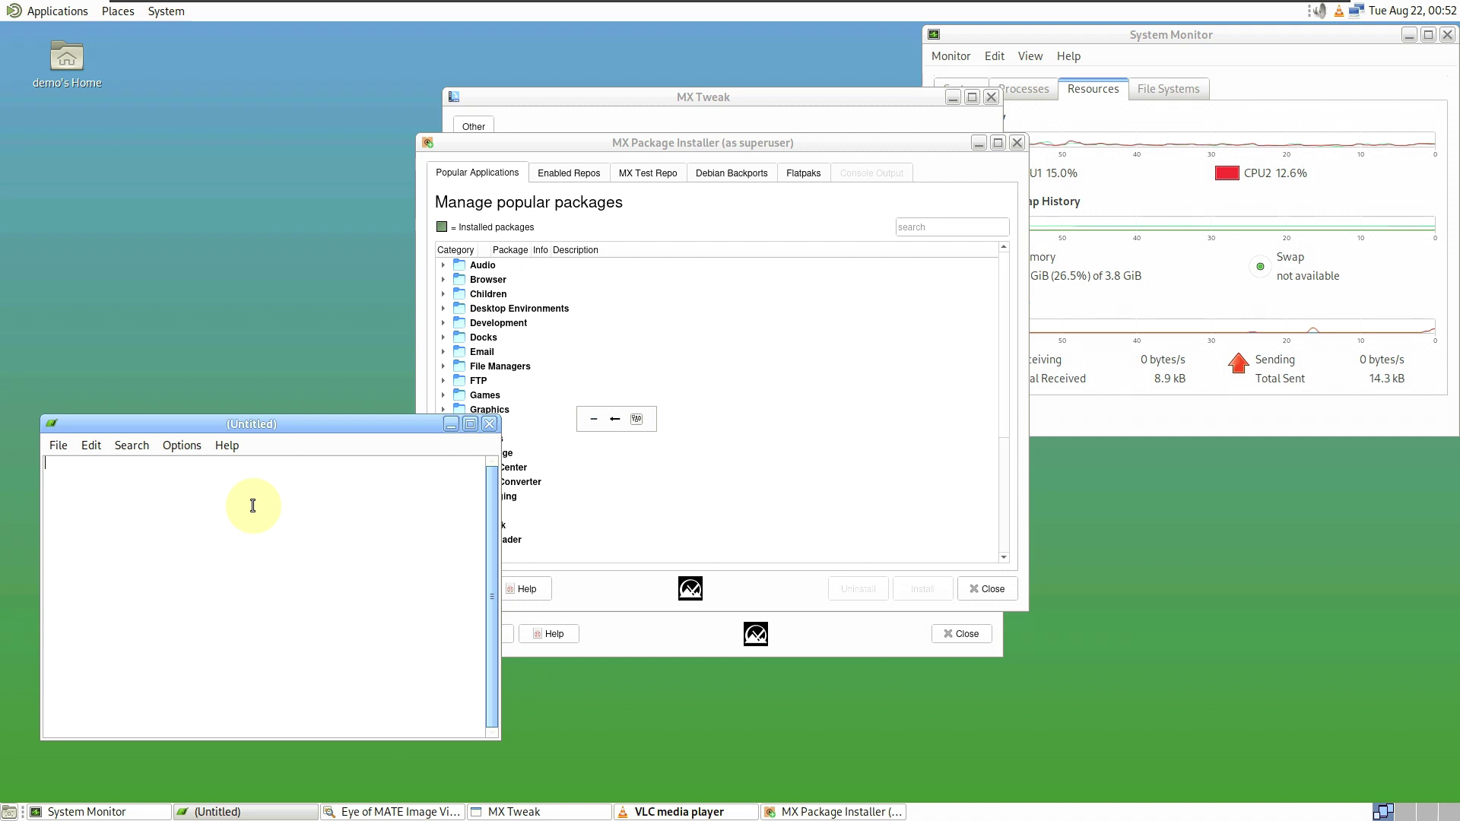
text(youtube.com/9to5linux)
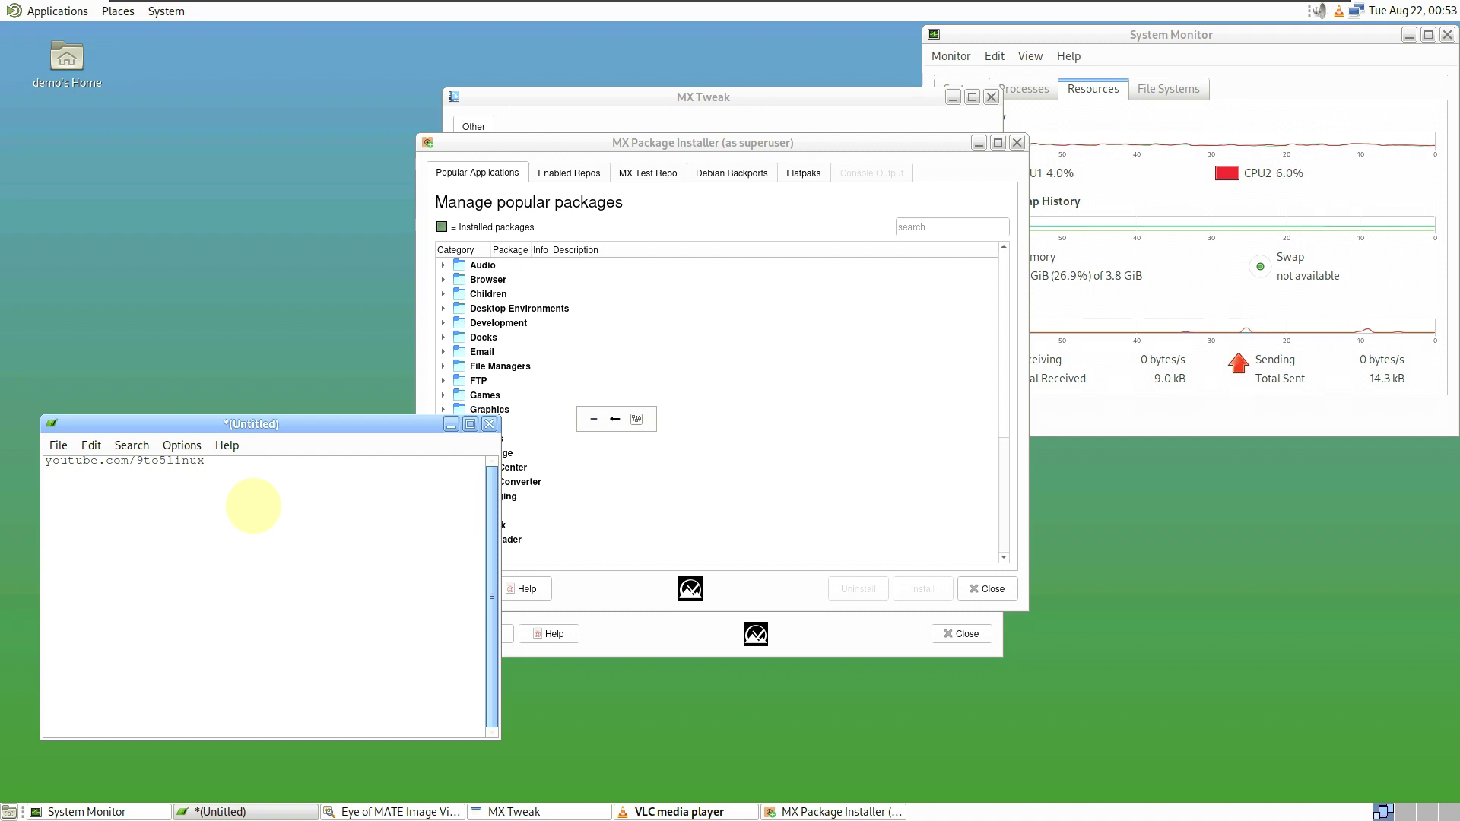
key(BackSpace)
key(Return)
key(Return)
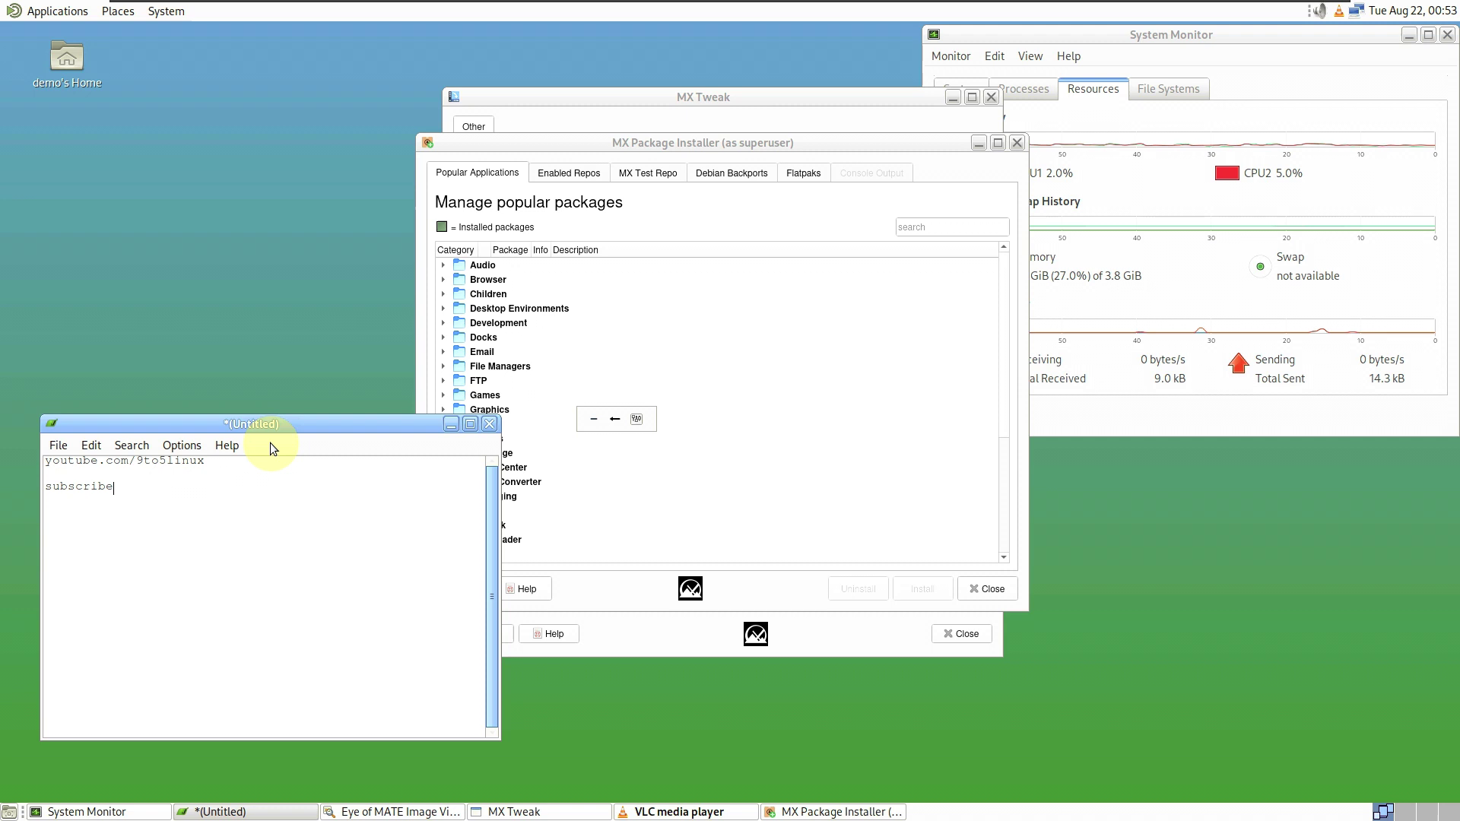
- Close the untitled Pluma document, discarding the changes instead of saving
click(489, 424)
click(328, 636)
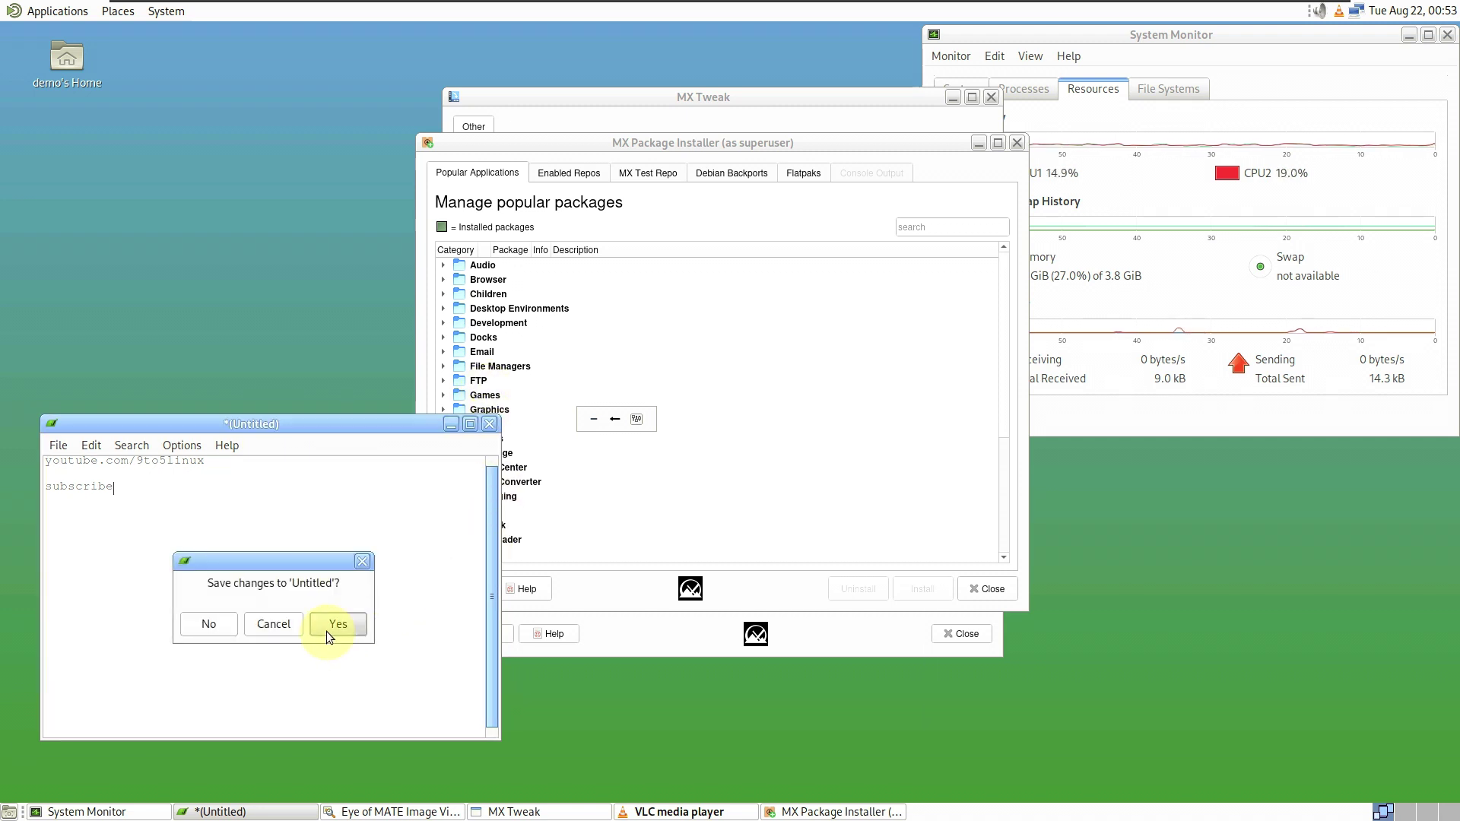
click(918, 74)
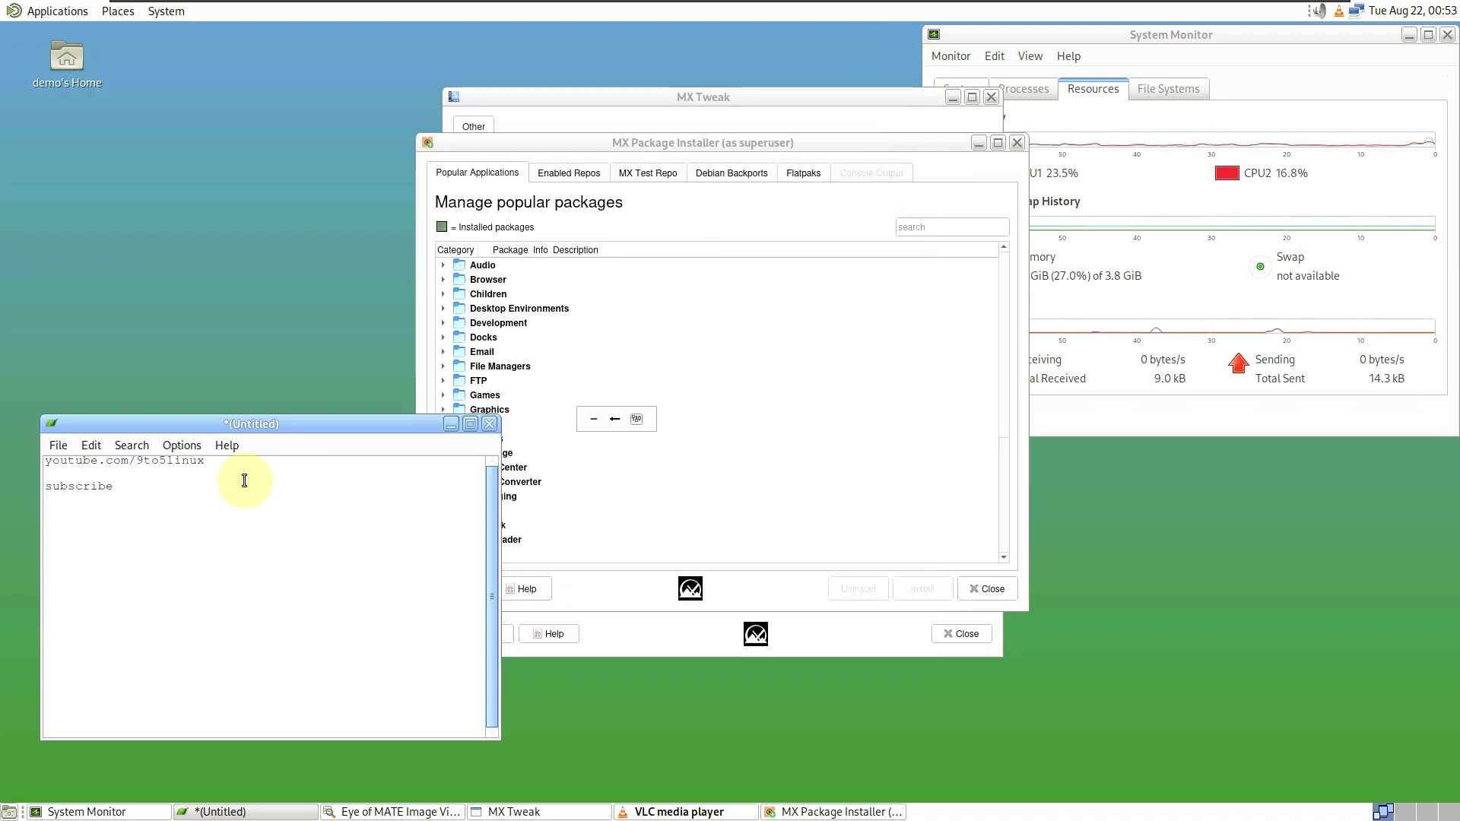
click(489, 424)
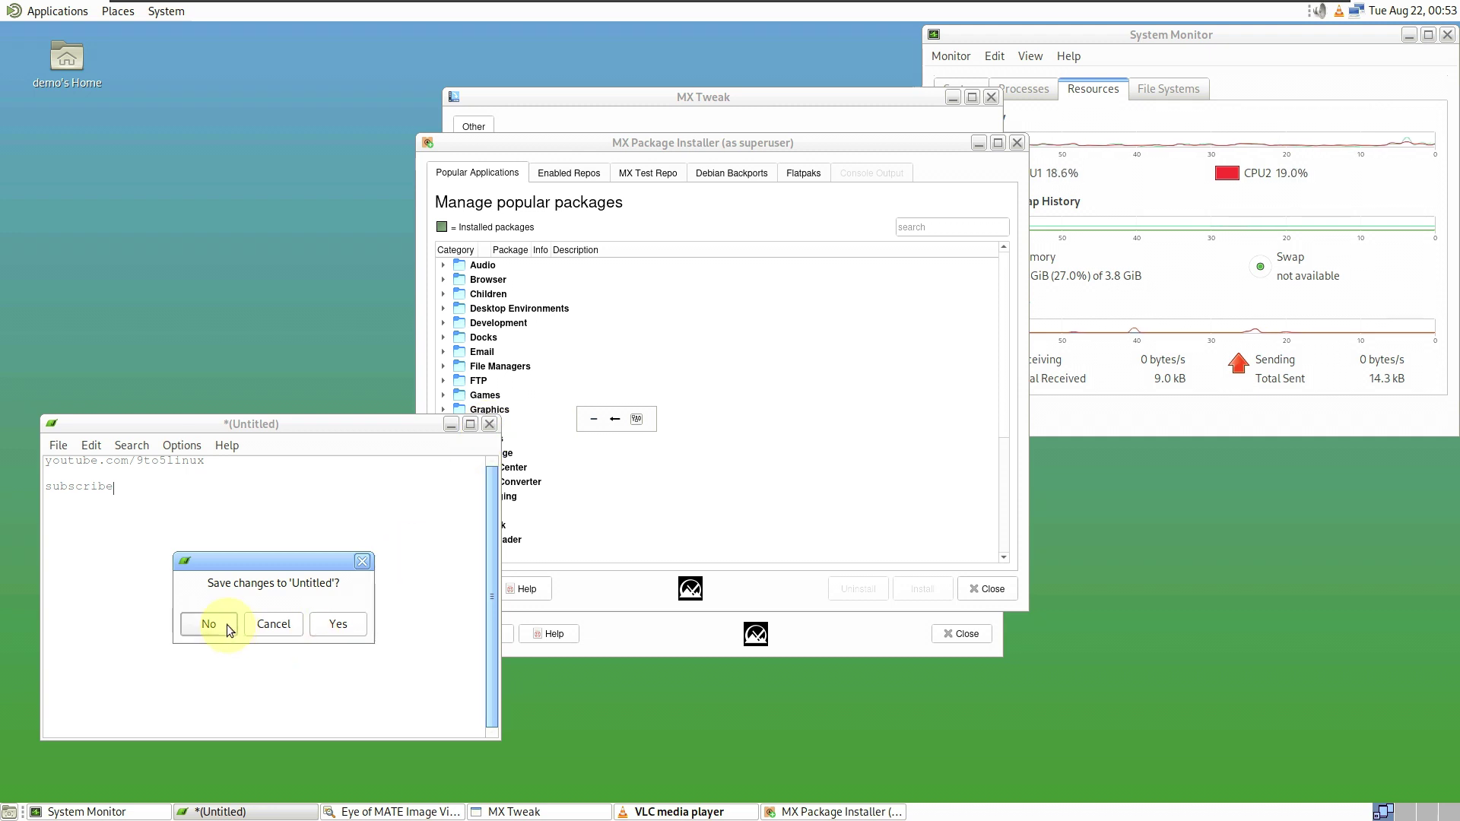
click(209, 623)
click(722, 97)
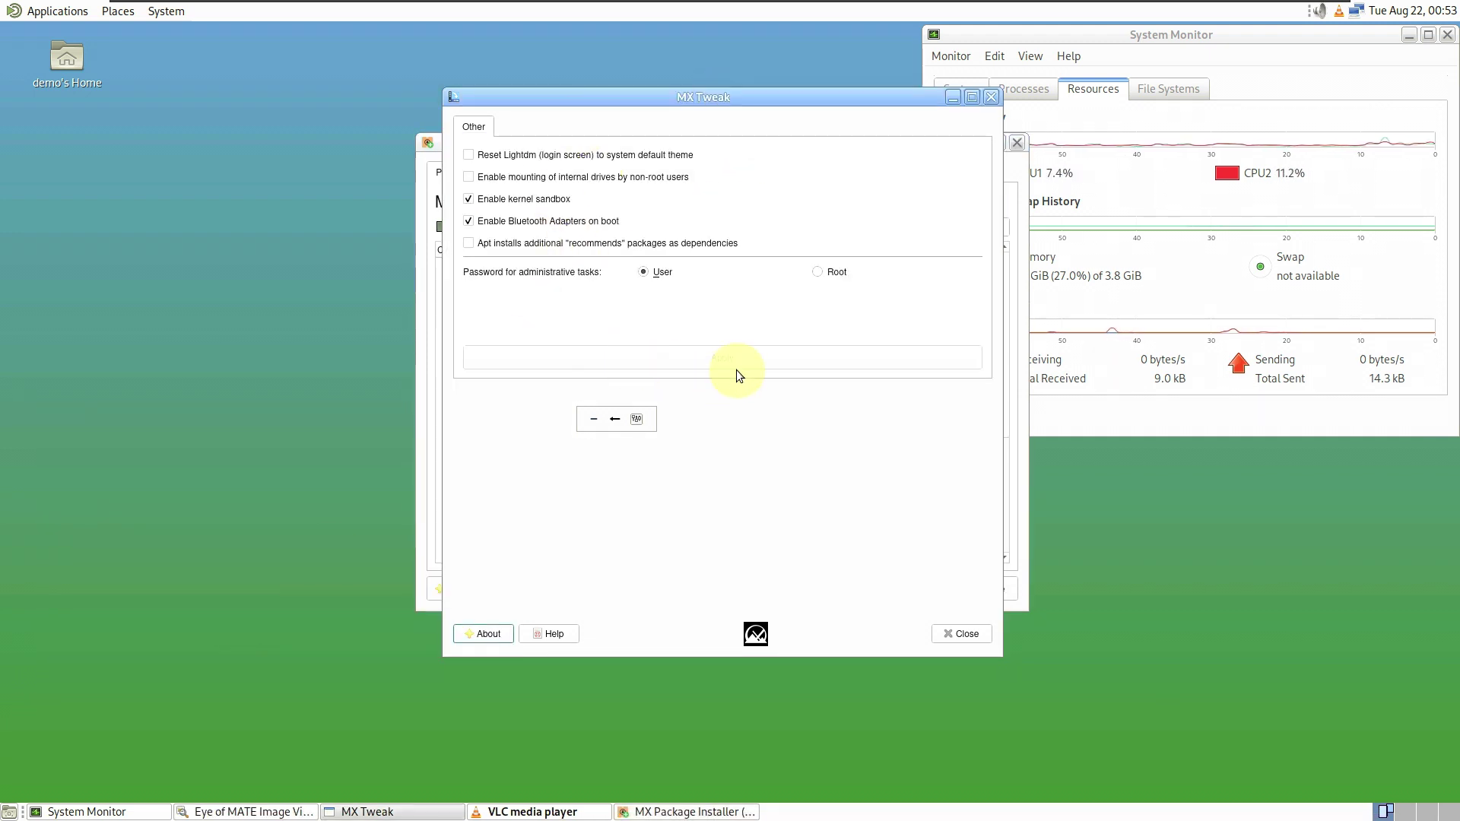
- Pick the Root password option in MX Tweak, close MX Tweak, and maximize MX Package Installer
click(836, 271)
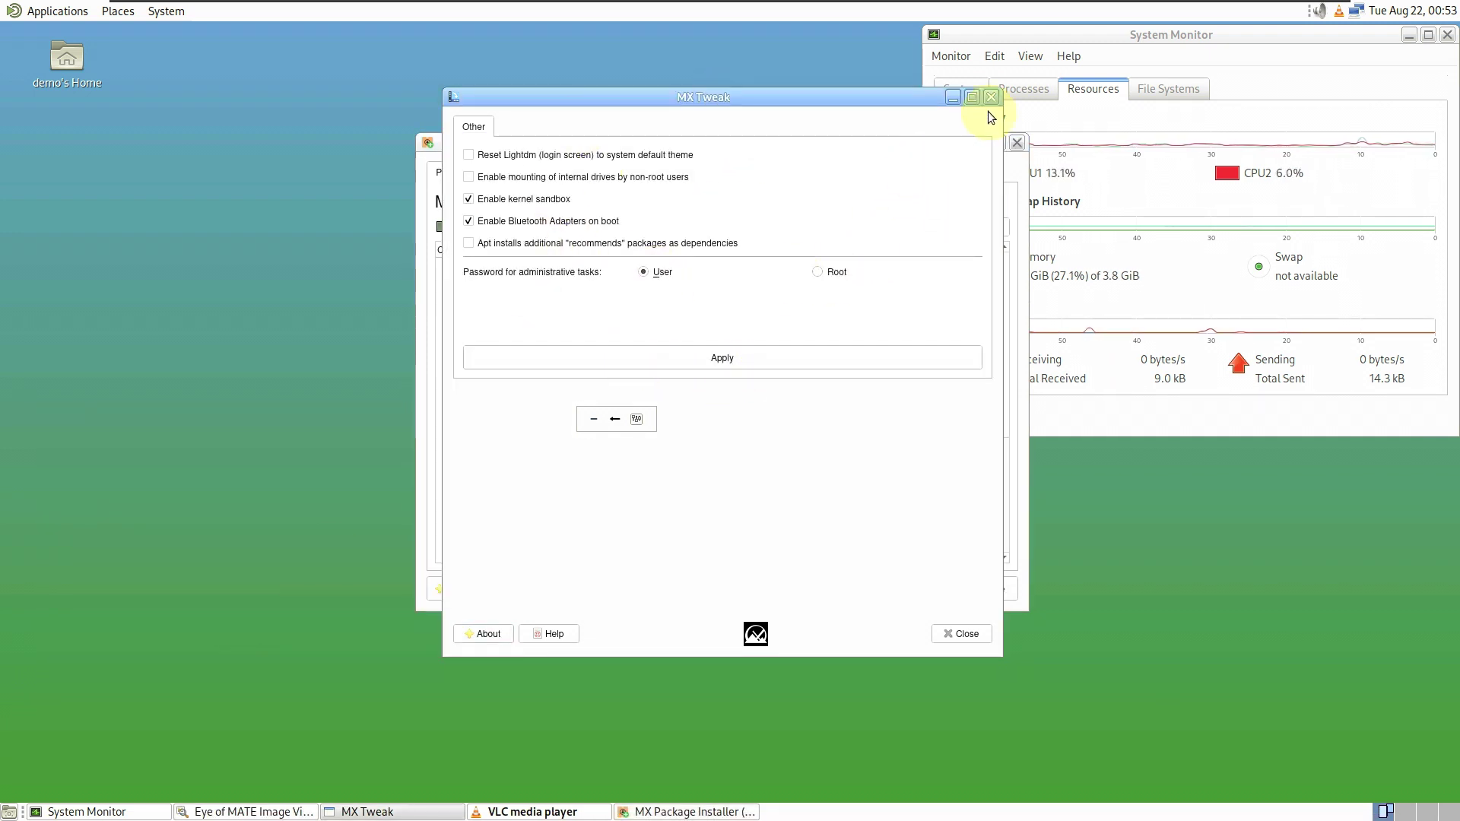
click(990, 98)
click(996, 144)
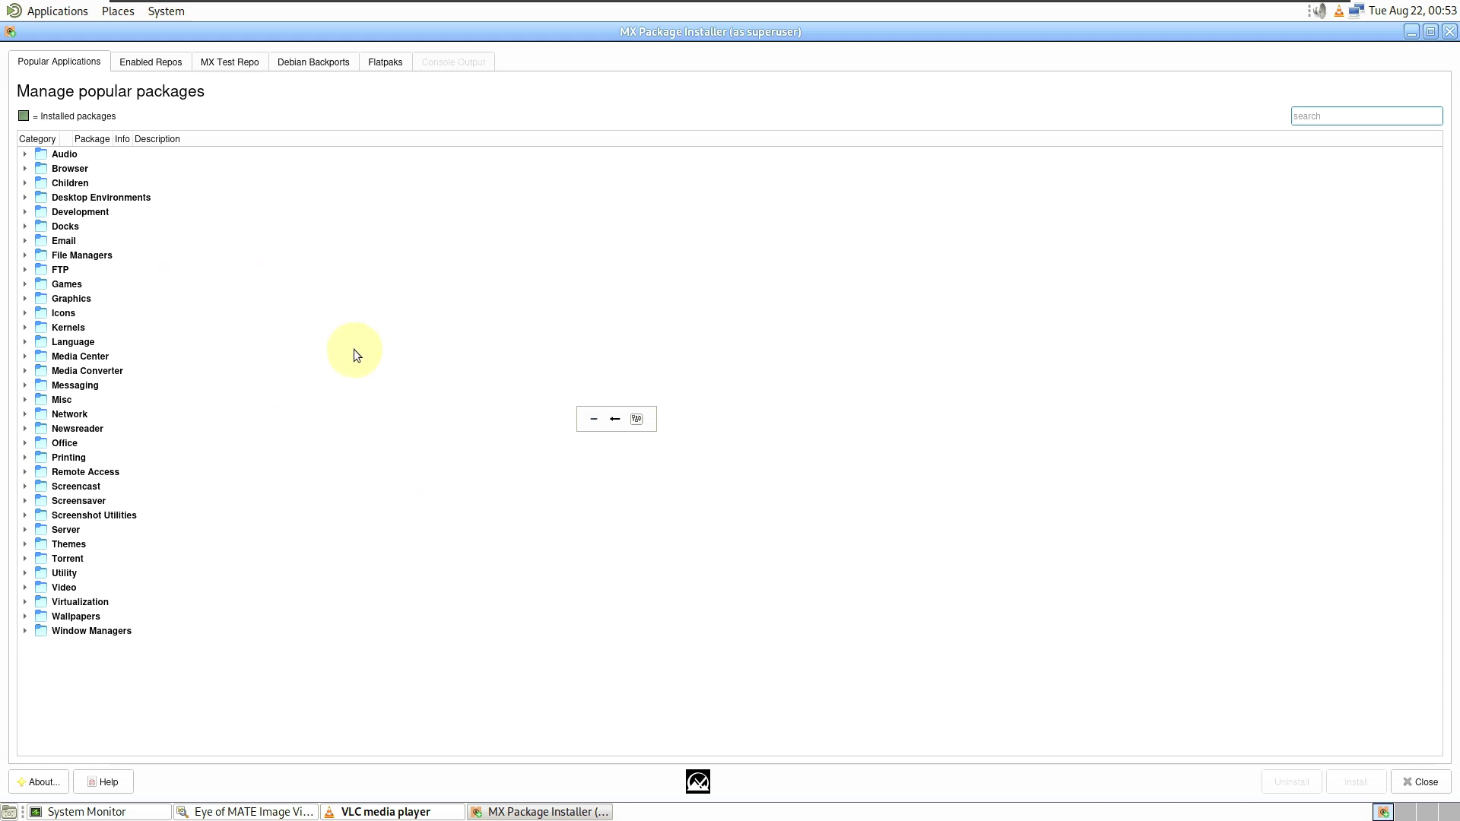
- Expand the Audio category, view the installer's About information, then expand the Office category
click(30, 157)
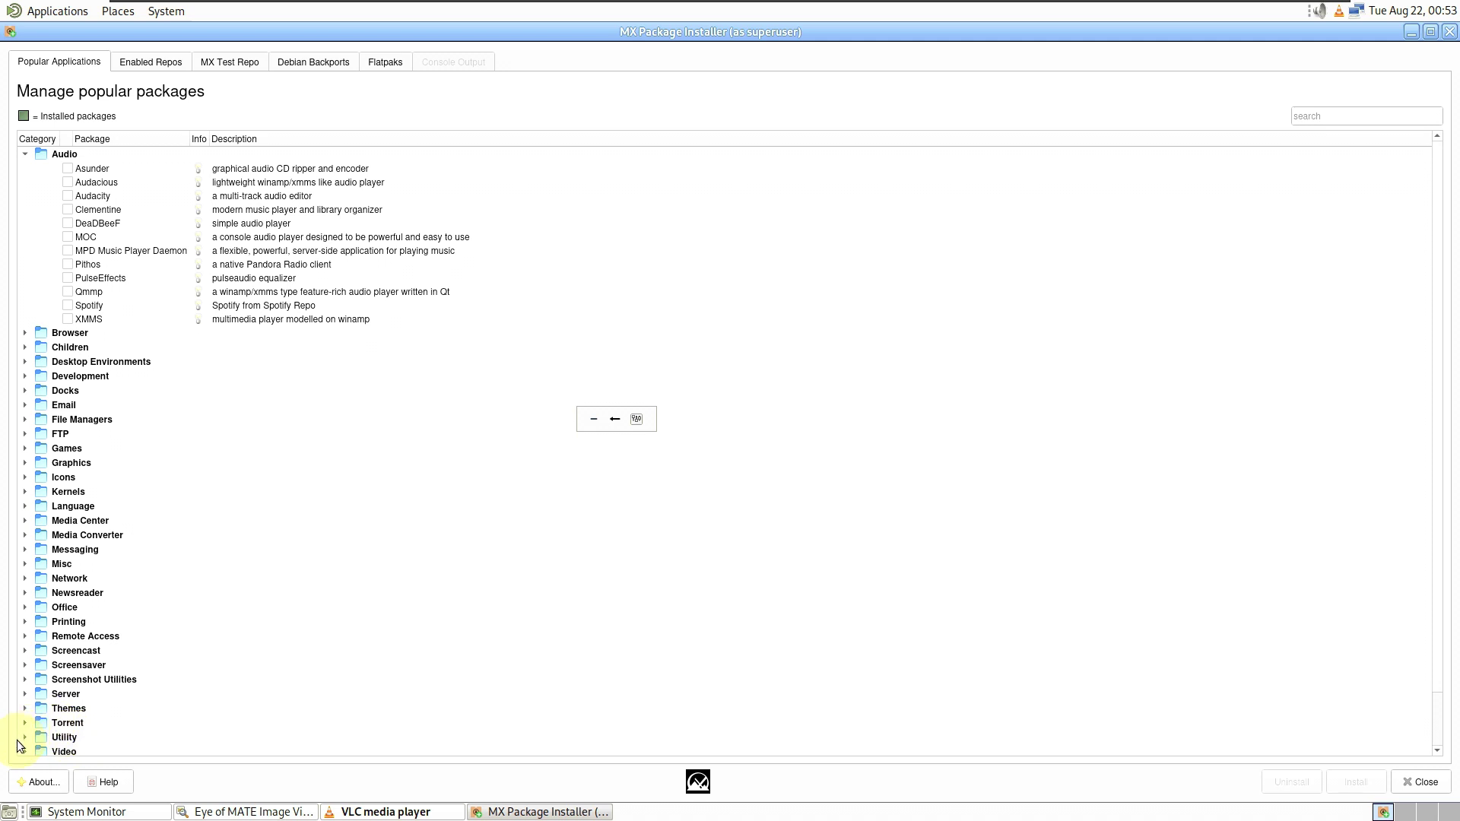
click(38, 782)
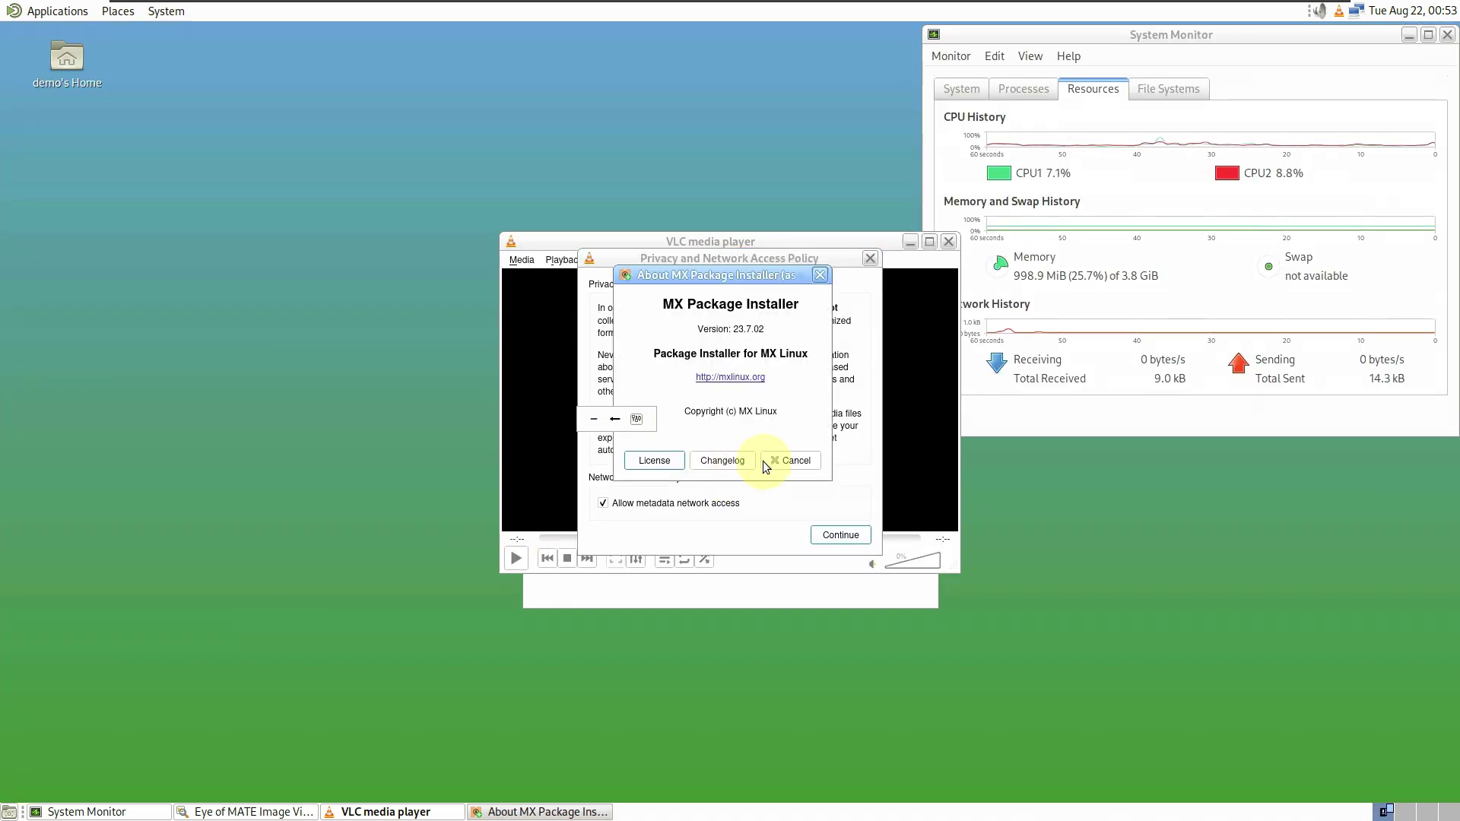
click(763, 461)
scroll(504, 449, down, 7)
click(445, 403)
scroll(532, 454, down, 3)
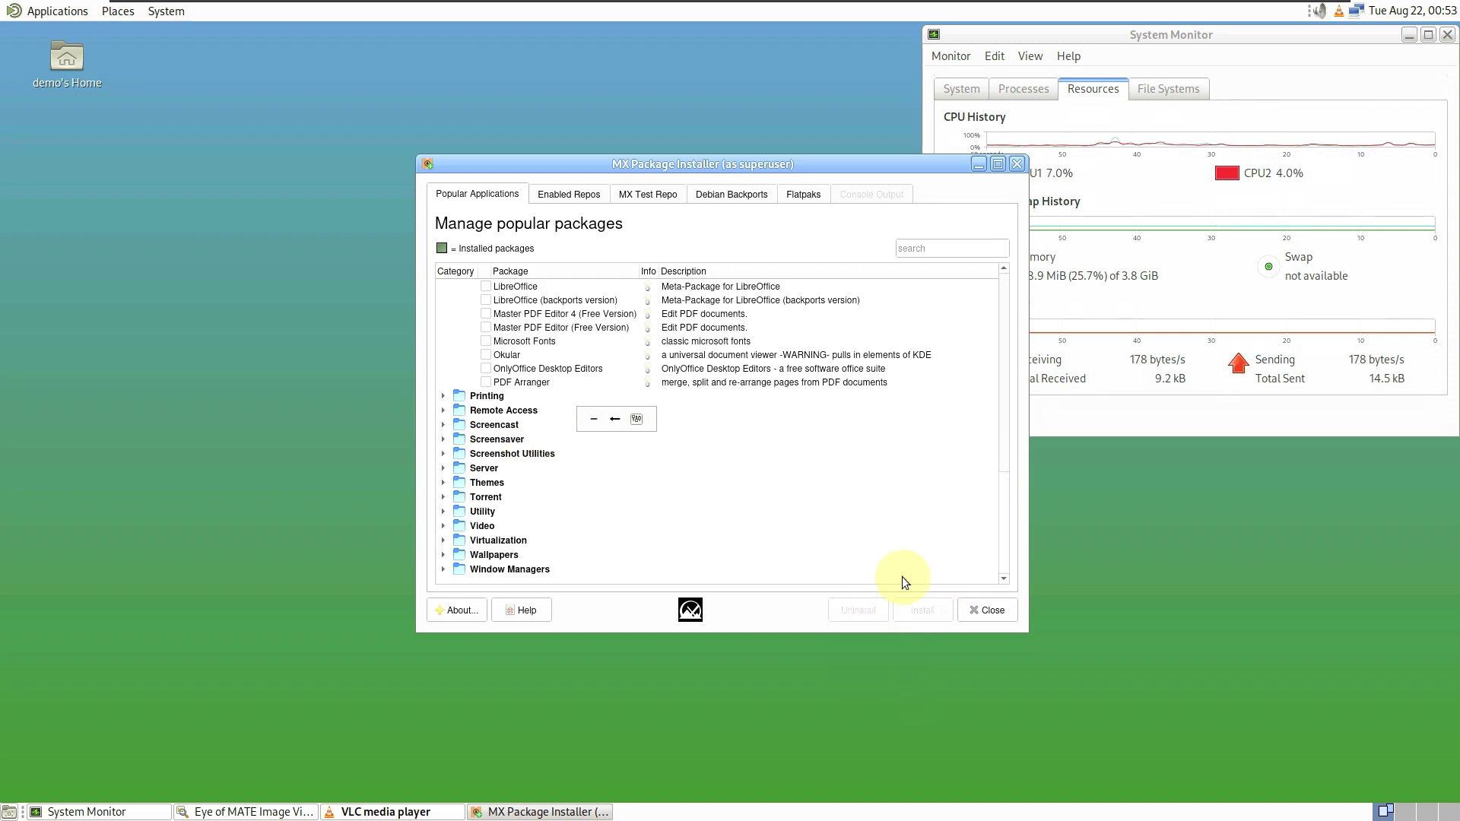
- Switch to the MX Test Repo package list and dismiss the test repository warning
click(586, 201)
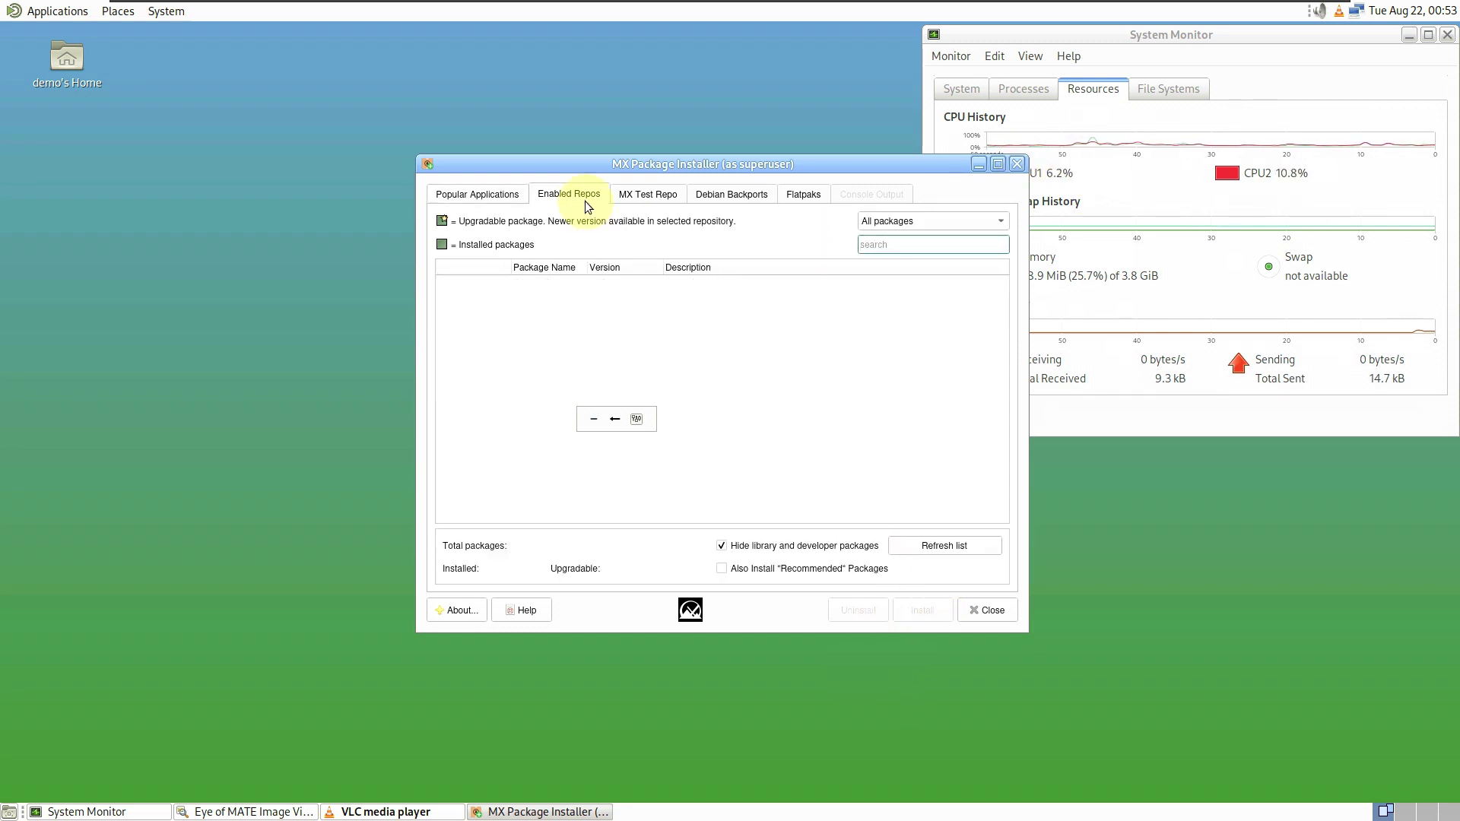
click(647, 200)
click(879, 438)
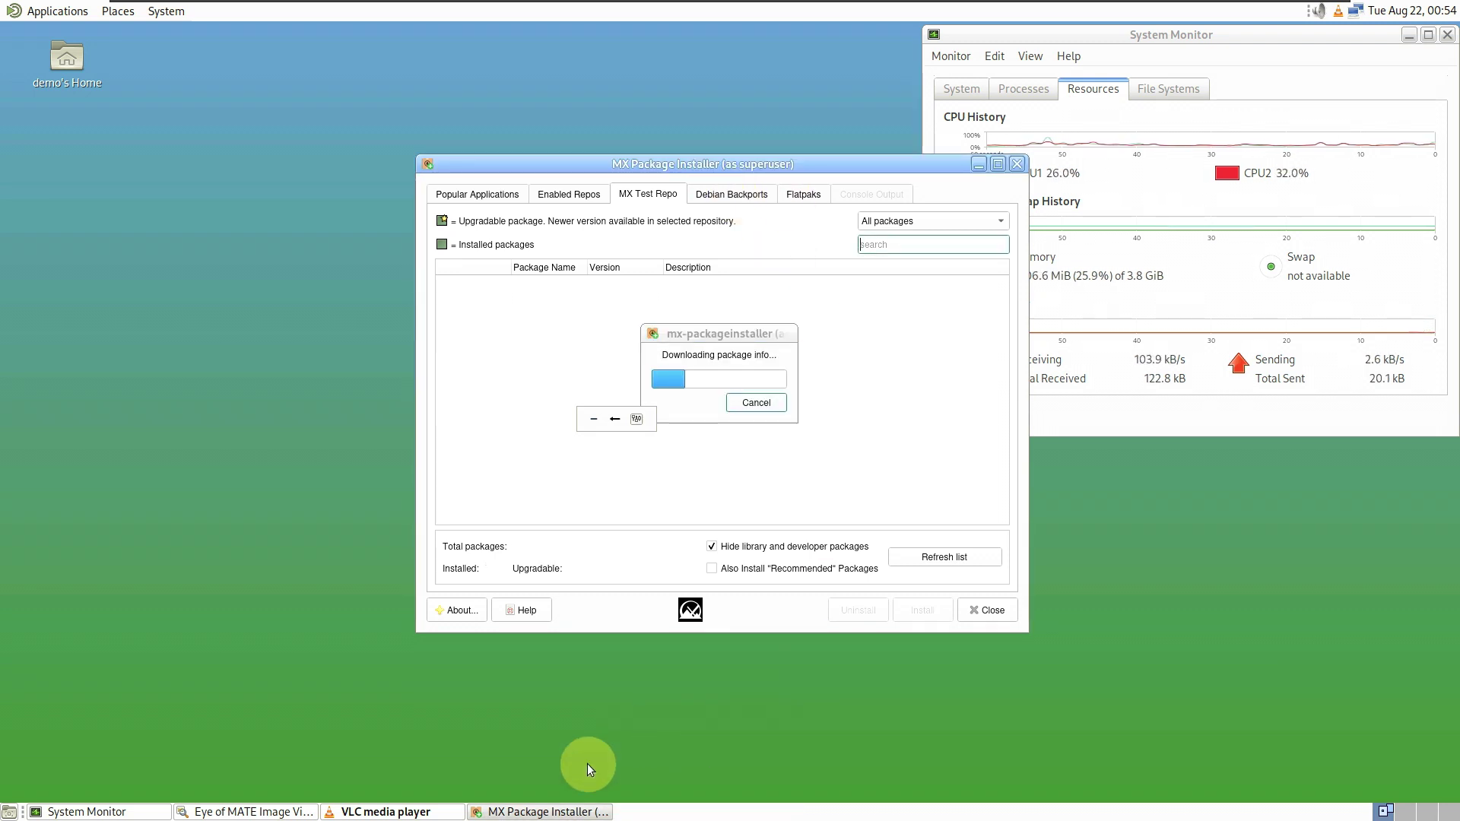
- Accept VLC's network access policy, then view and close VLC's About information
click(385, 811)
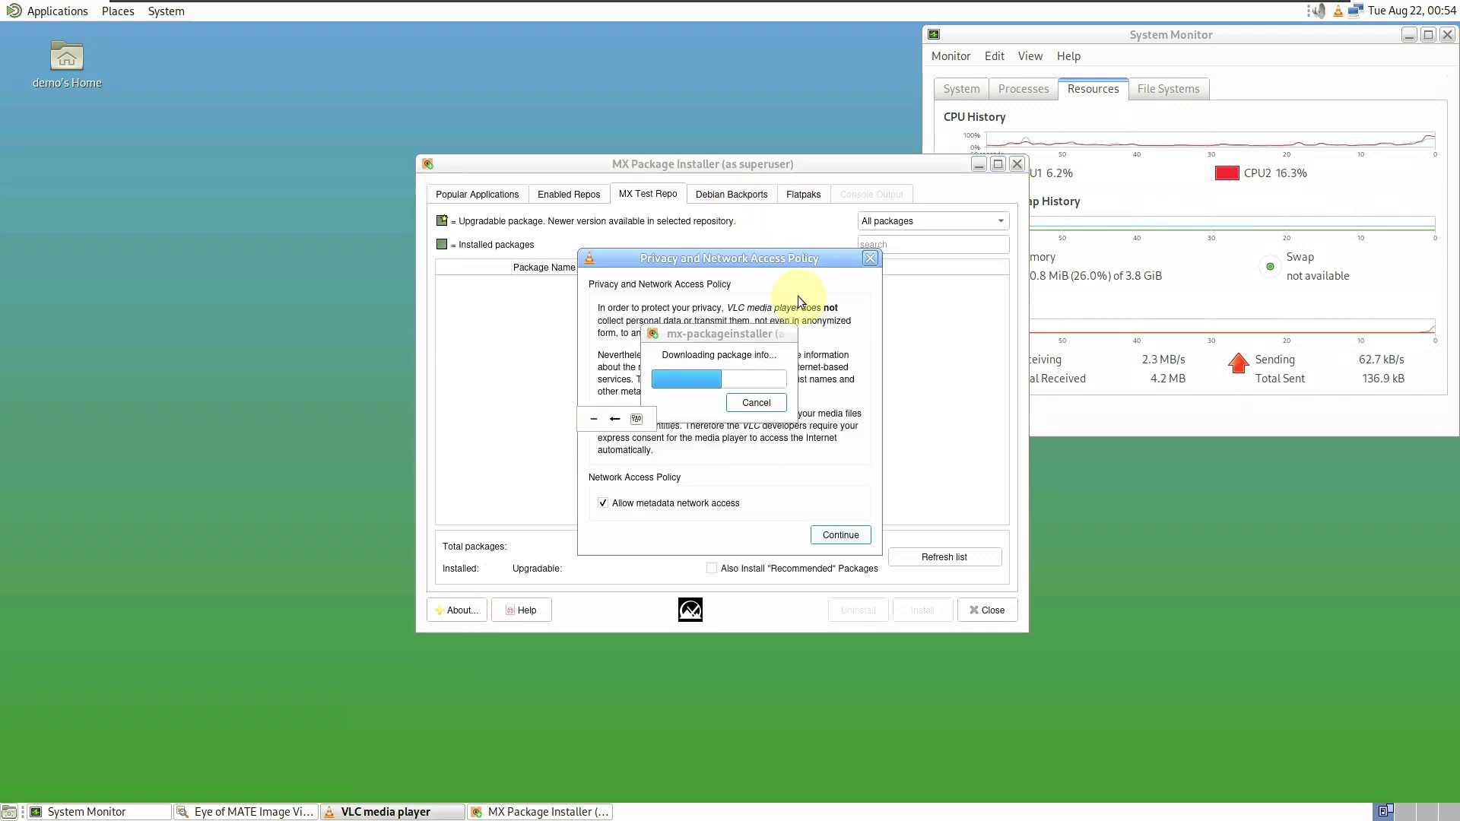
click(841, 535)
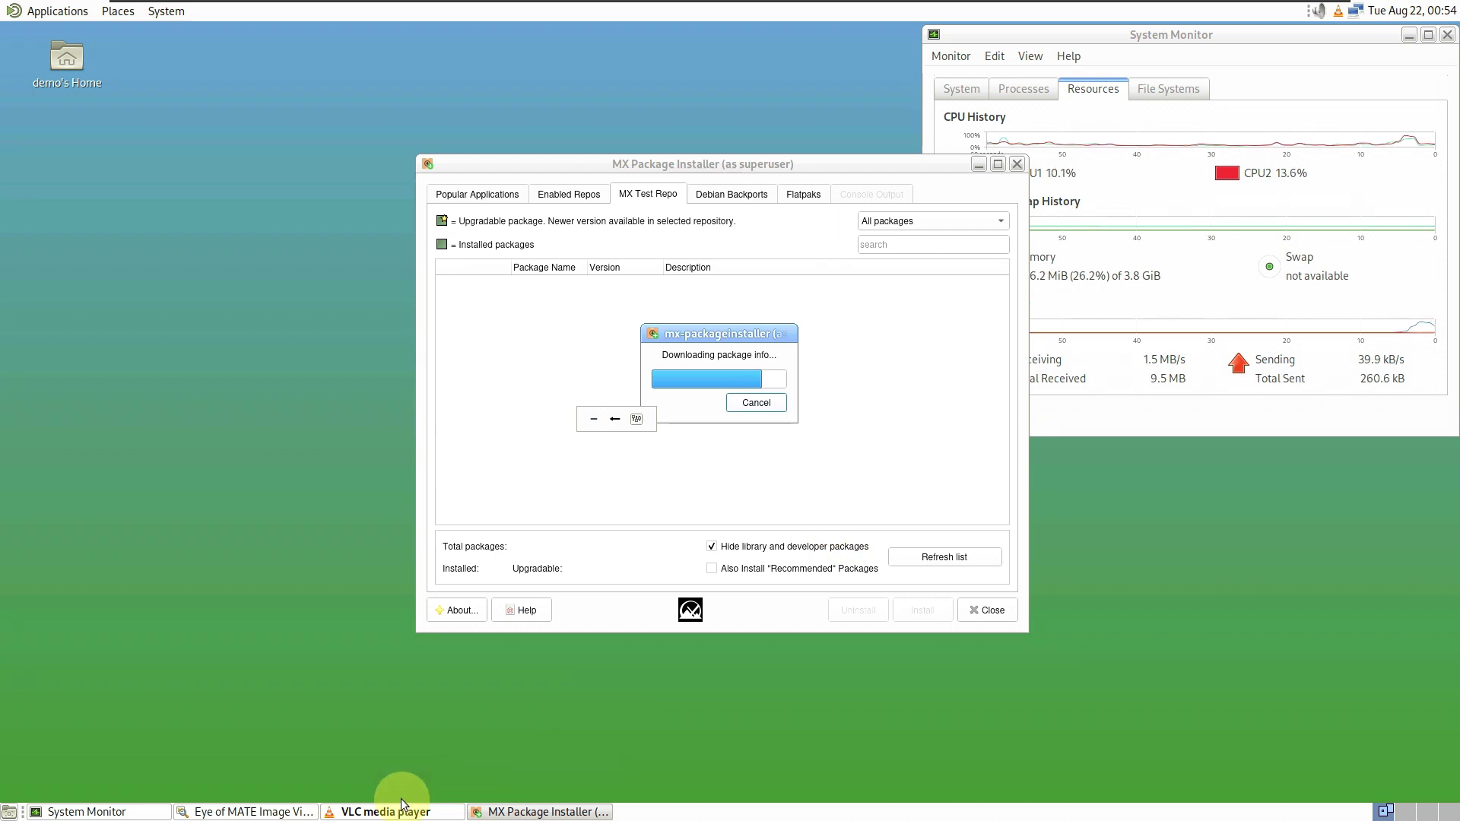
click(386, 808)
click(777, 263)
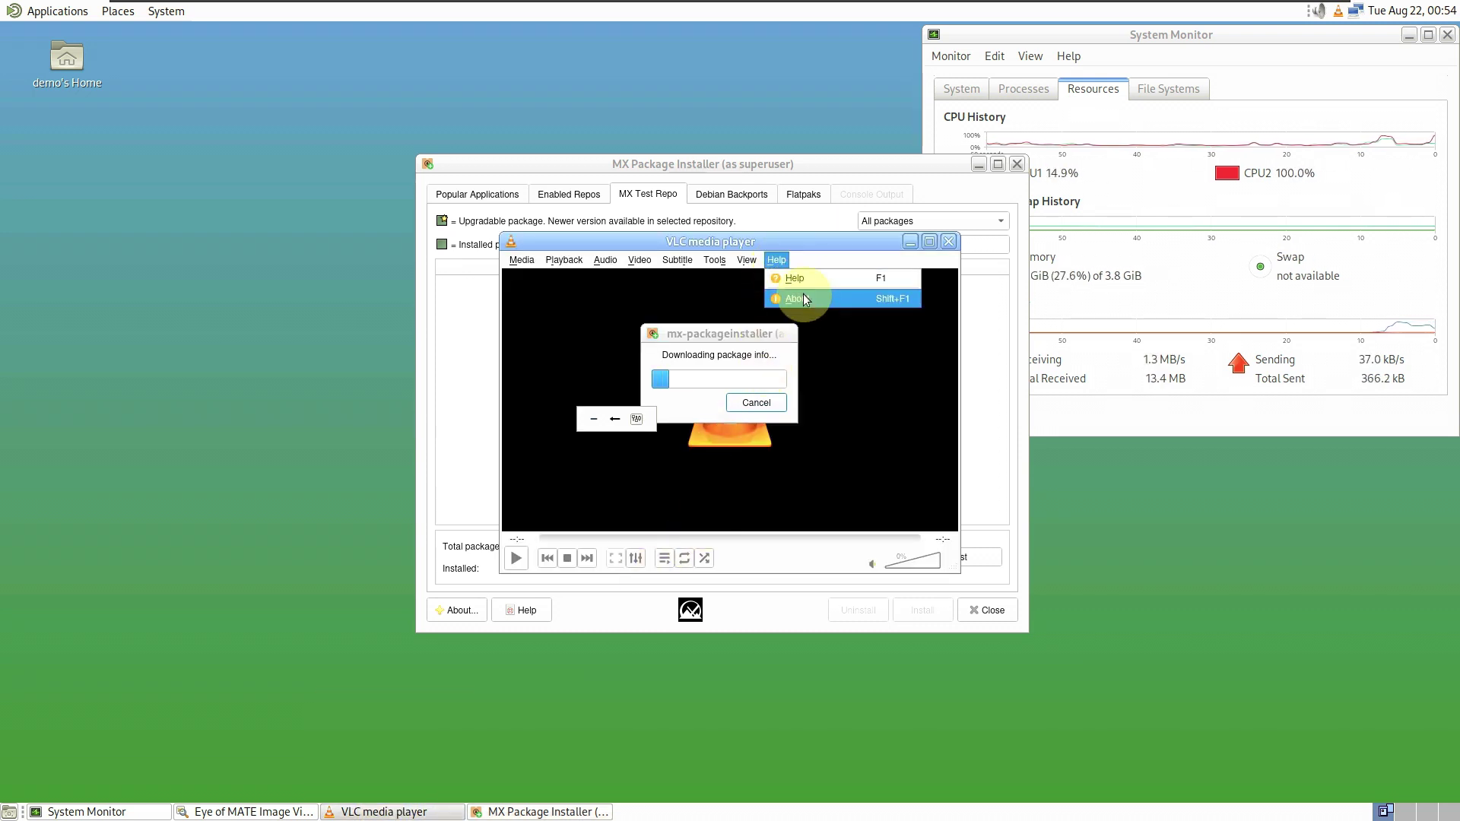
click(770, 298)
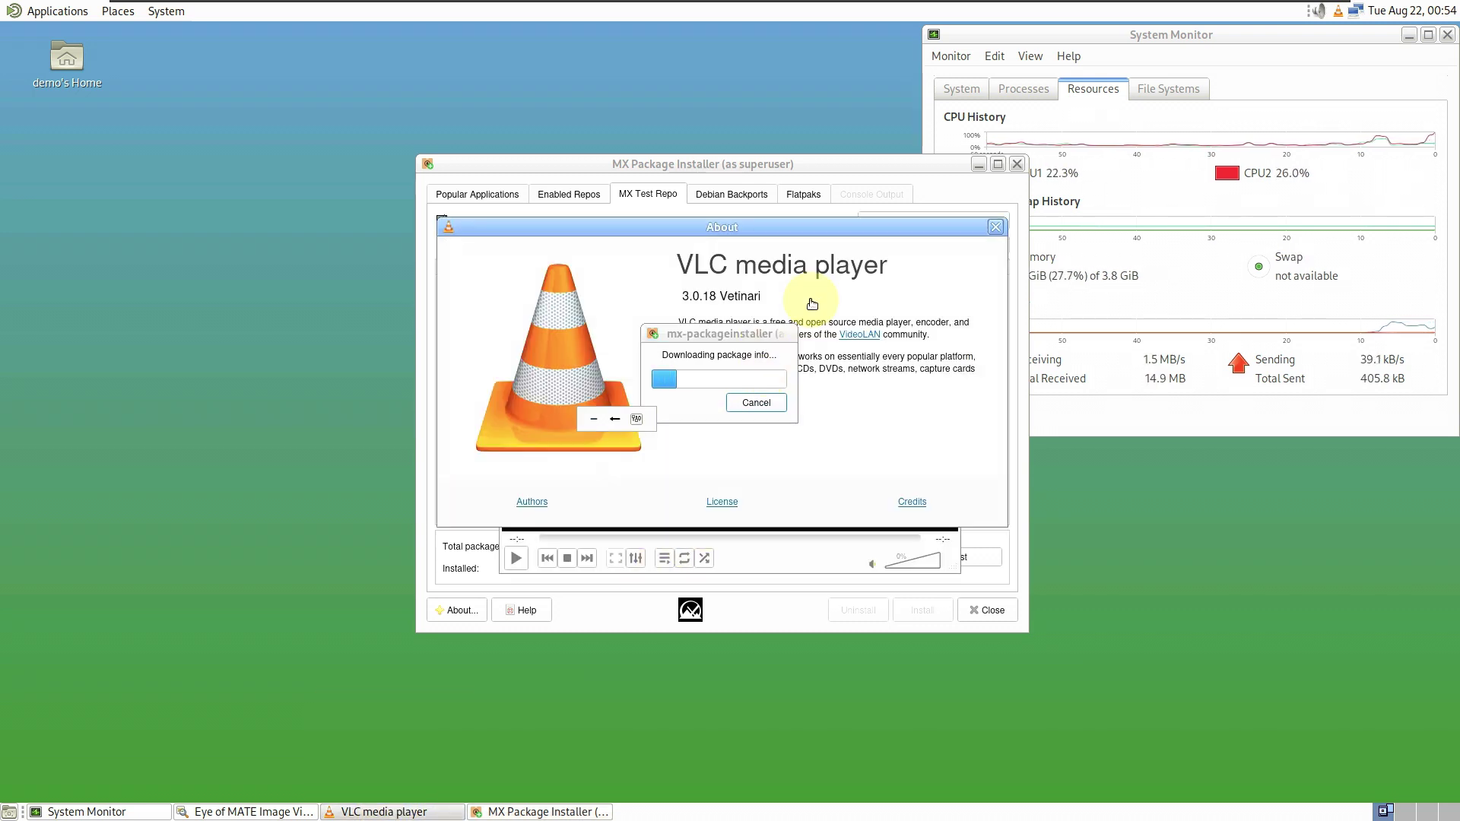
click(995, 227)
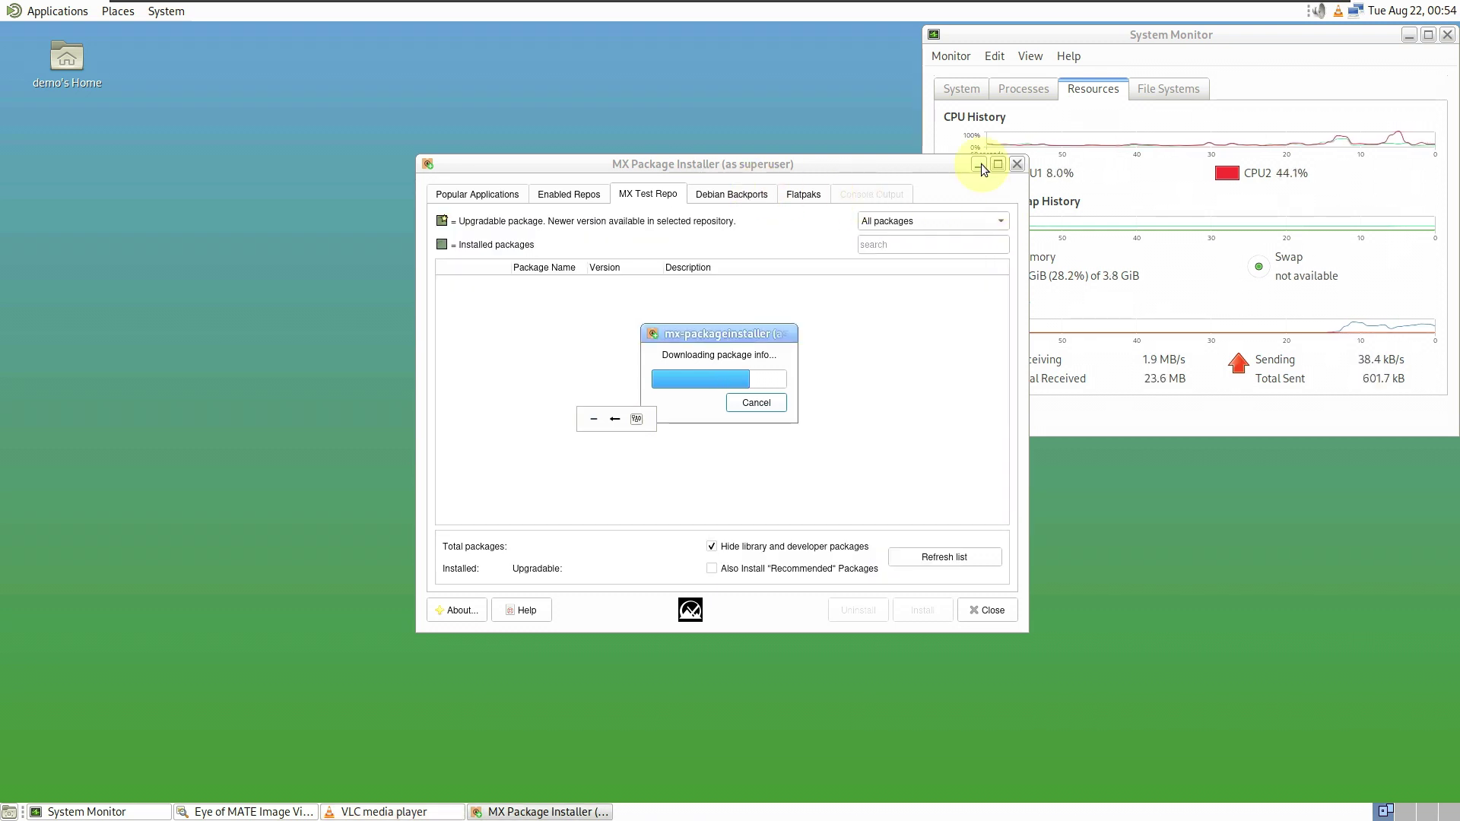
- View Eye of MATE's About information, then close the image viewer
click(287, 814)
click(685, 275)
click(704, 306)
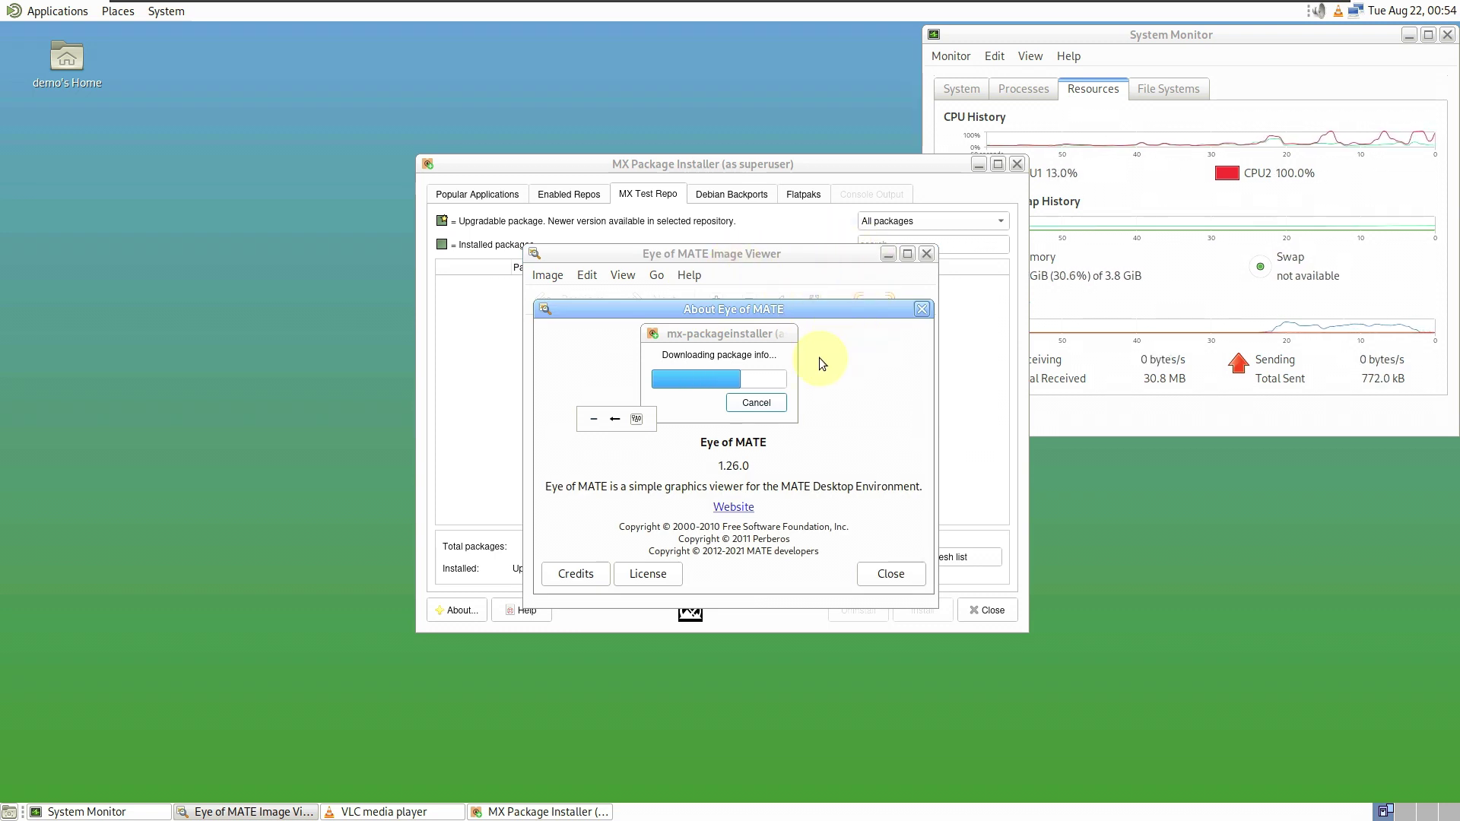
click(905, 572)
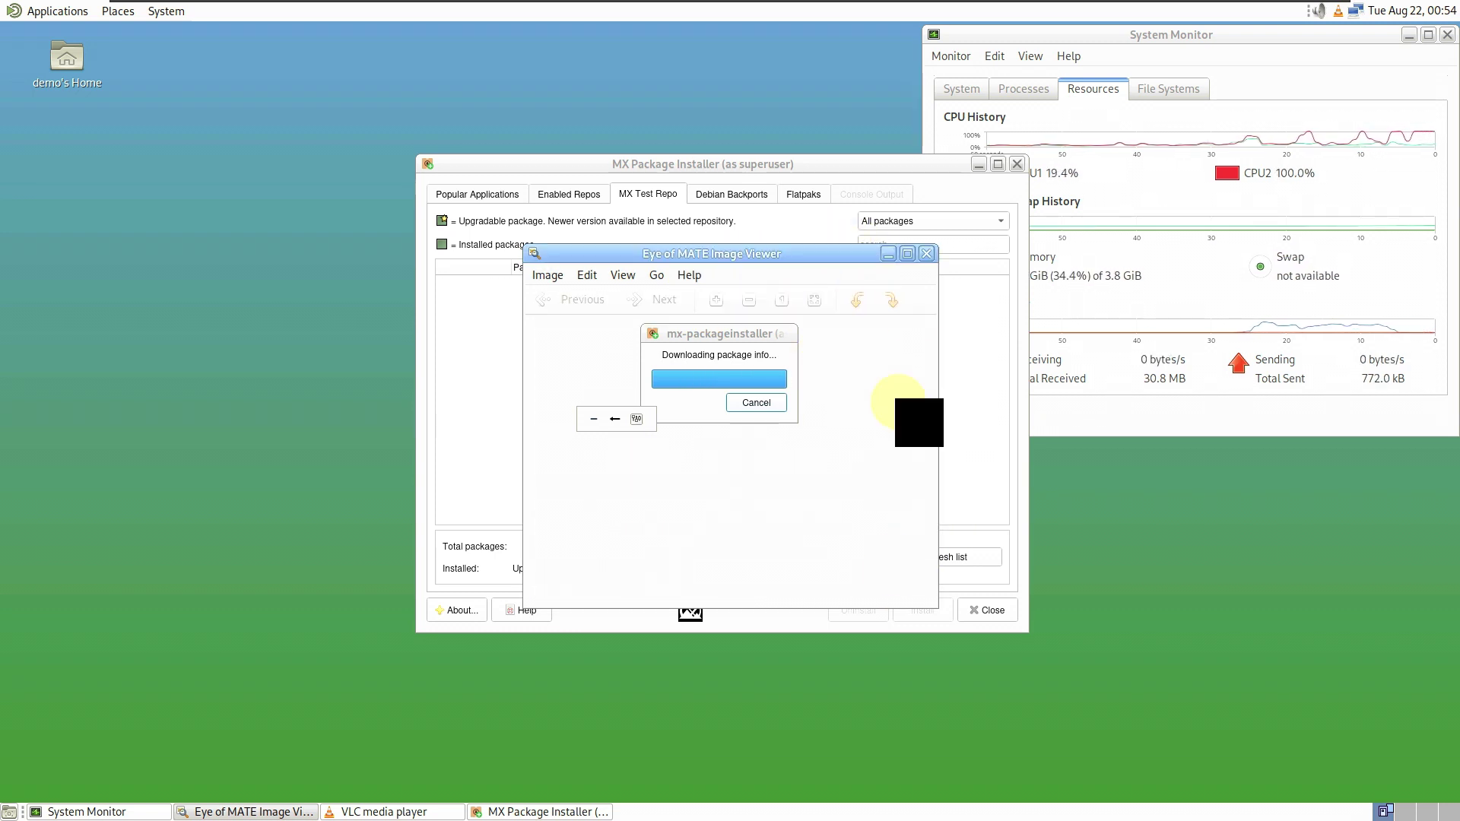
click(926, 254)
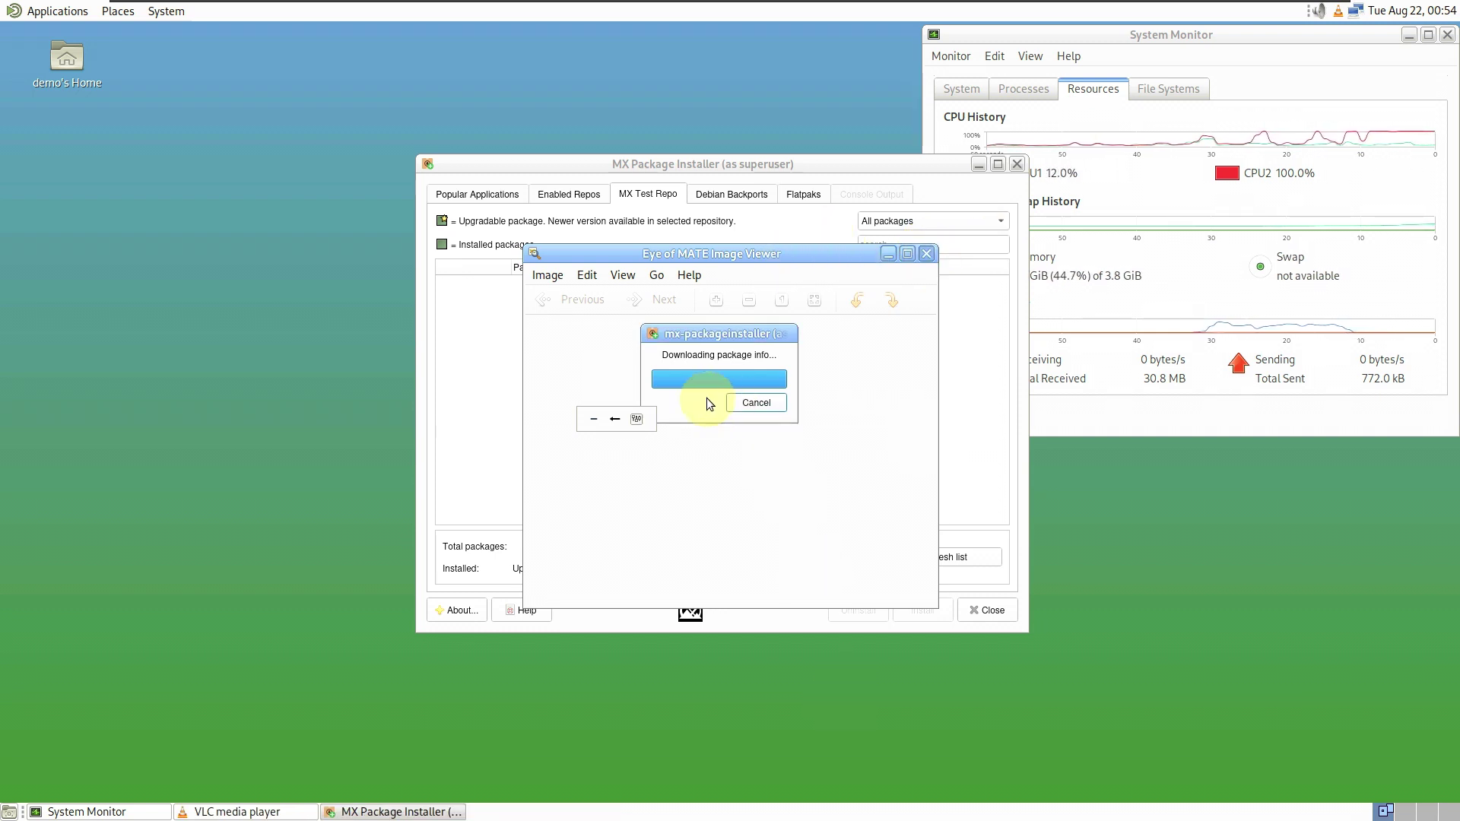
click(1200, 41)
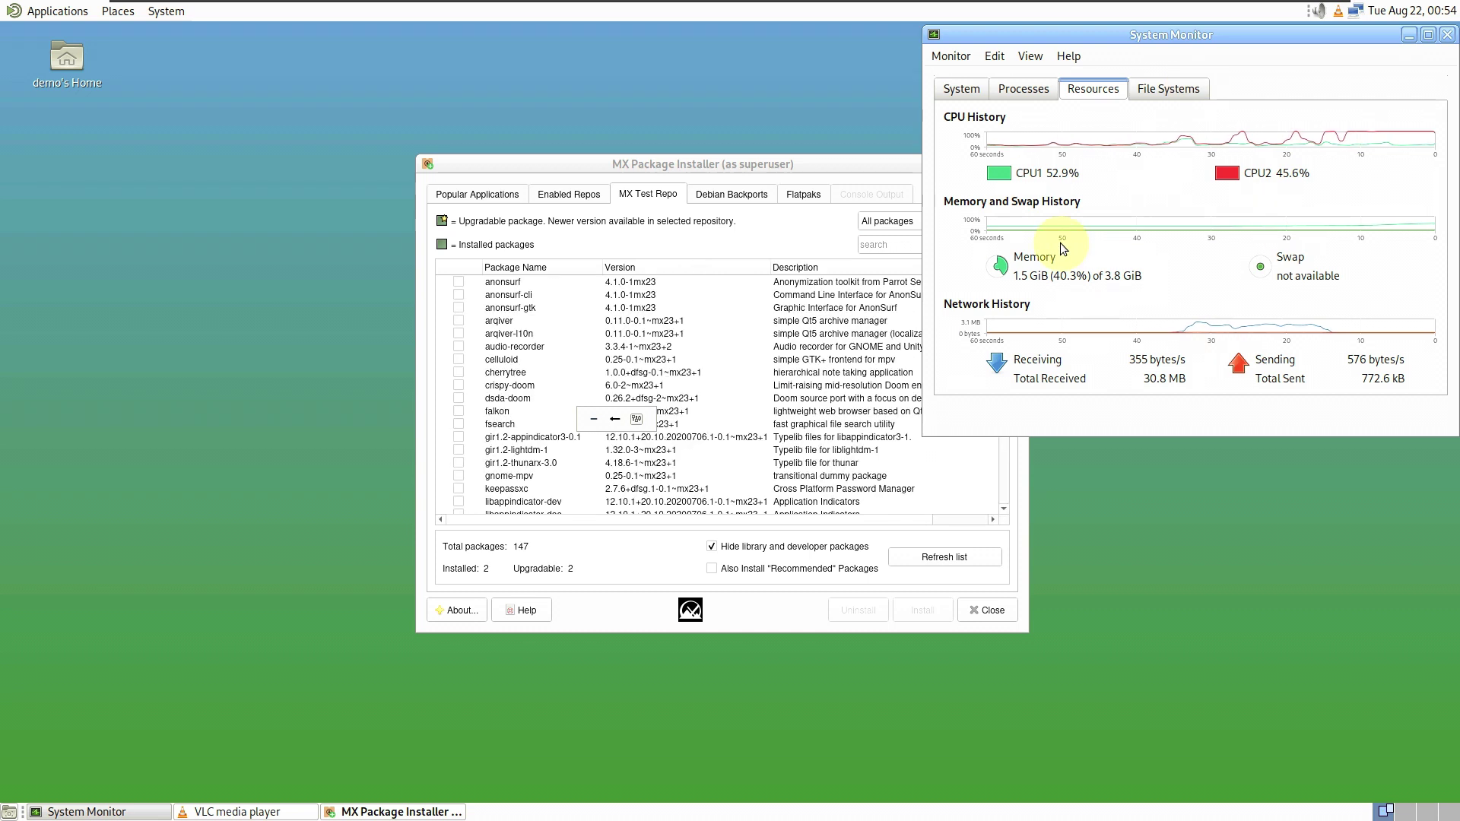
- Move the package installer aside and close VLC media player
drag(742, 168, 396, 117)
click(819, 243)
click(949, 242)
- Scroll the maximized MX Test Repo list to the end, then close MX Package Installer
click(652, 113)
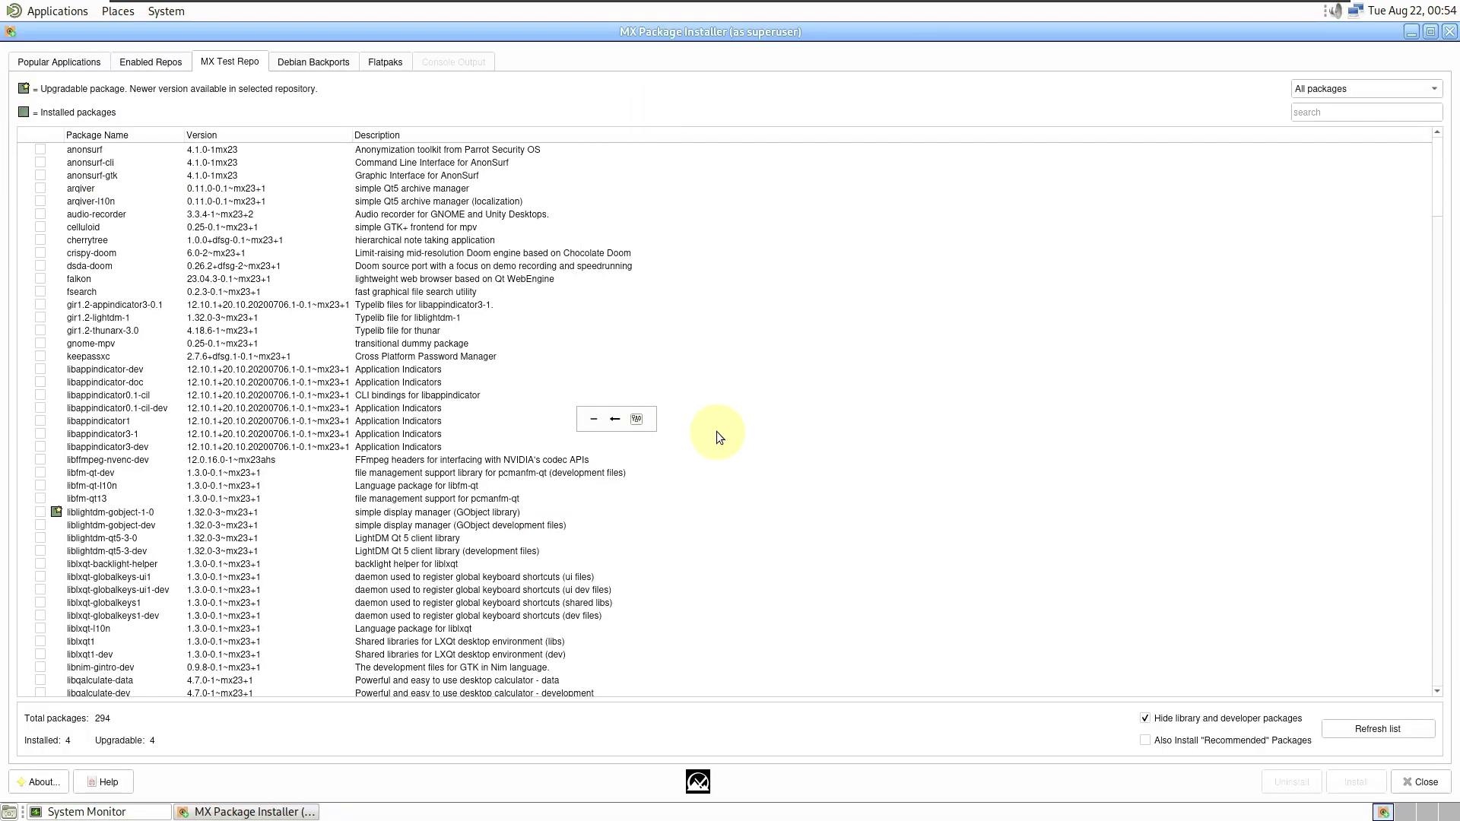
scroll(735, 459, down, 20)
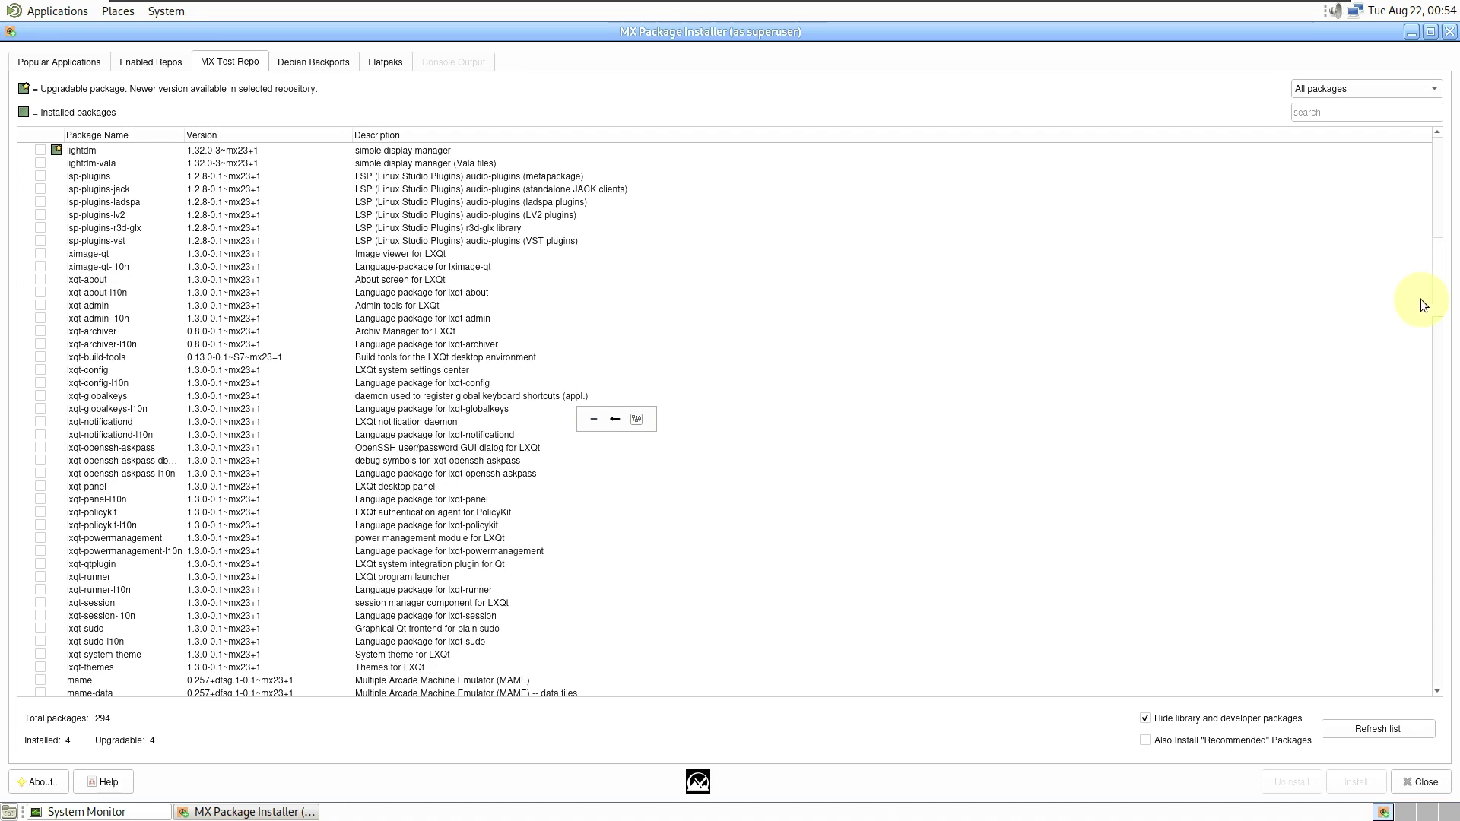
drag(1438, 305, 1449, 818)
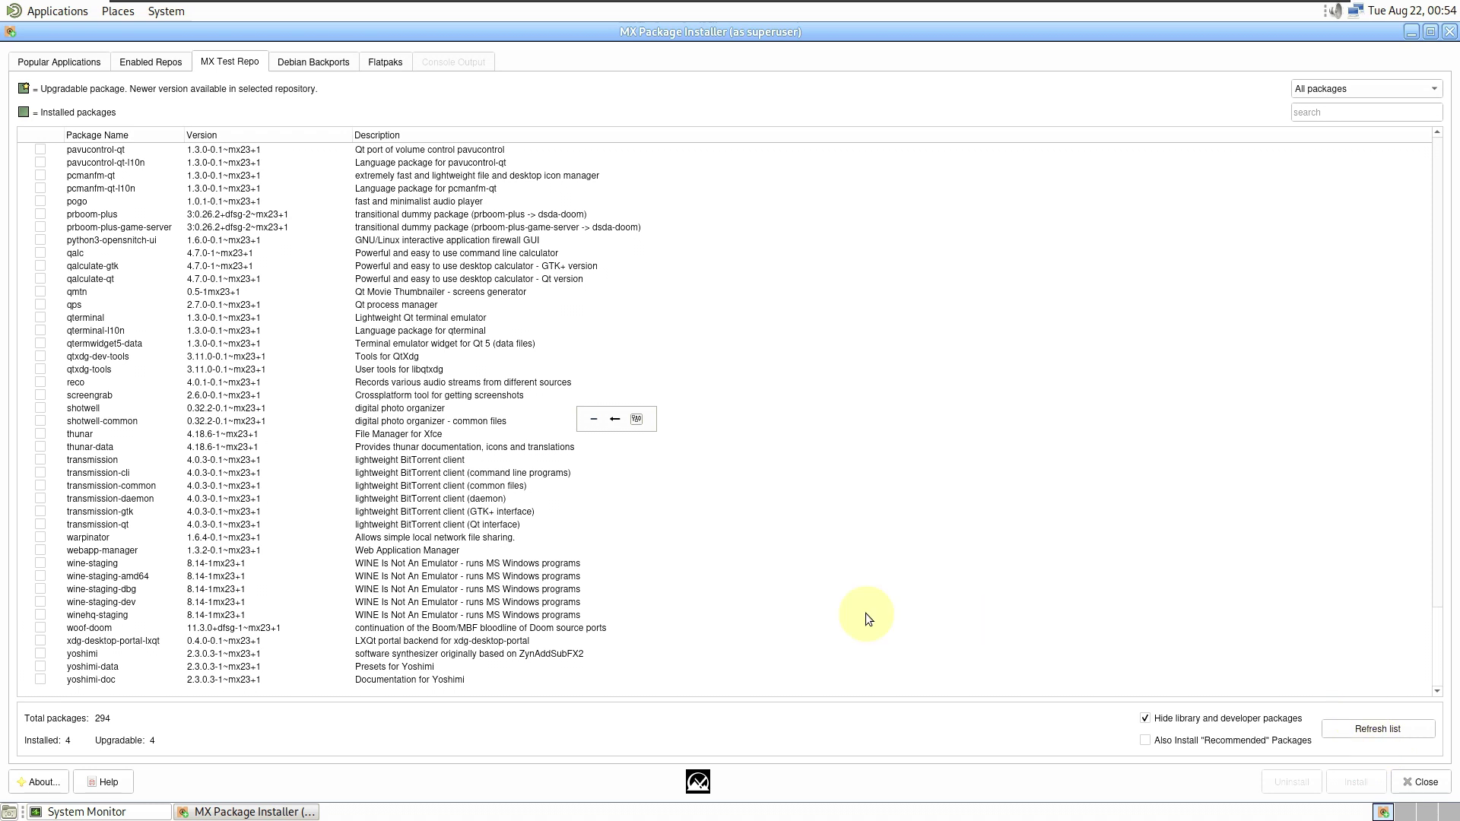
click(1451, 34)
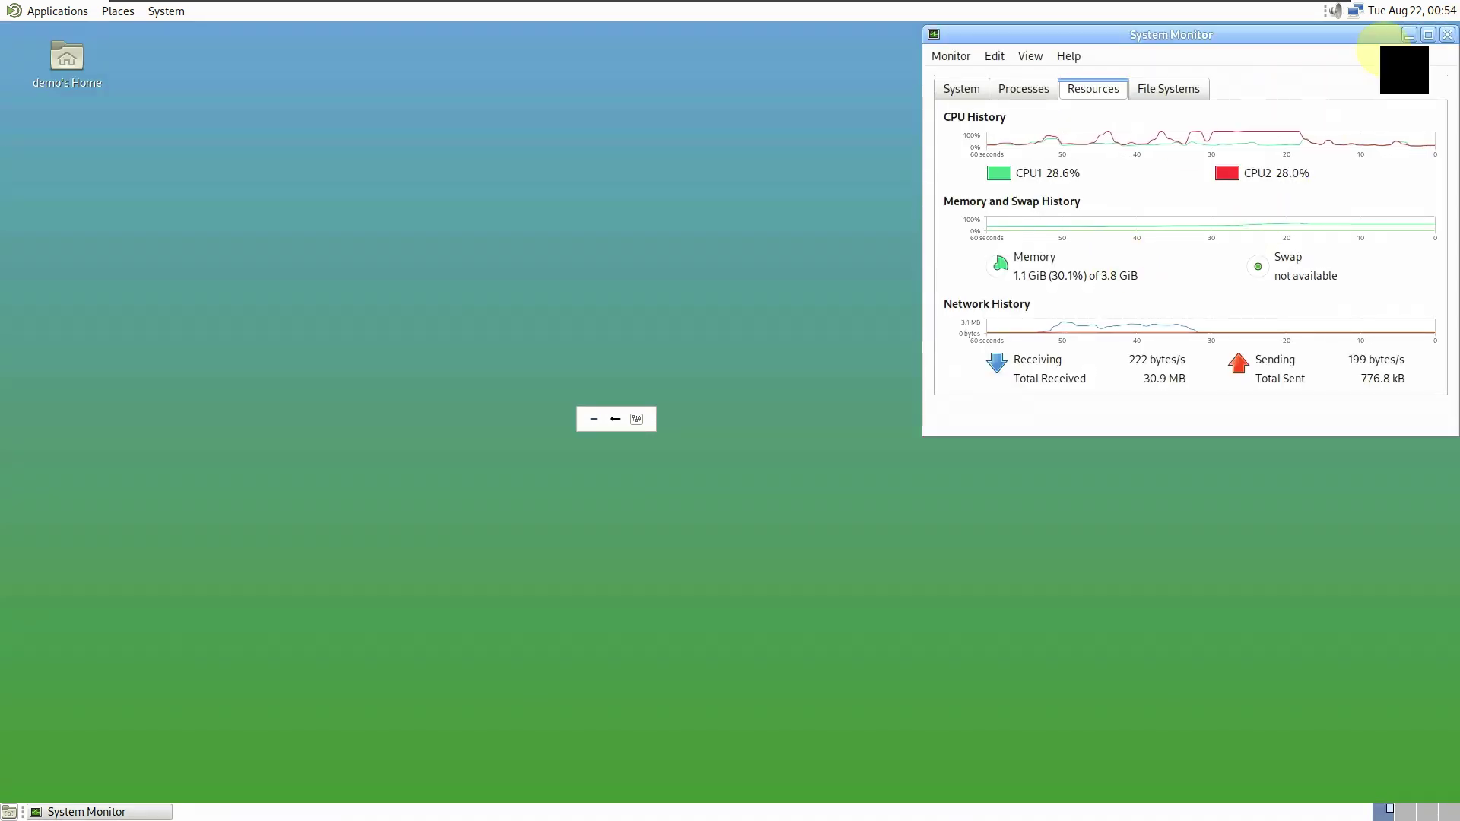
double_click(1381, 37)
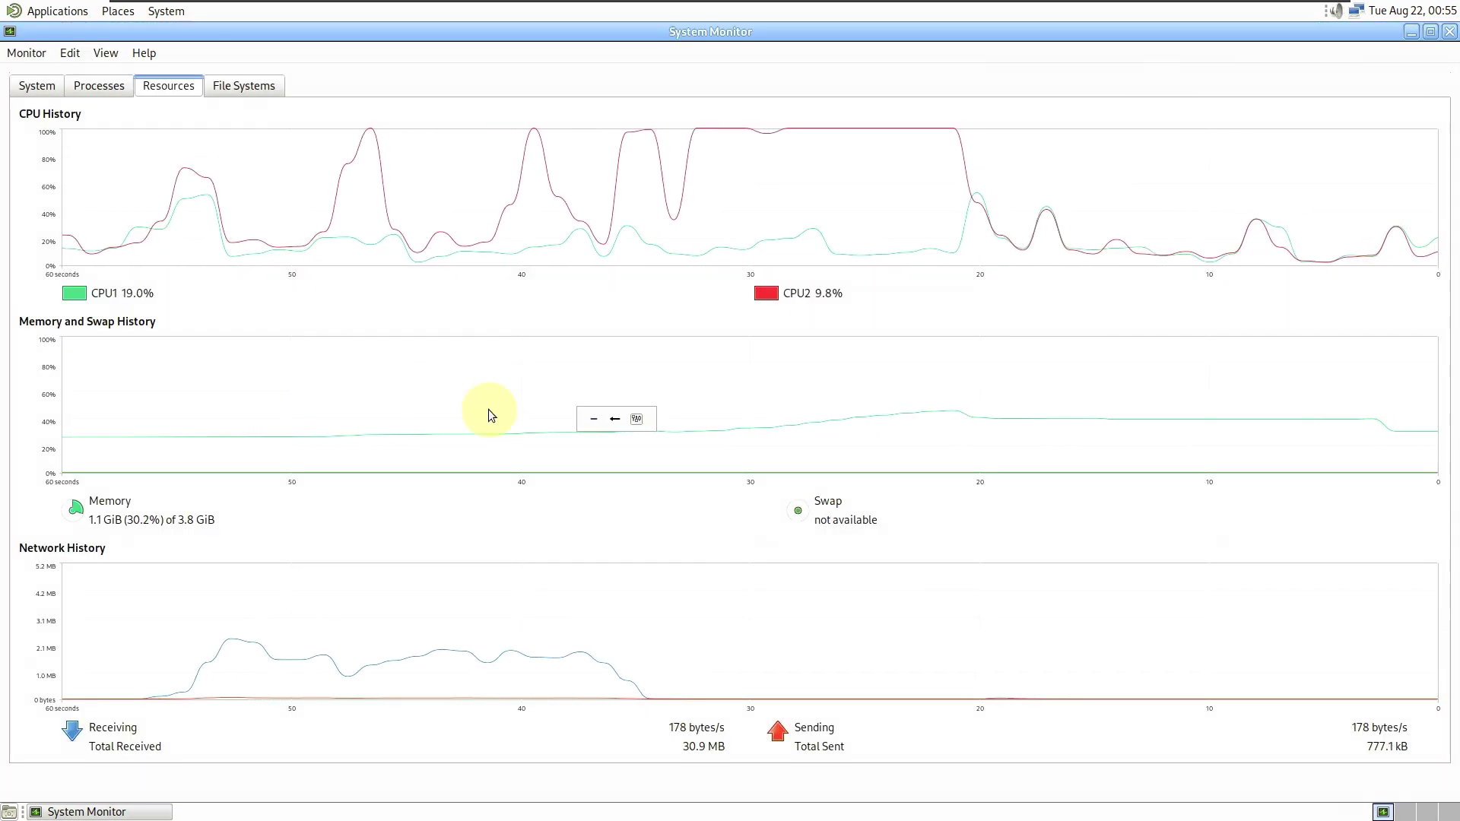
- Browse the Processes list, selecting notification-area-applet and dbus-launch, then view the System overview and close
click(120, 89)
click(544, 402)
drag(545, 403, 627, 517)
scroll(536, 457, down, 2)
scroll(626, 517, up, 5)
click(626, 525)
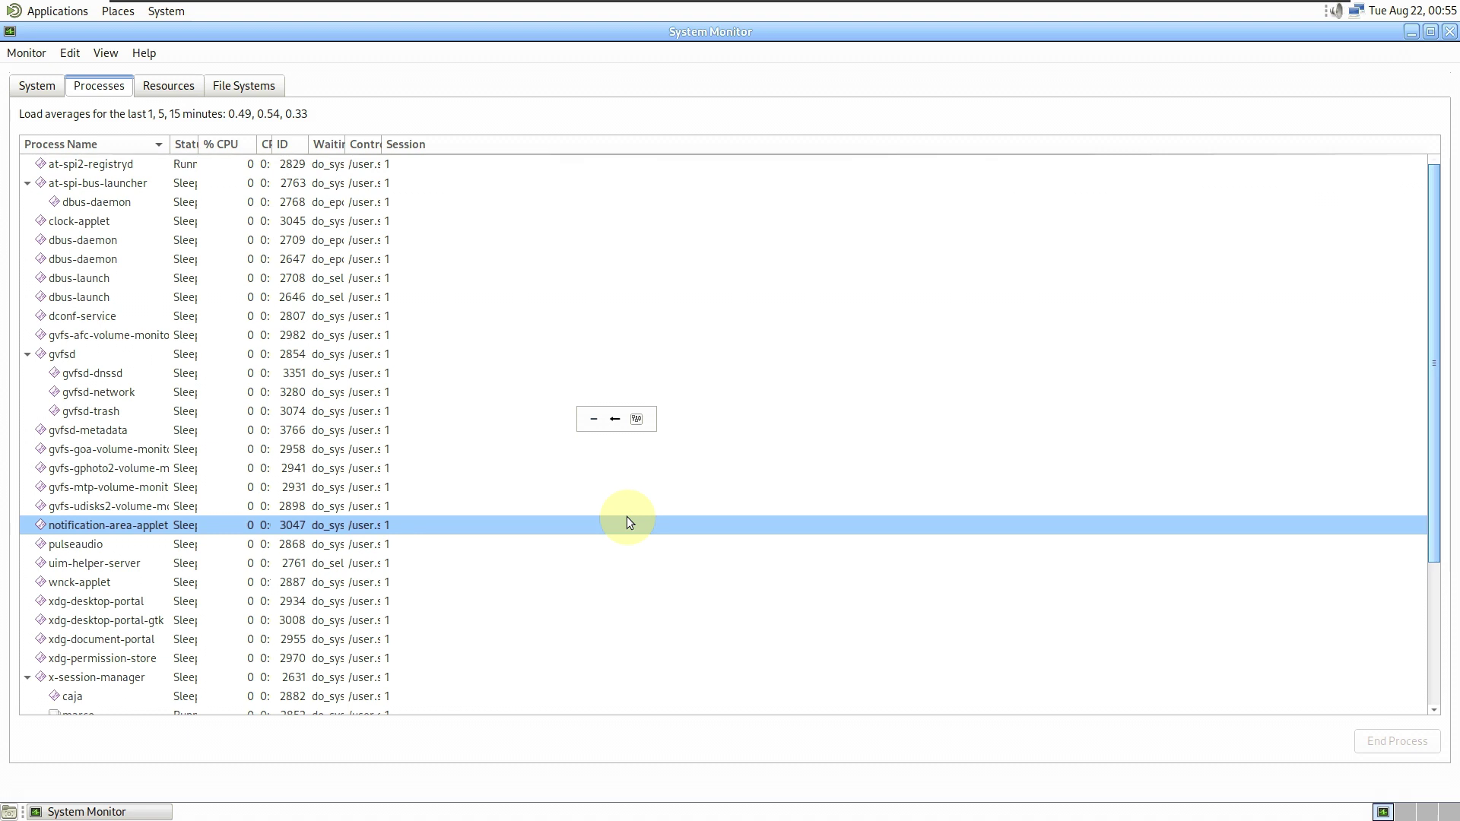
click(256, 278)
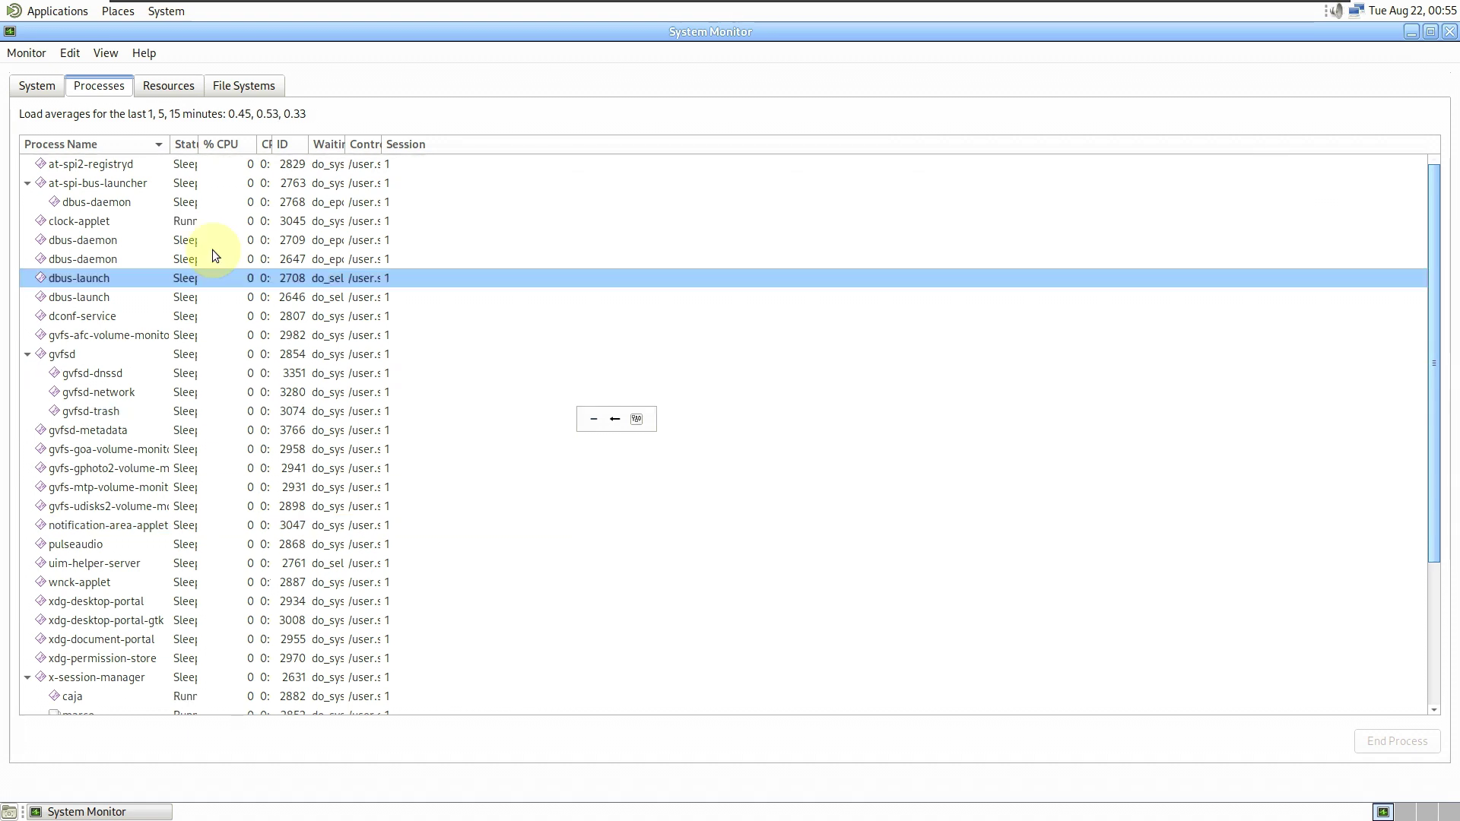
click(29, 88)
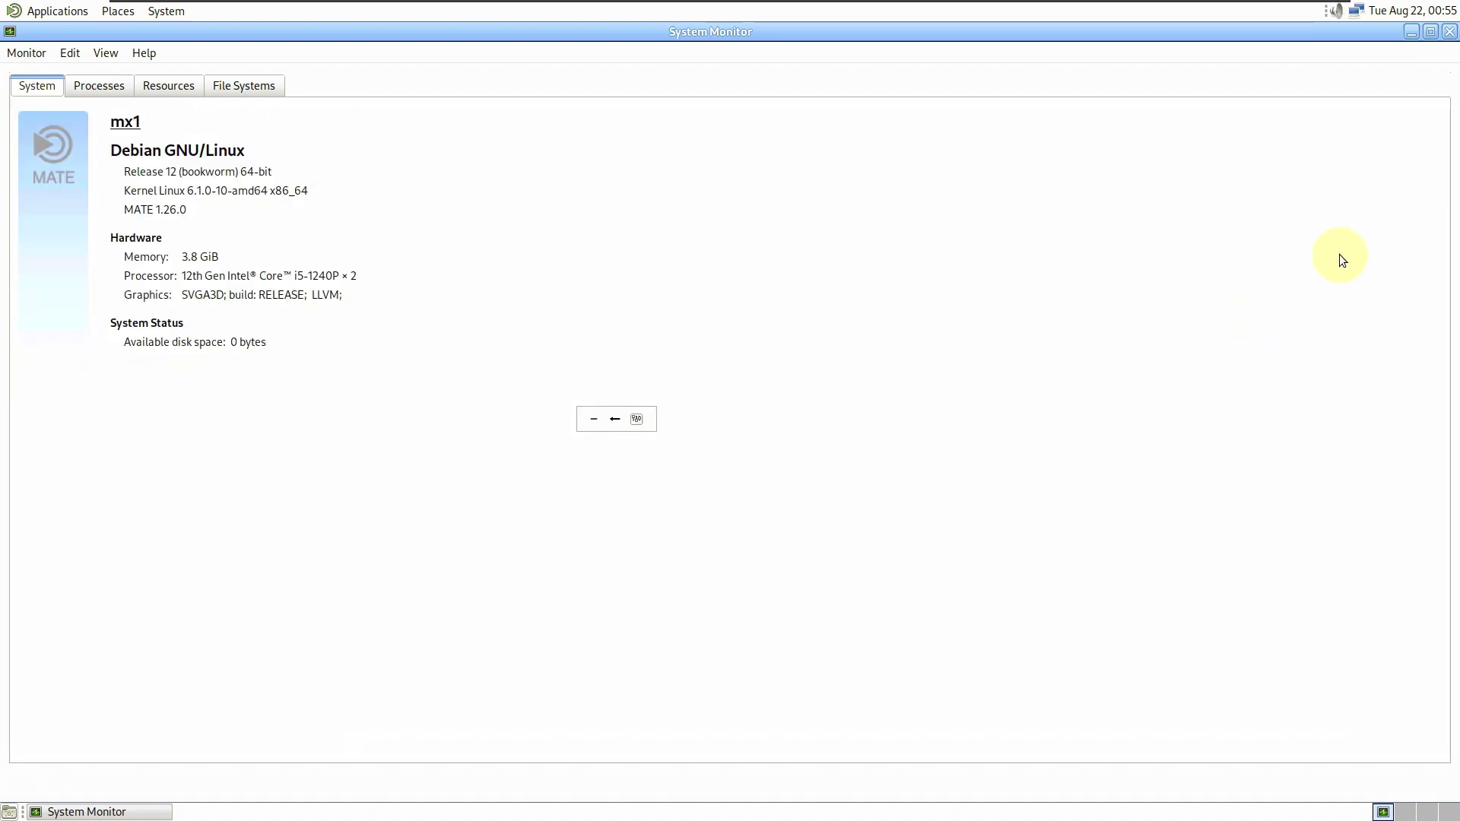
click(1449, 34)
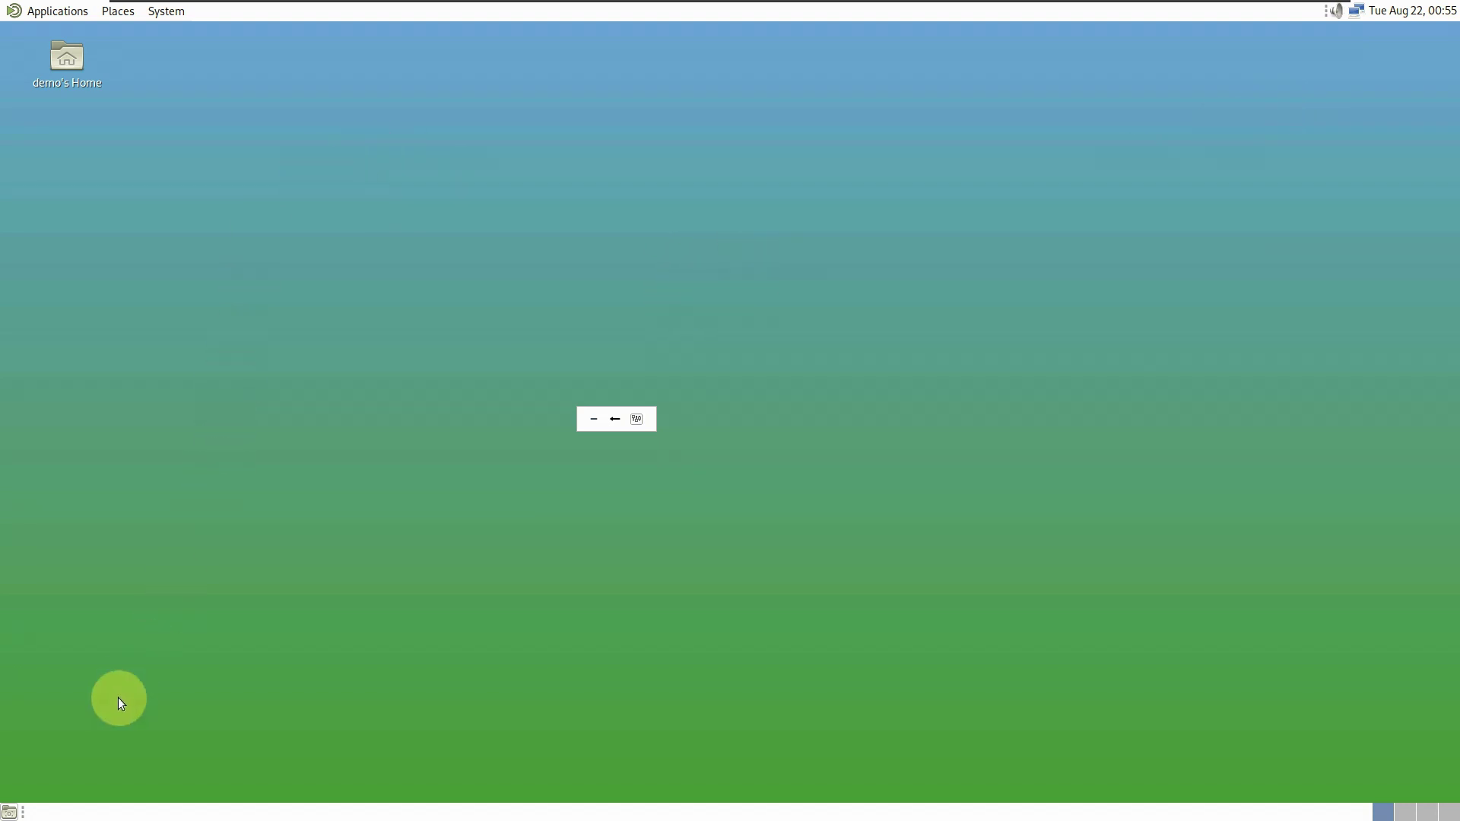
- Check the panel clock's calendar, the Ethernet network menu and the volume slider
click(1380, 21)
click(1372, 13)
click(1357, 13)
click(1336, 11)
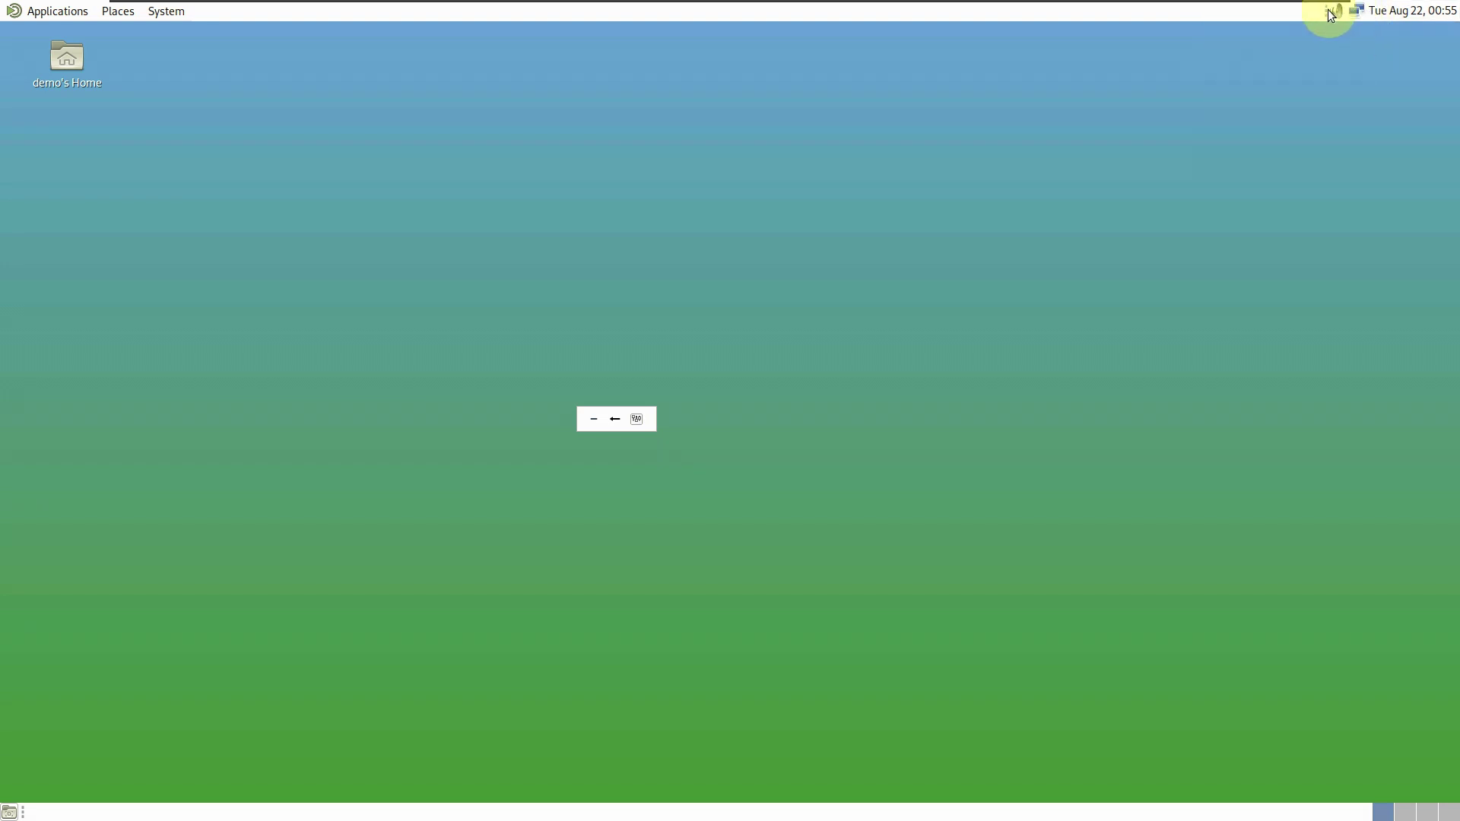
click(1336, 10)
- View the About Panels information and the panel properties' Background settings
right_click(1103, 17)
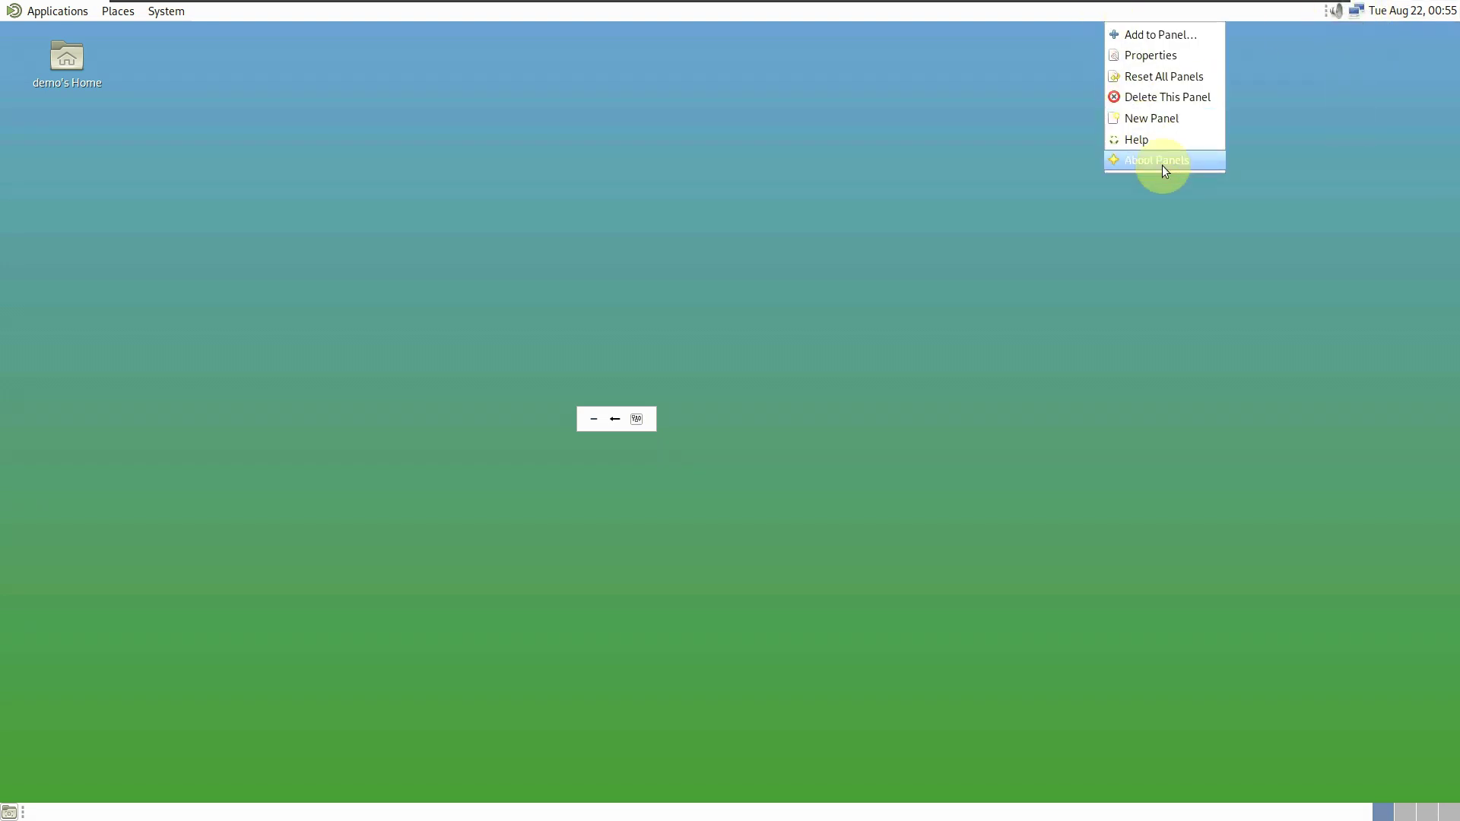
click(1162, 163)
click(907, 437)
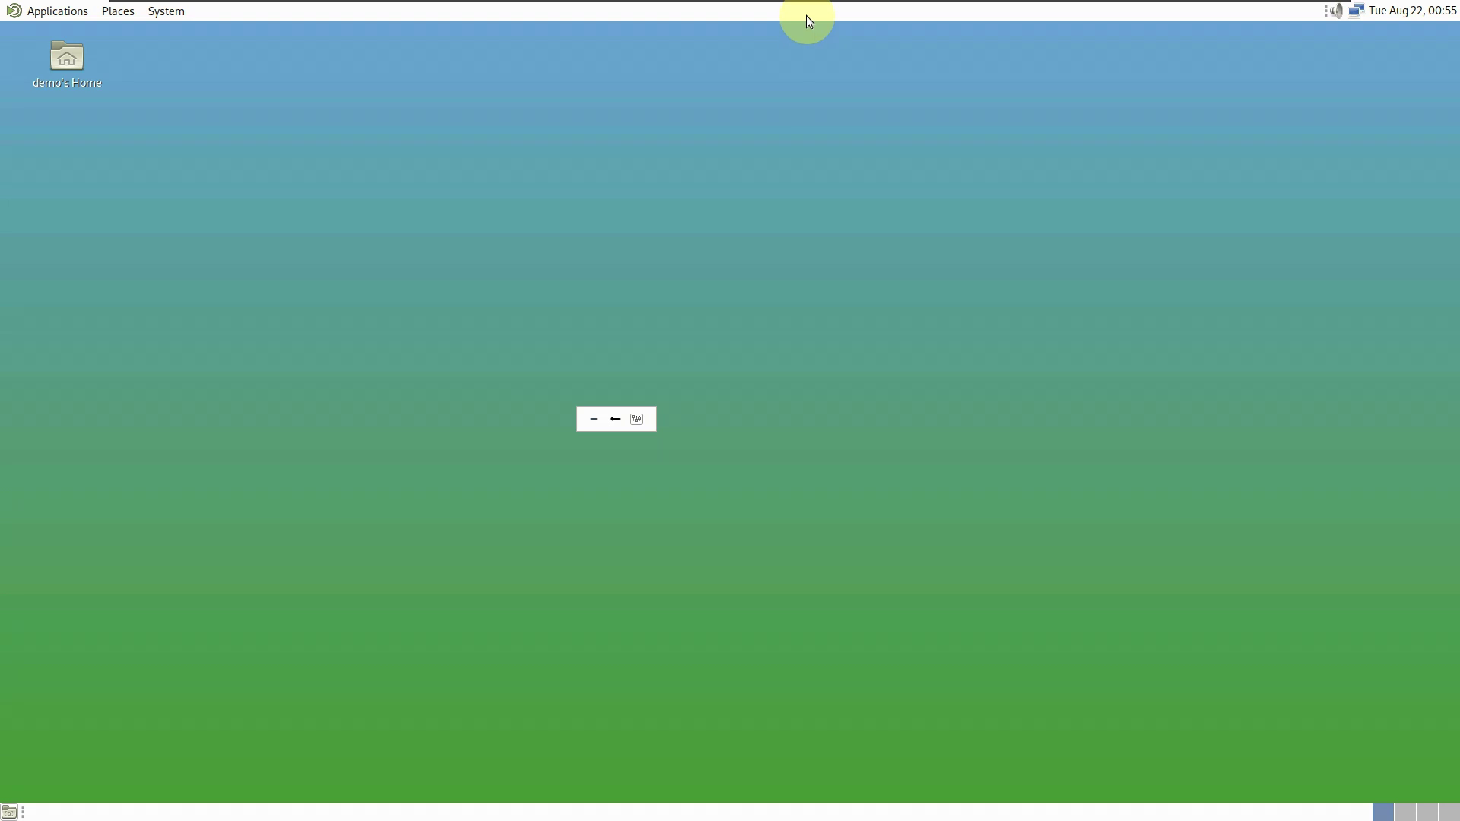
right_click(807, 16)
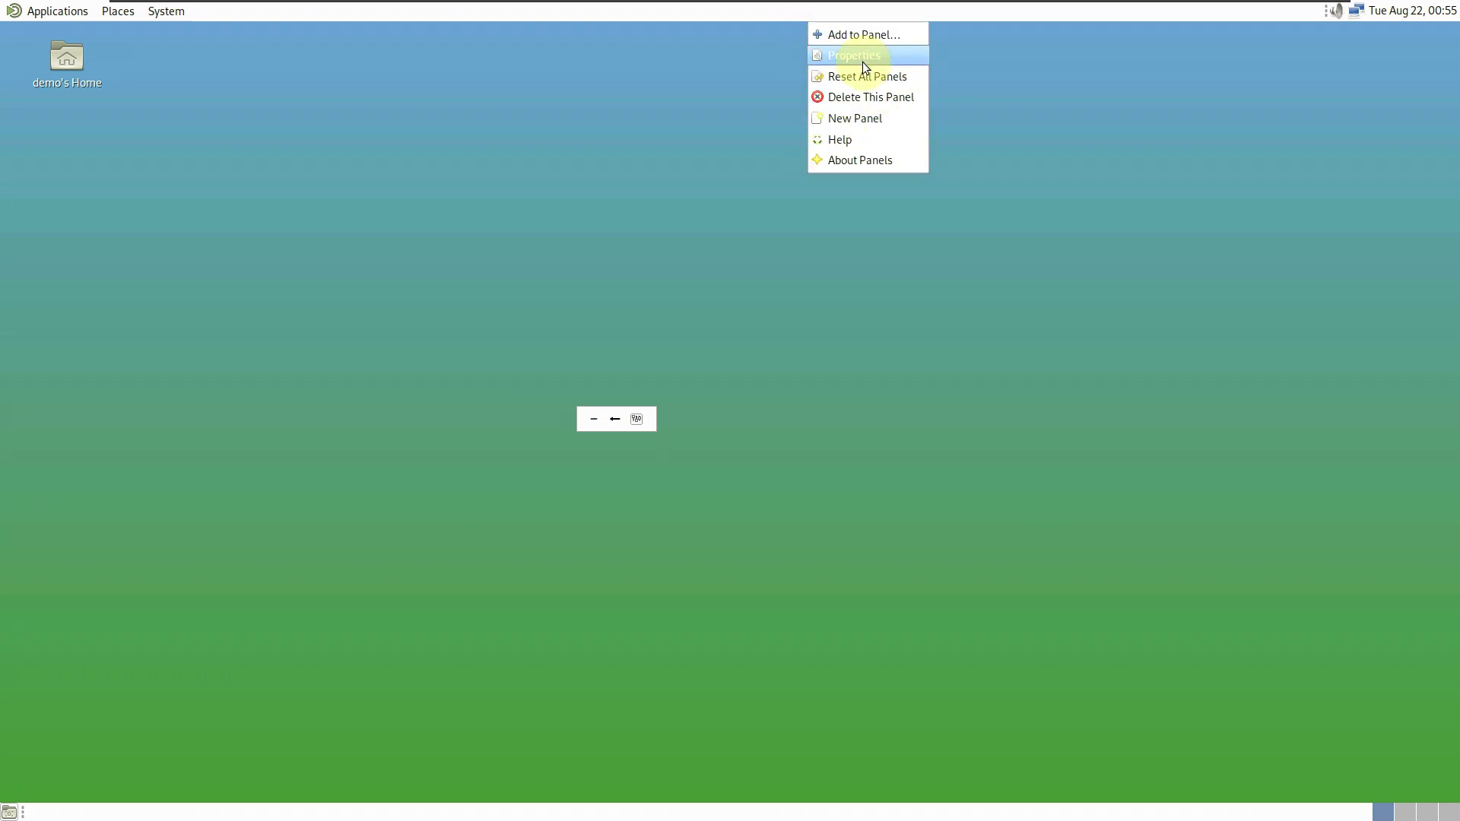
click(862, 57)
click(756, 325)
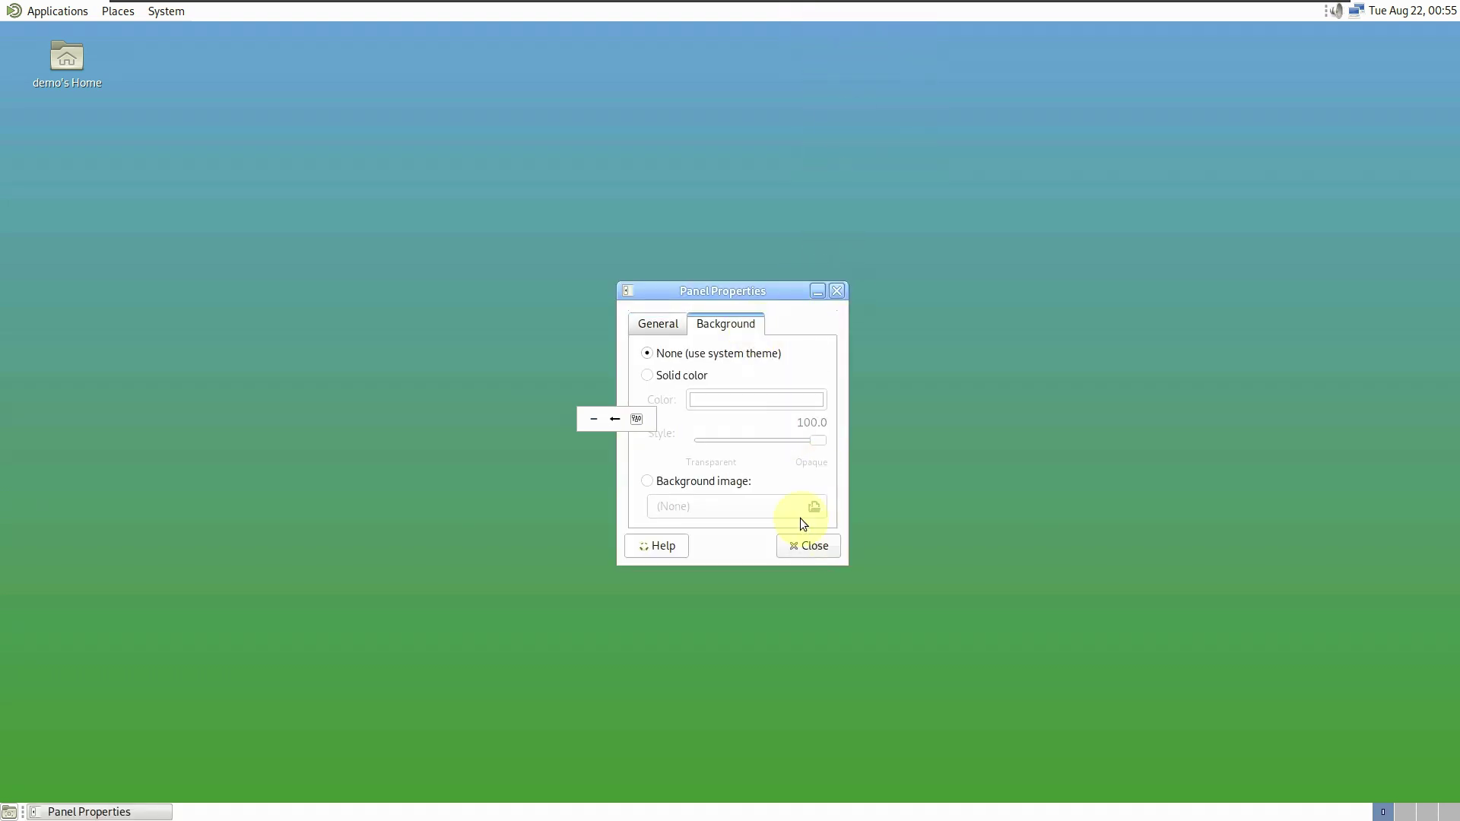
click(806, 544)
- Shut down the computer from the System menu and confirm it
click(57, 11)
mouse_move(66, 186)
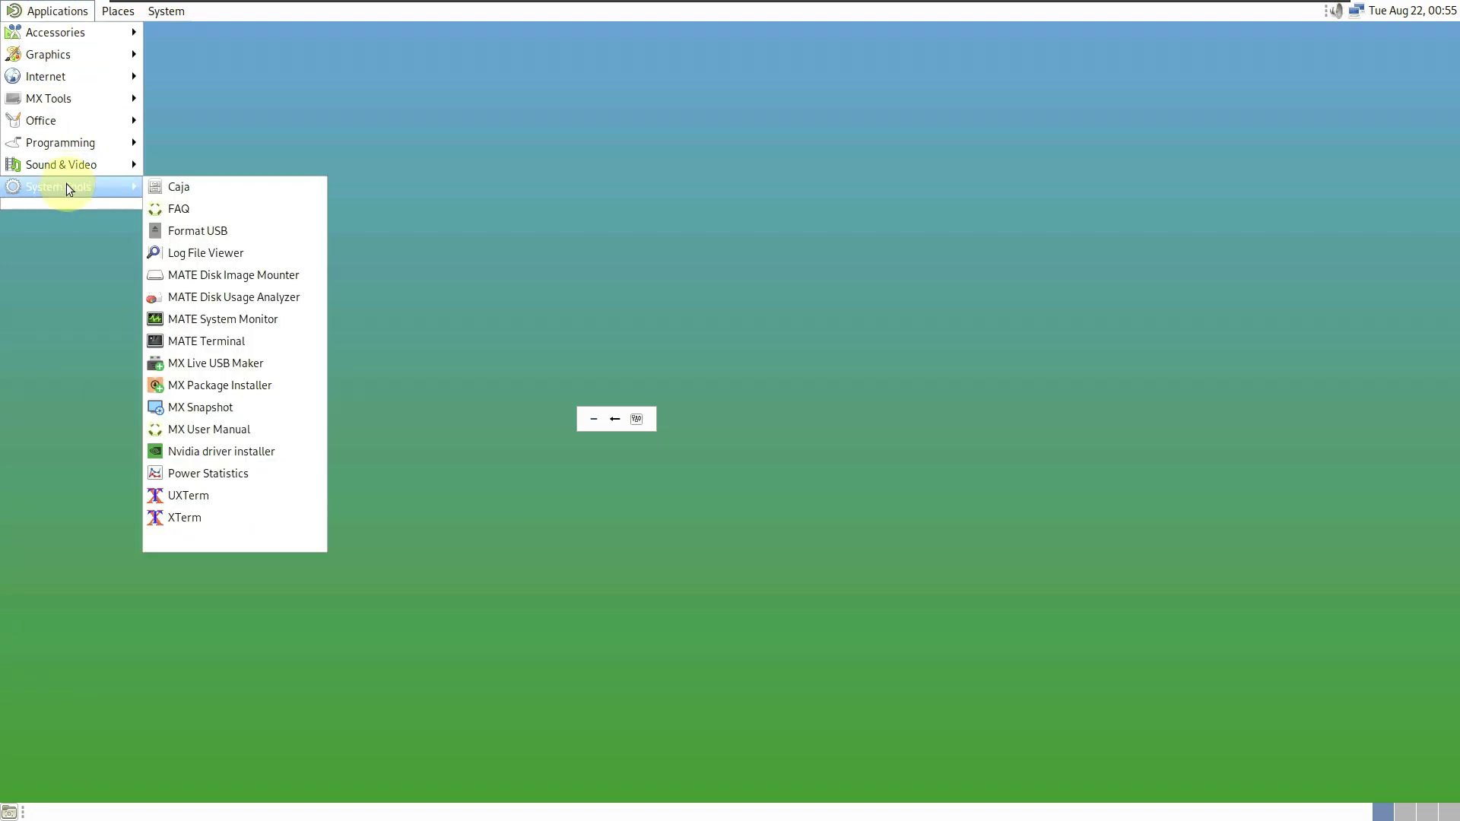
mouse_move(166, 11)
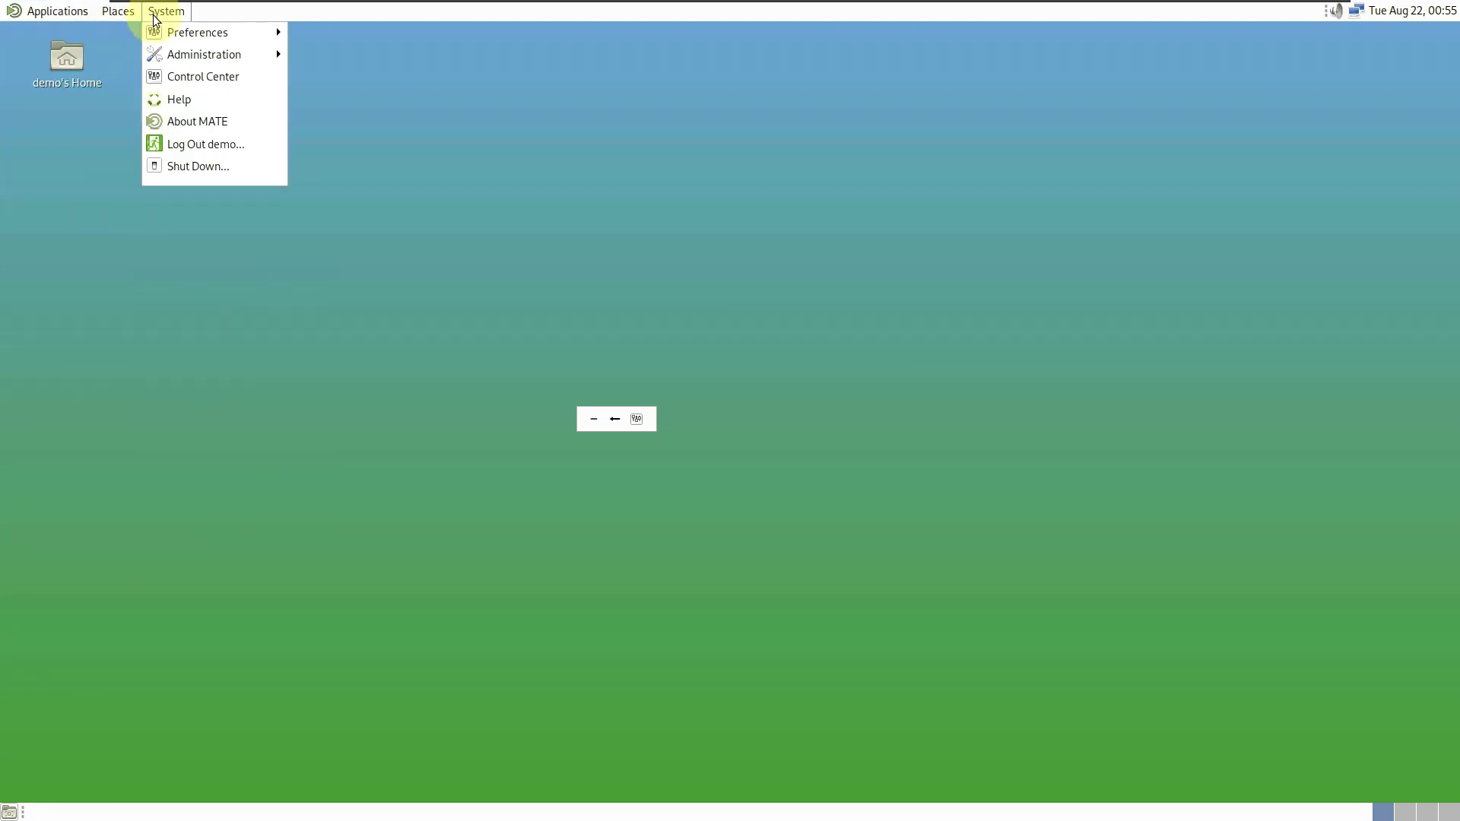
click(218, 166)
click(863, 482)
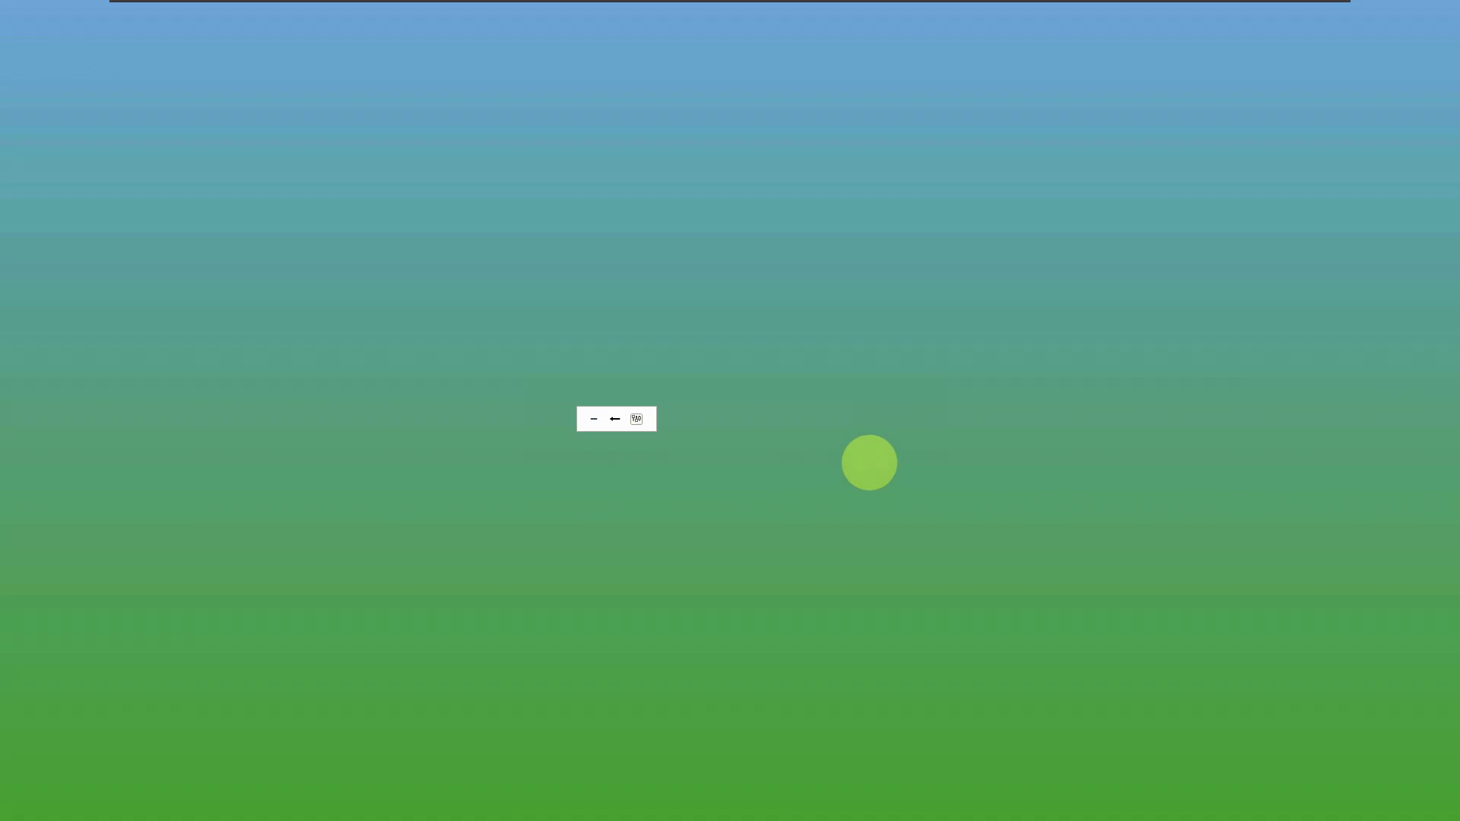